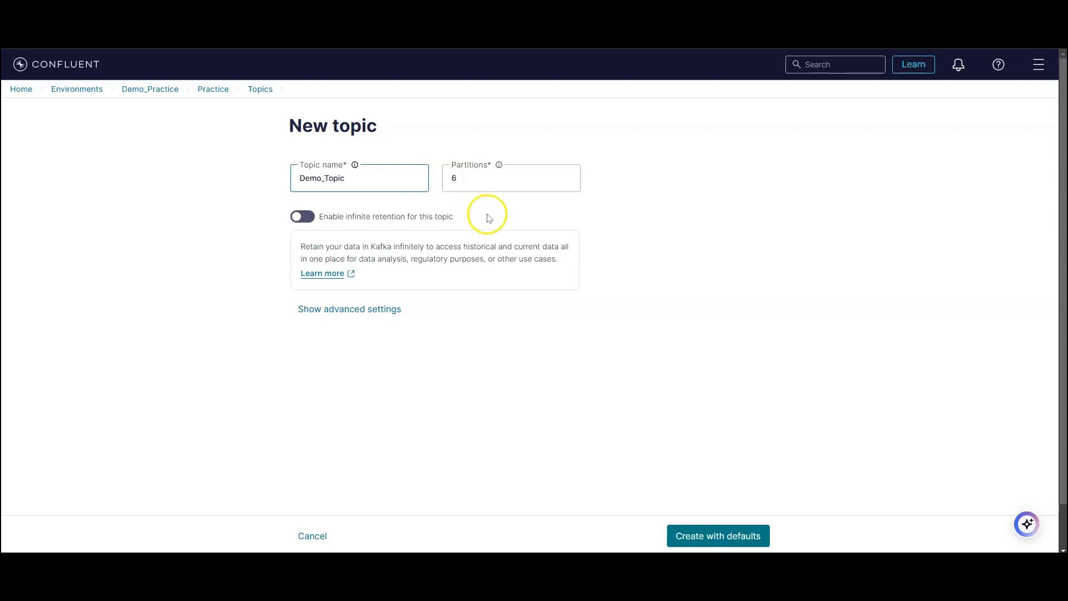
Create Demo_Topic with the default settings, skipping the data contract, and open the topic's messages
click(704, 537)
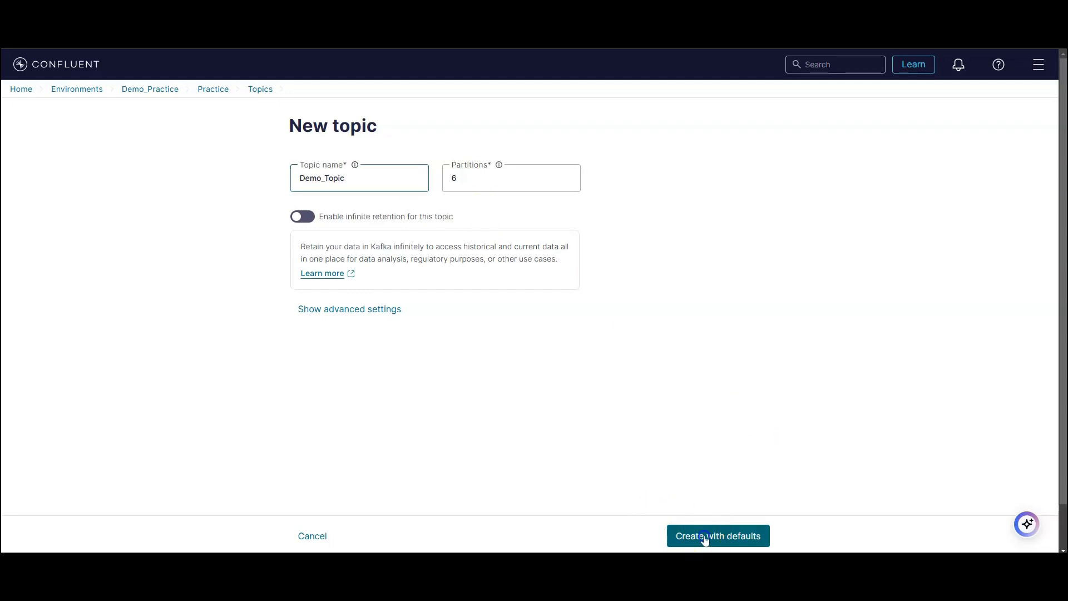
click(484, 430)
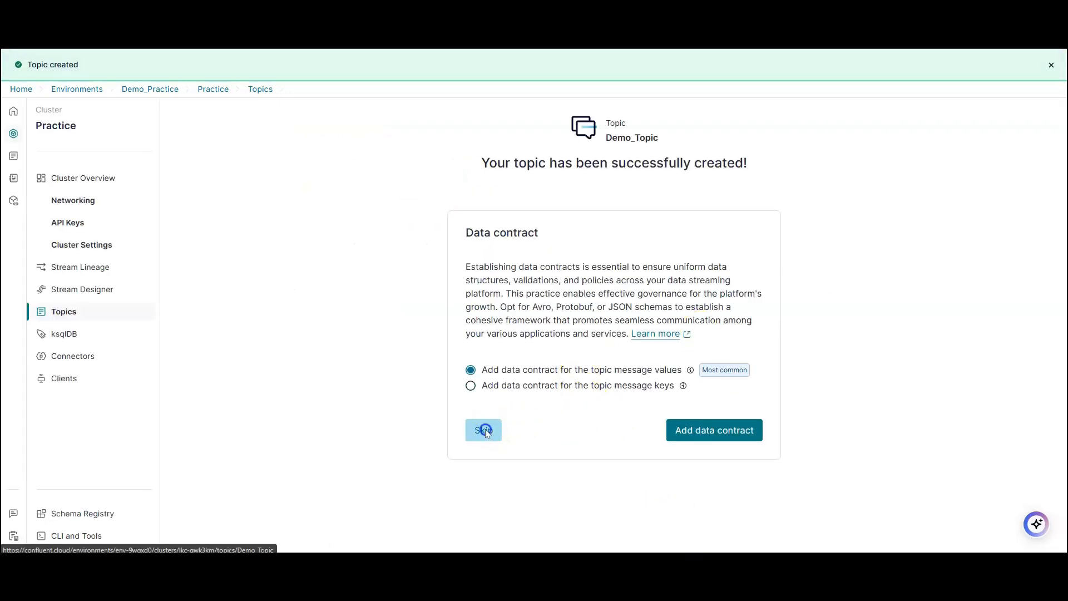
double_click(252, 129)
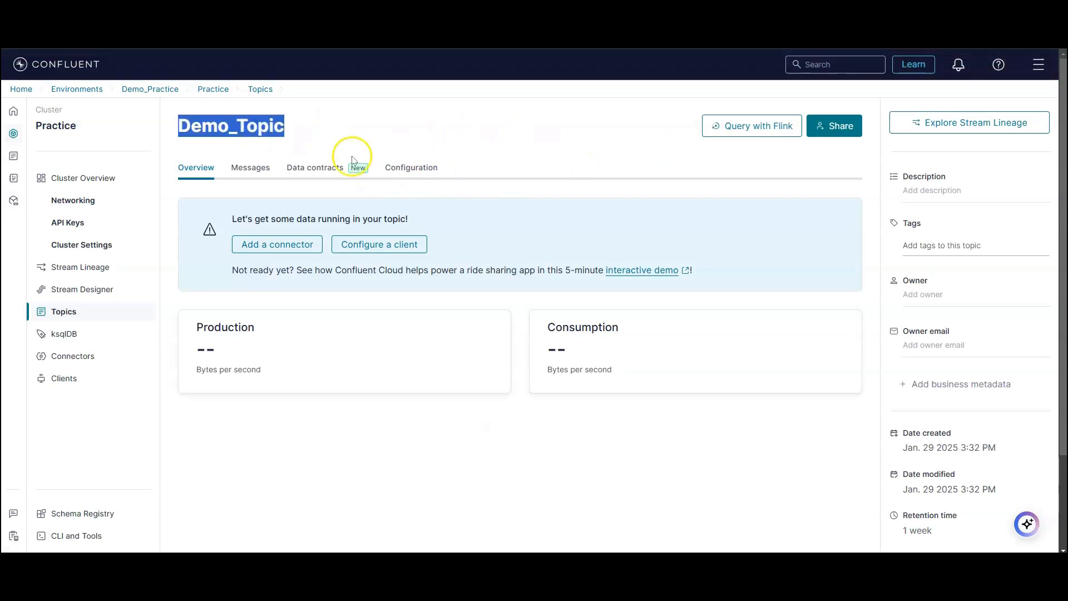
click(269, 170)
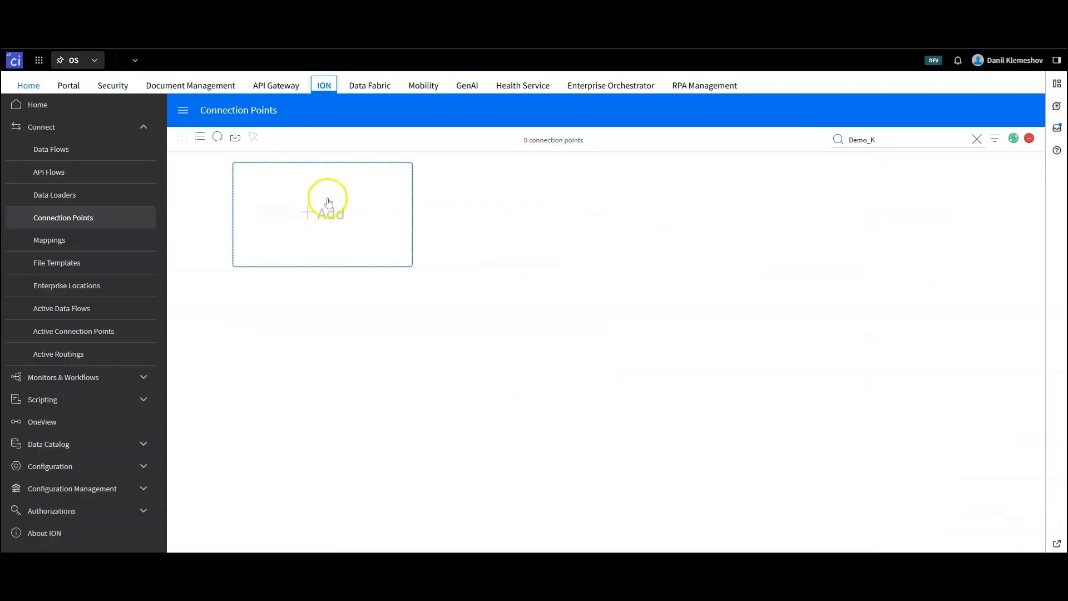
In Infor ION, add a Kafka connection point named Demo_Kafka_Write
click(323, 206)
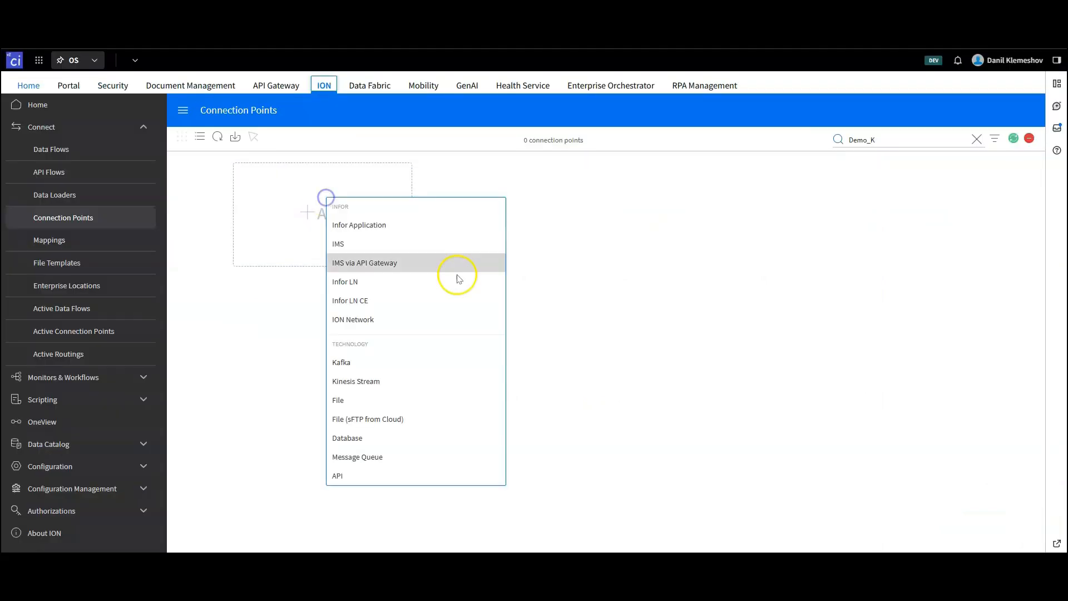
click(379, 365)
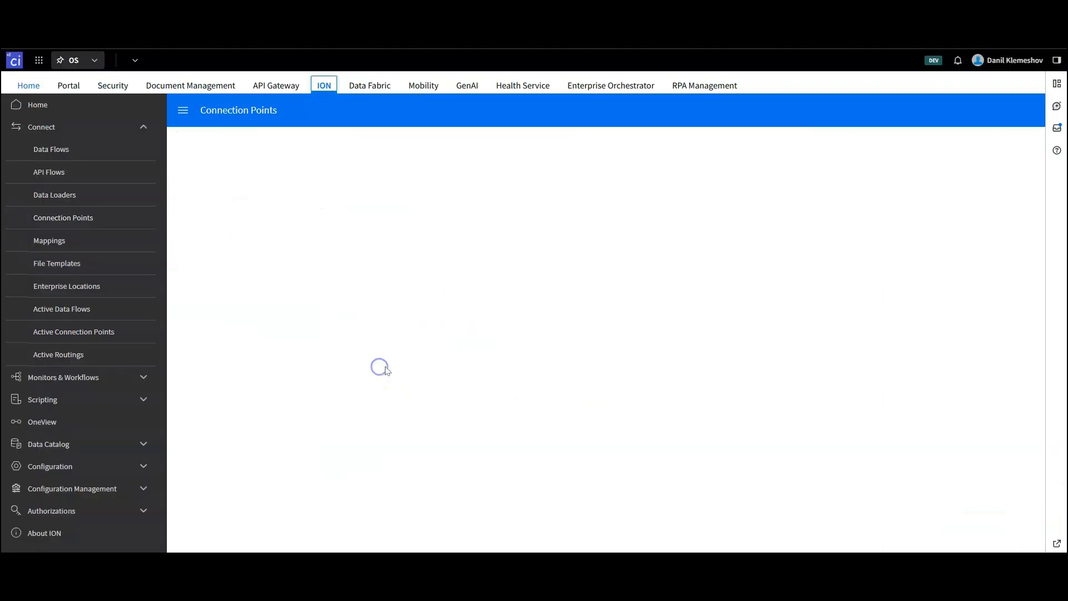
click(276, 192)
text(De.)
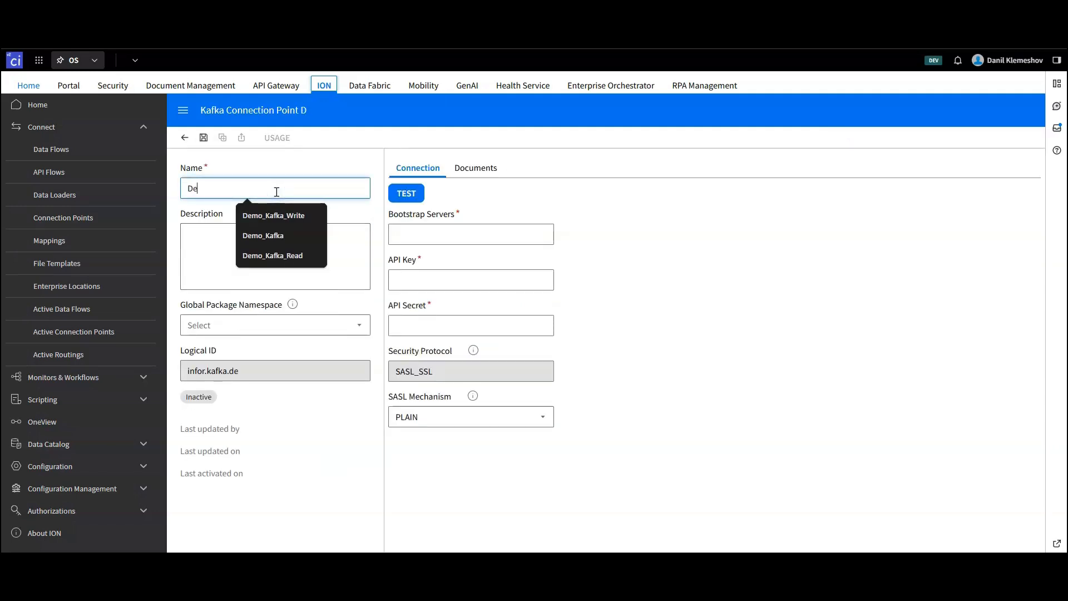
key(BackSpace)
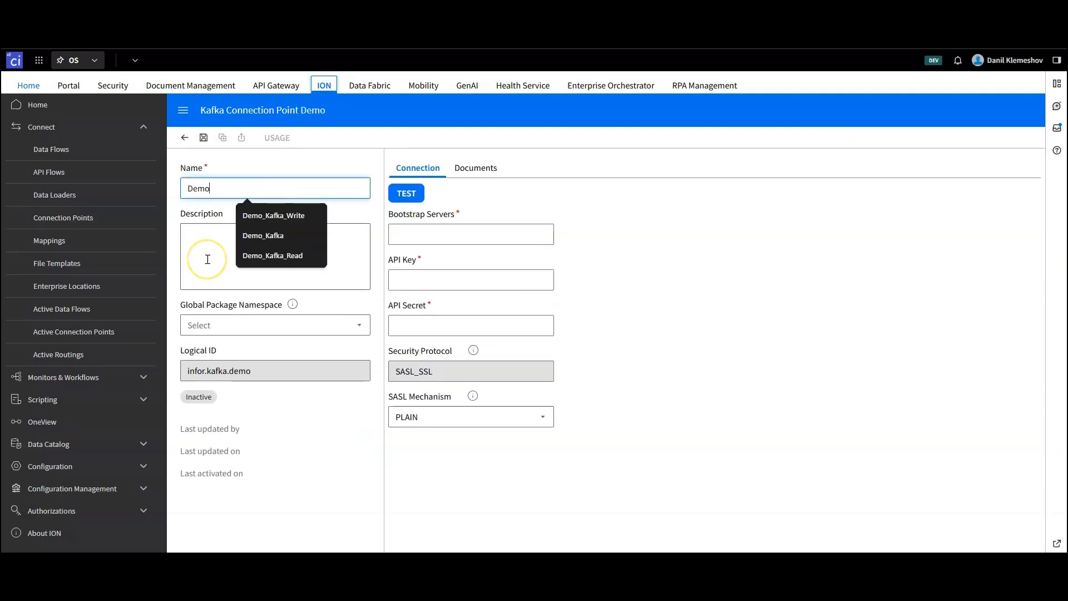
text(mo_Kafka)
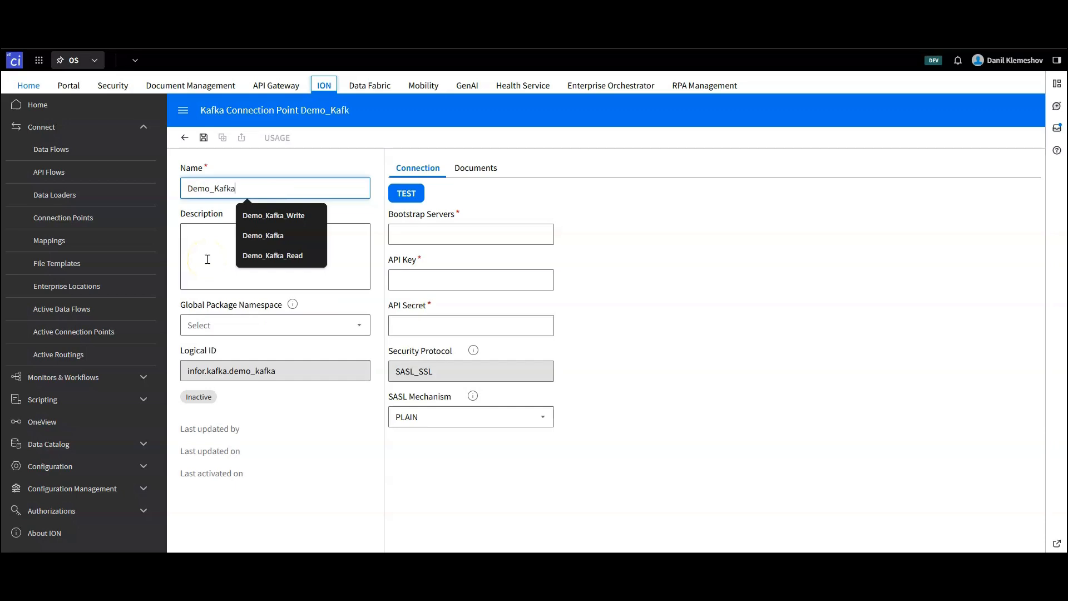
text(_Write)
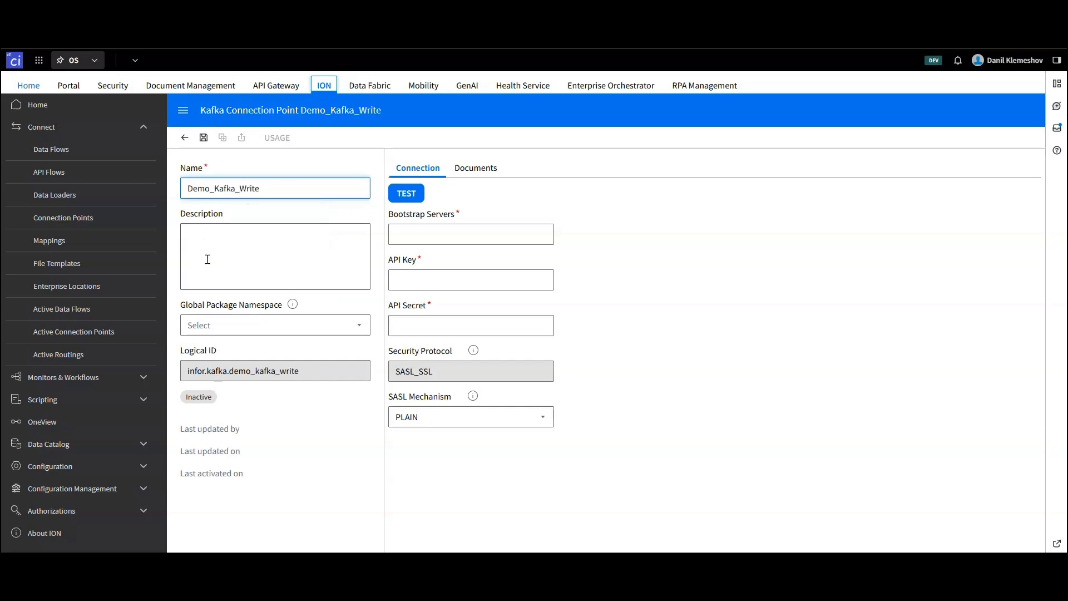
Add a document entry with the Write scenario to the connection point and expand its document settings
click(475, 177)
click(417, 191)
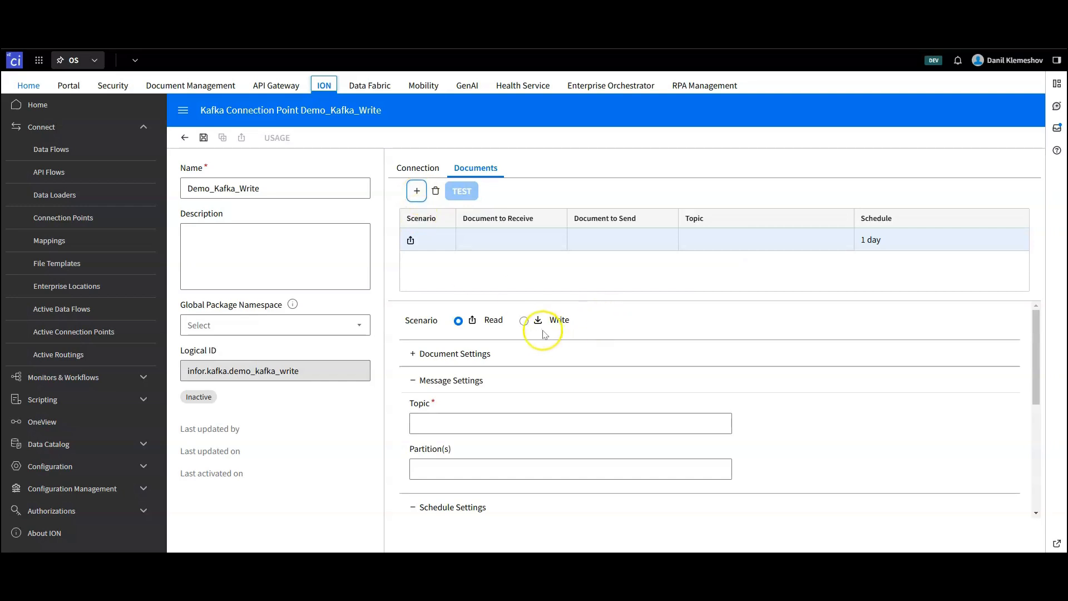
click(524, 321)
click(413, 353)
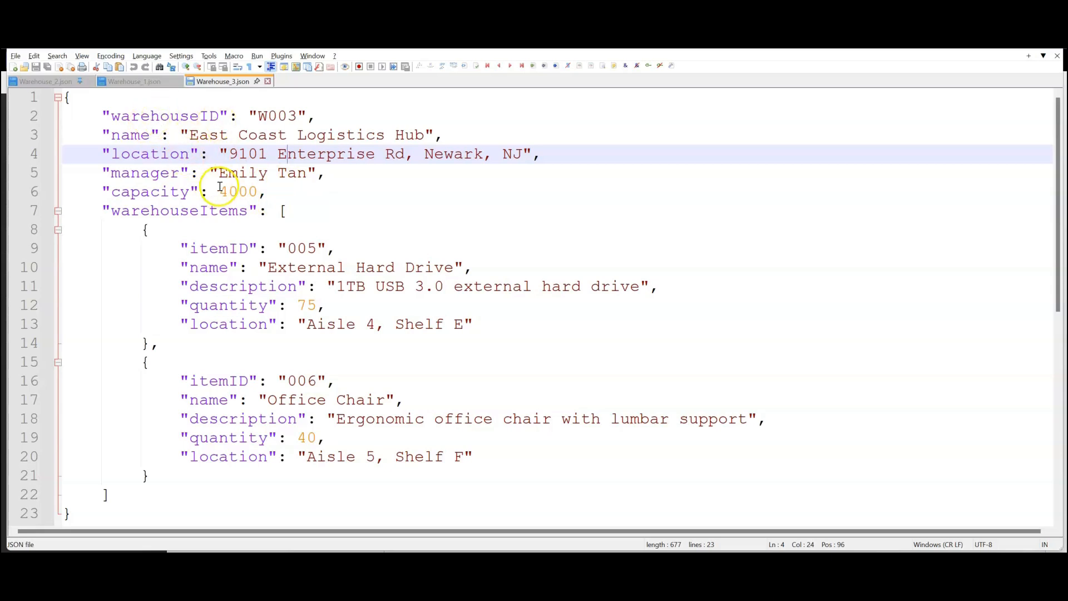
Switch to Notepad++ and examine the warehouse IDs in the sample files Warehouse_3.json, Warehouse_2.json and Warehouse_1.json
click(278, 116)
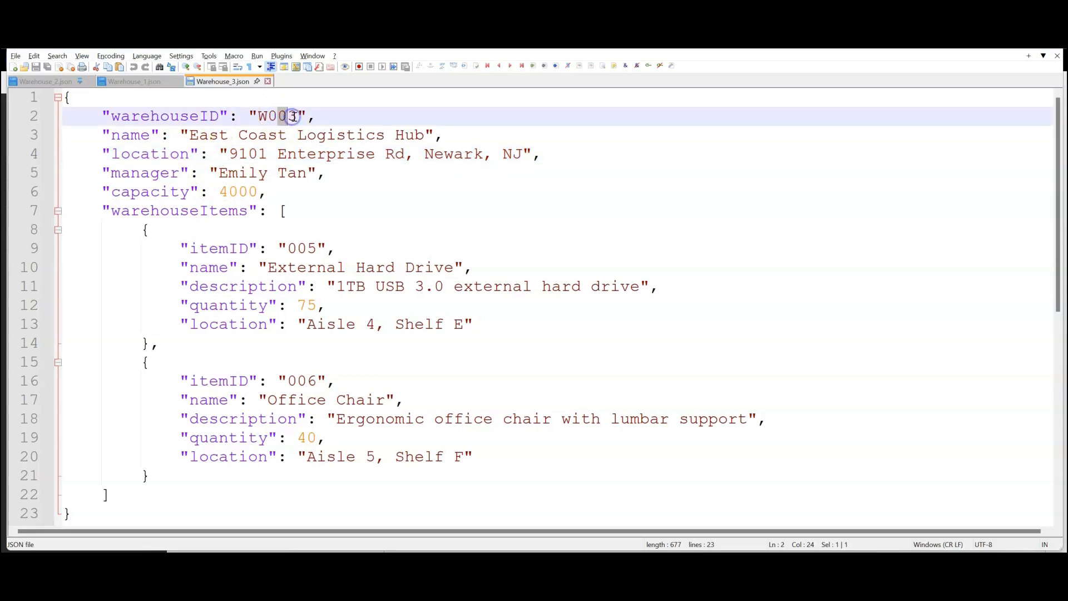
click(75, 82)
click(147, 83)
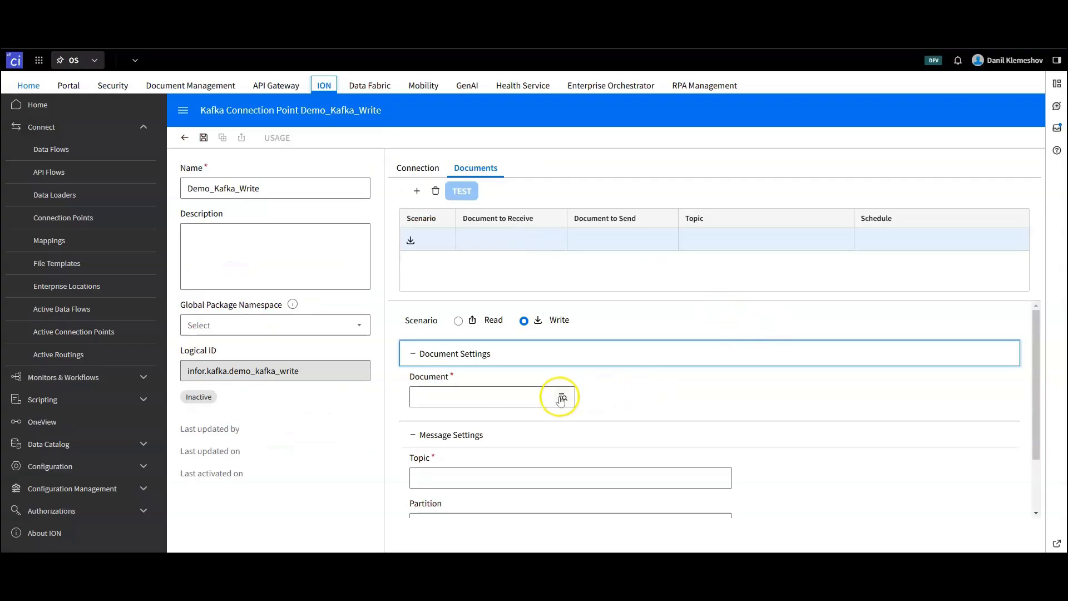
Back in Infor ION, filter the documents by "kafka" and choose DK_Kafka_Warehouse as the document to receive
click(561, 397)
click(510, 262)
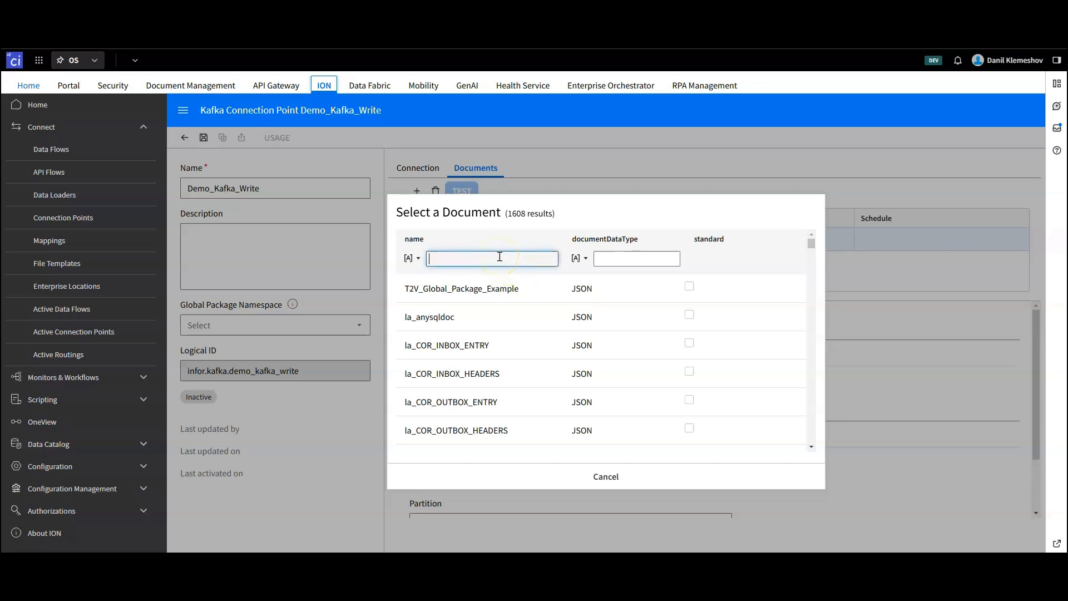
text(kafka)
click(454, 361)
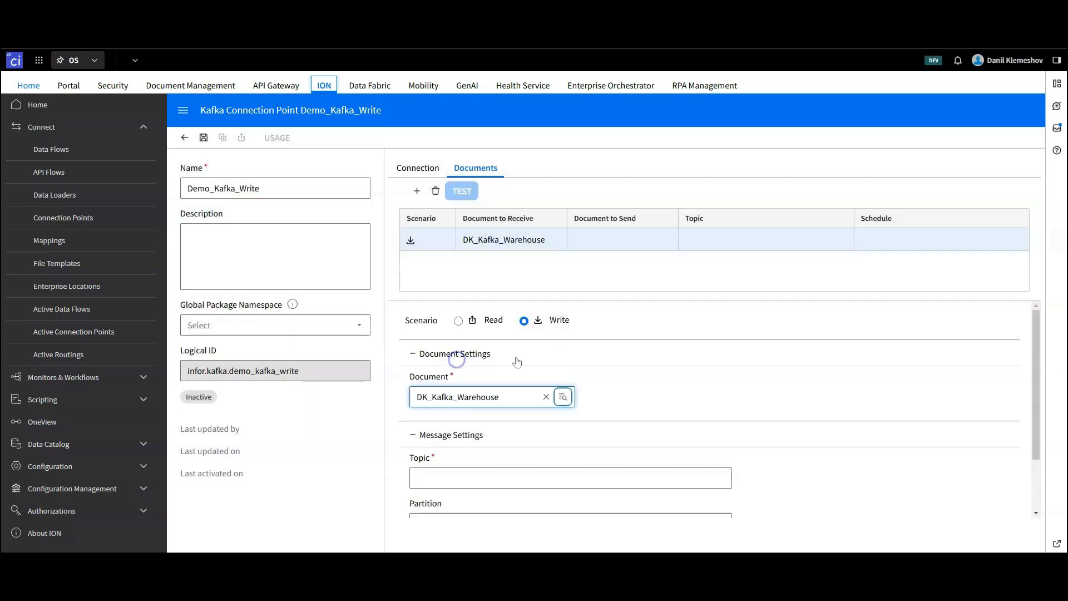
Set the message topic to Demo_Topic, leaving the partition empty
scroll(811, 375, down, 1)
click(593, 400)
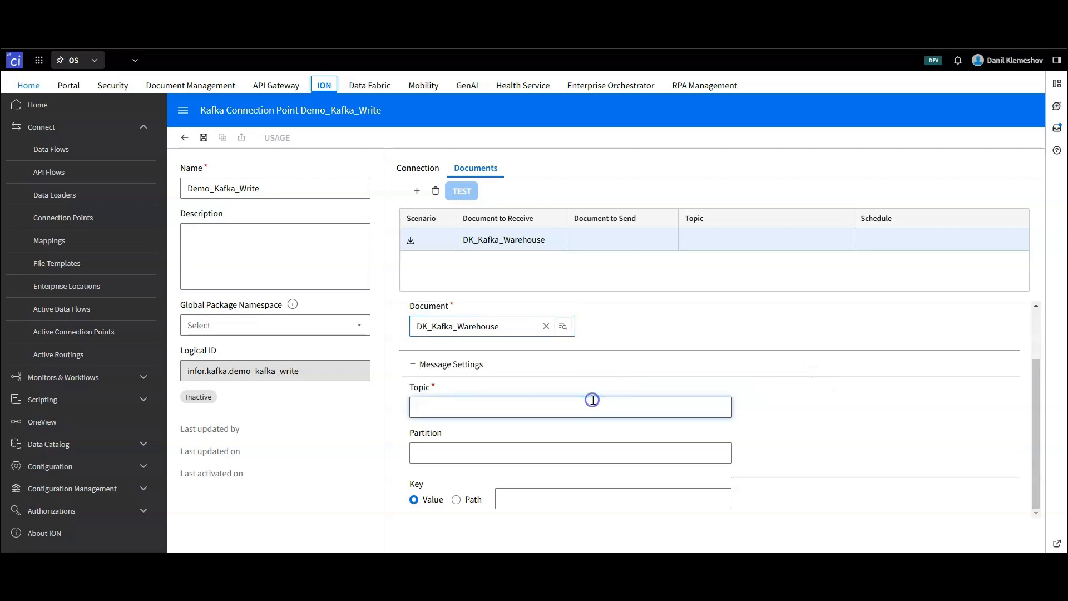
click(615, 460)
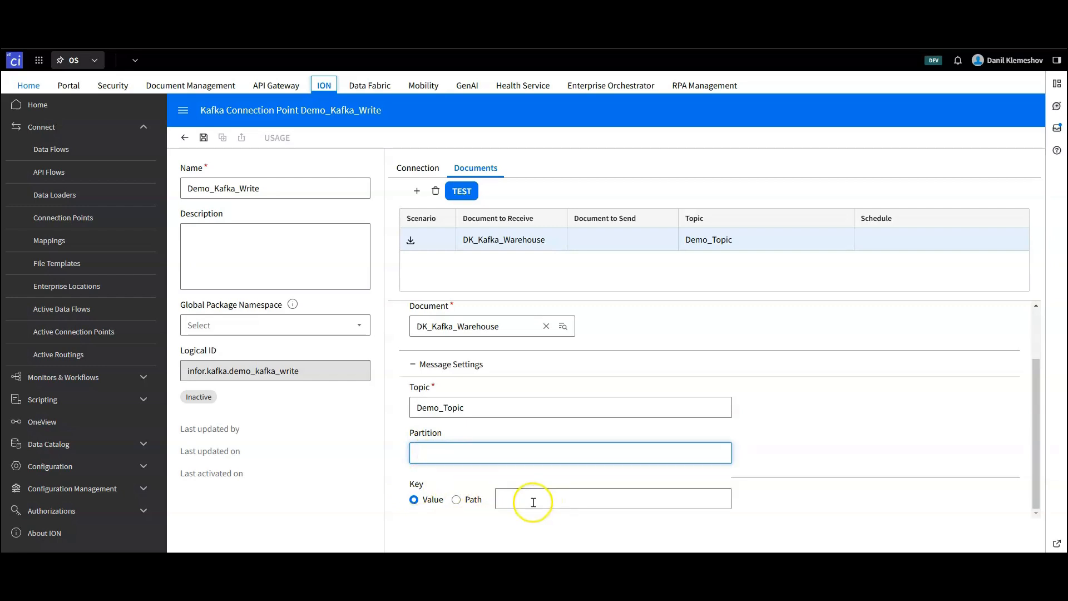
Set the message key to the path of the warehouseID attribute and save the connection point
click(456, 499)
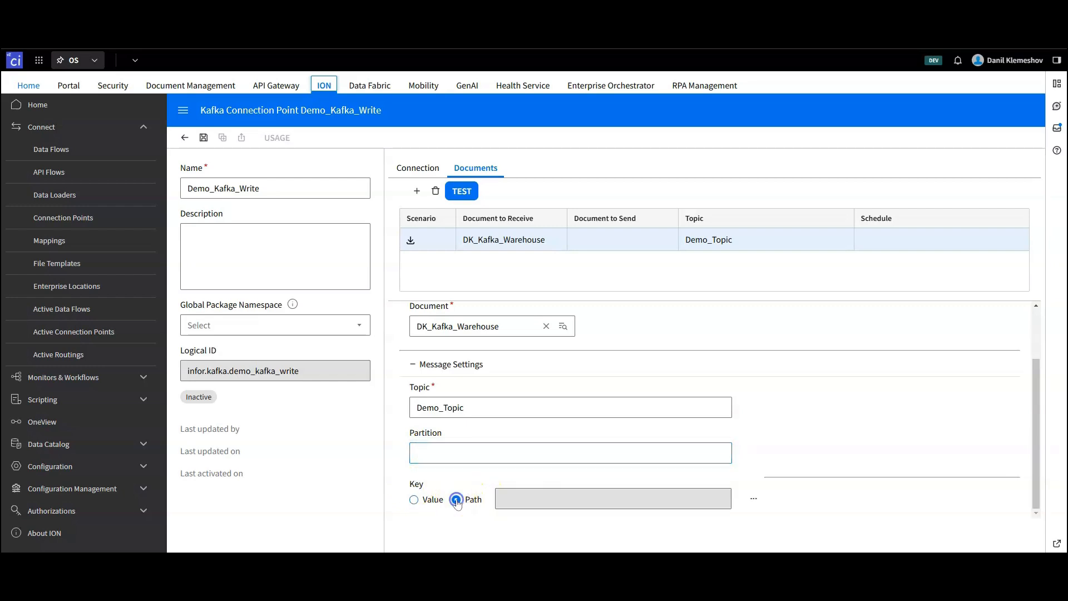
click(755, 501)
click(537, 280)
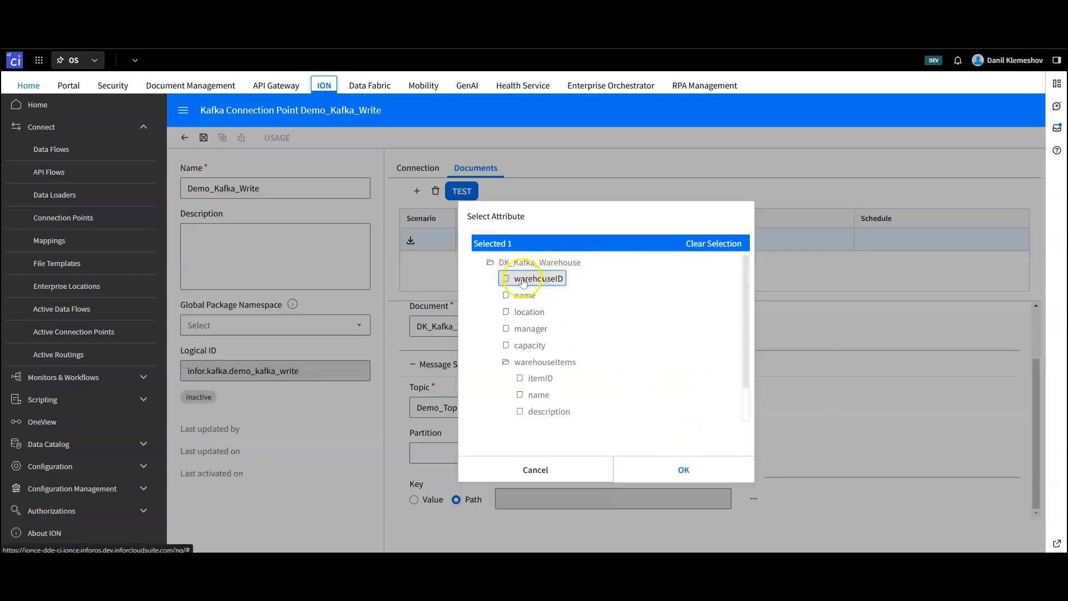
click(679, 470)
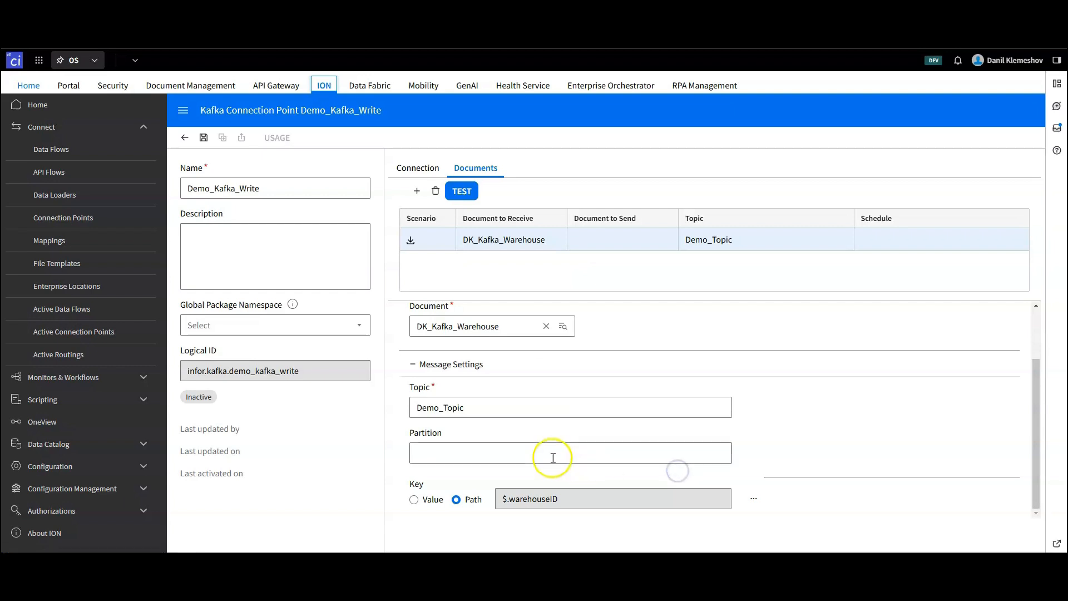
click(202, 141)
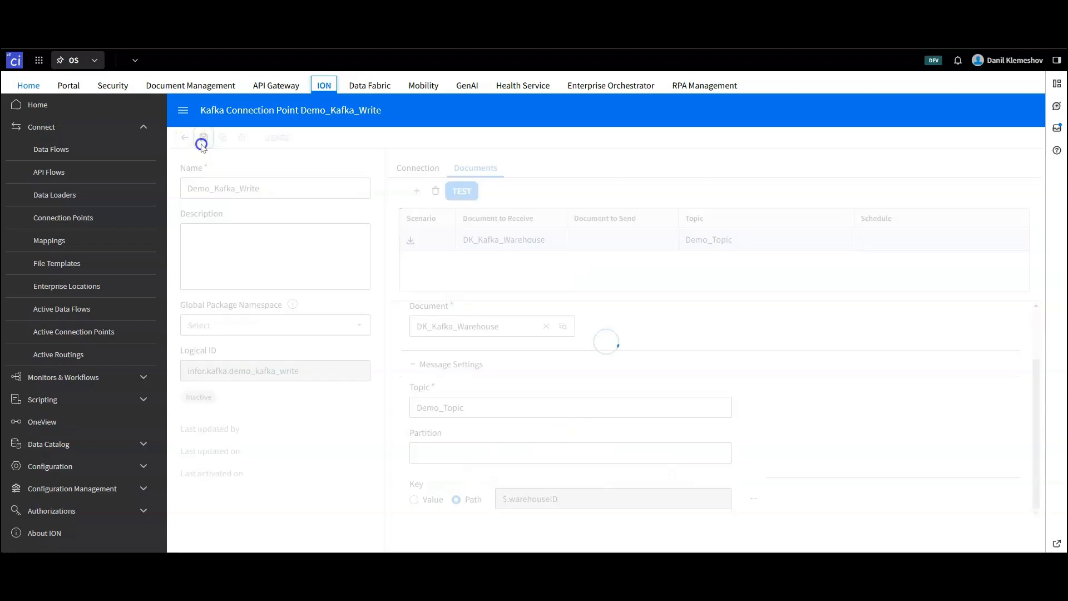
Enter pkc-921jm.us-east-2.aws.confluent.cloud as the bootstrap server in the connection settings
click(418, 167)
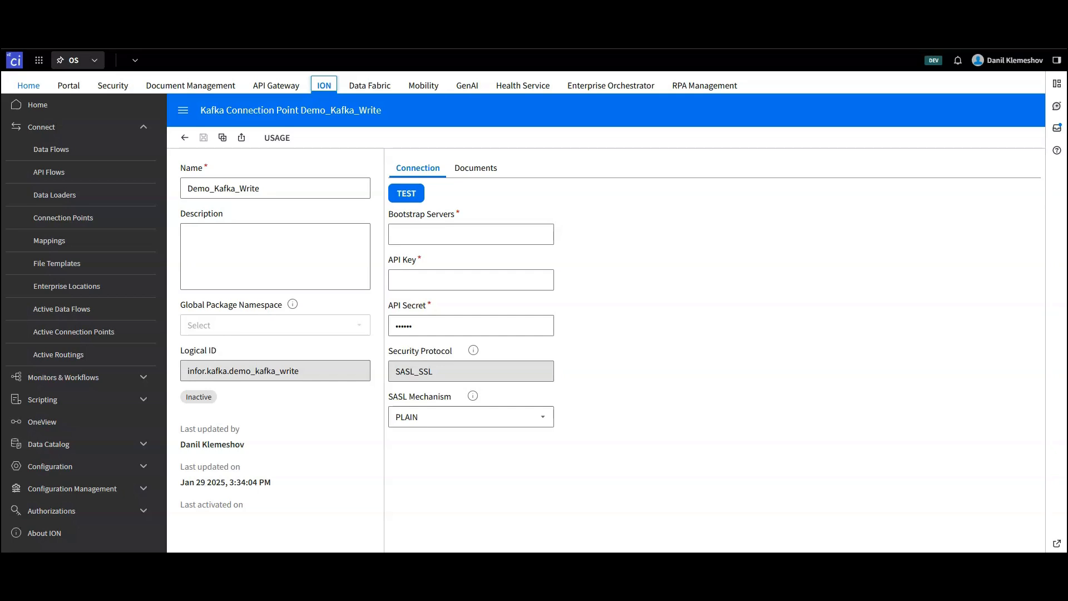
click(453, 233)
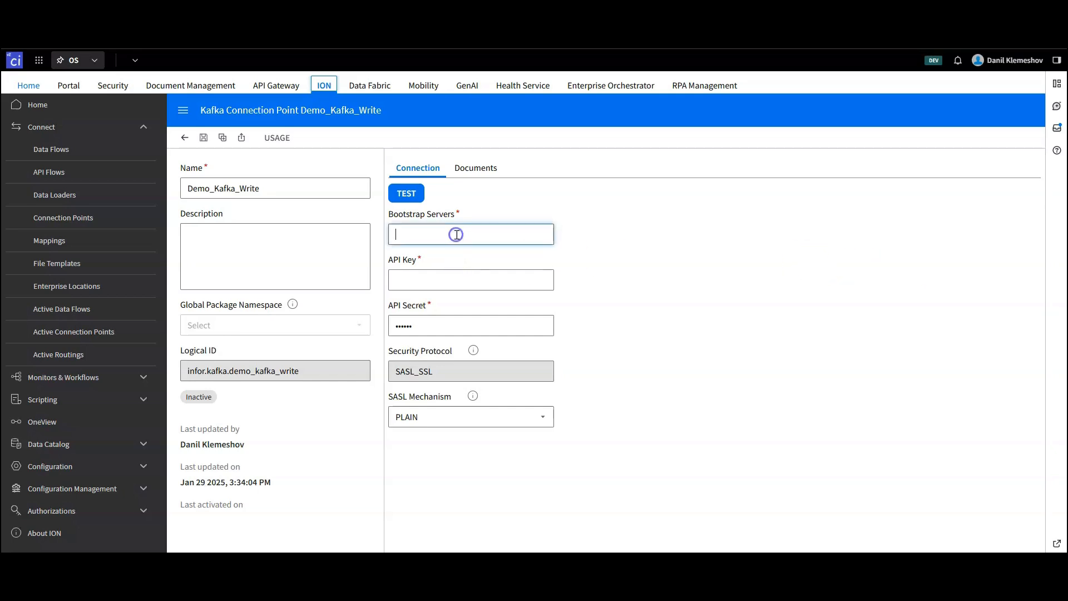
key(ctrl+v)
key(alt+Tab)
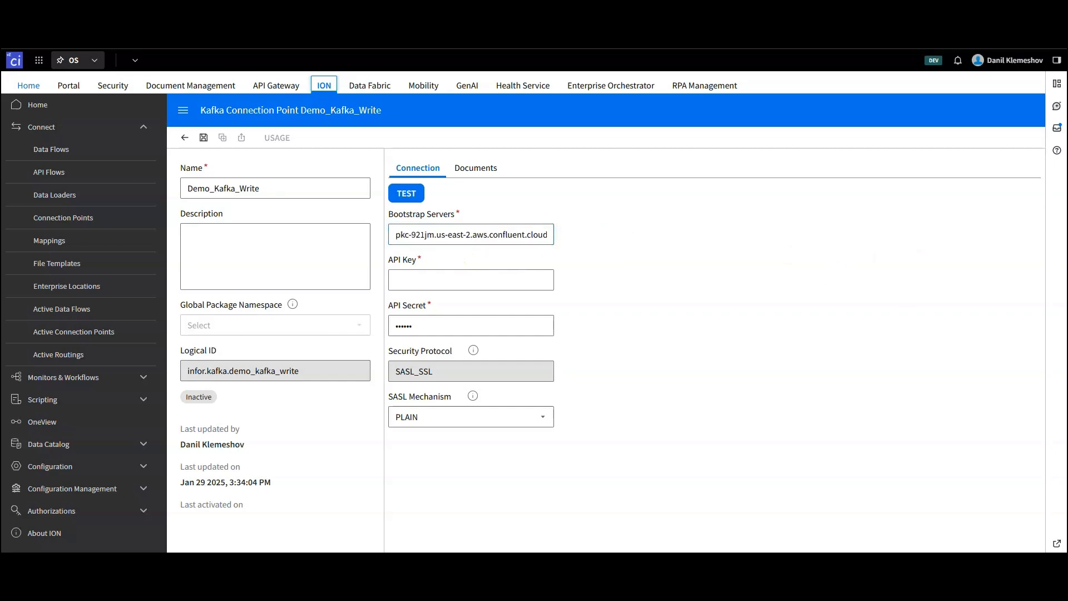
Paste the API key and the API secret into the connection settings
click(525, 277)
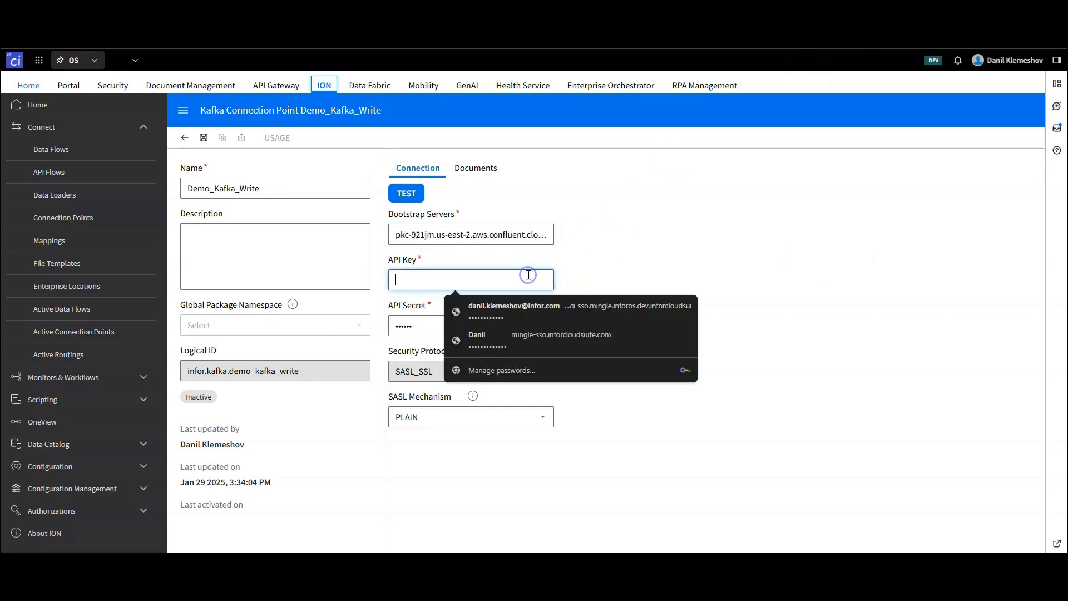
key(ctrl+v)
key(alt+Tab)
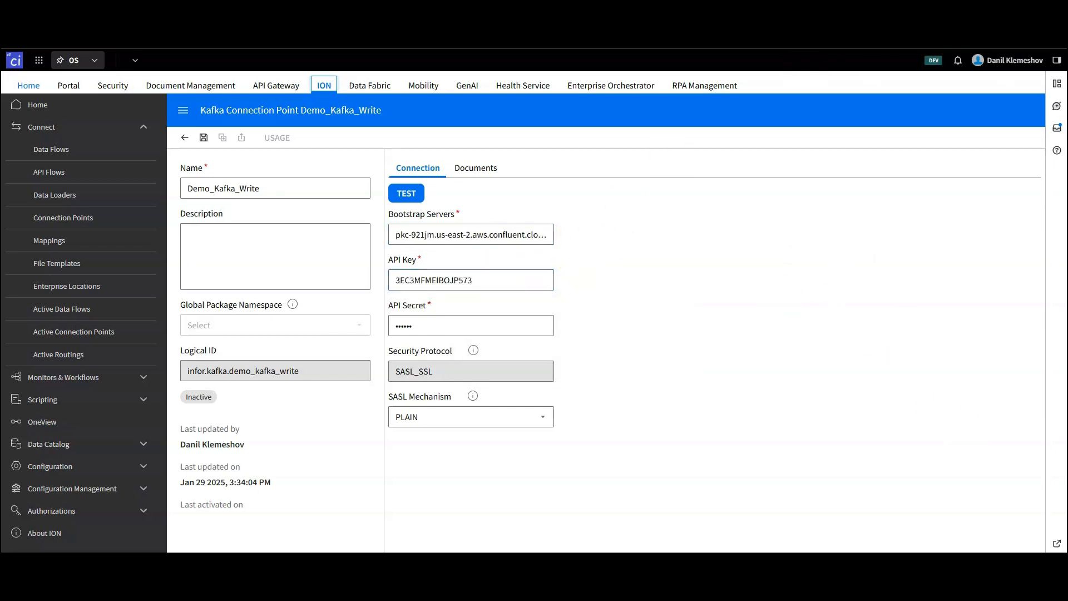
click(479, 332)
double_click(482, 332)
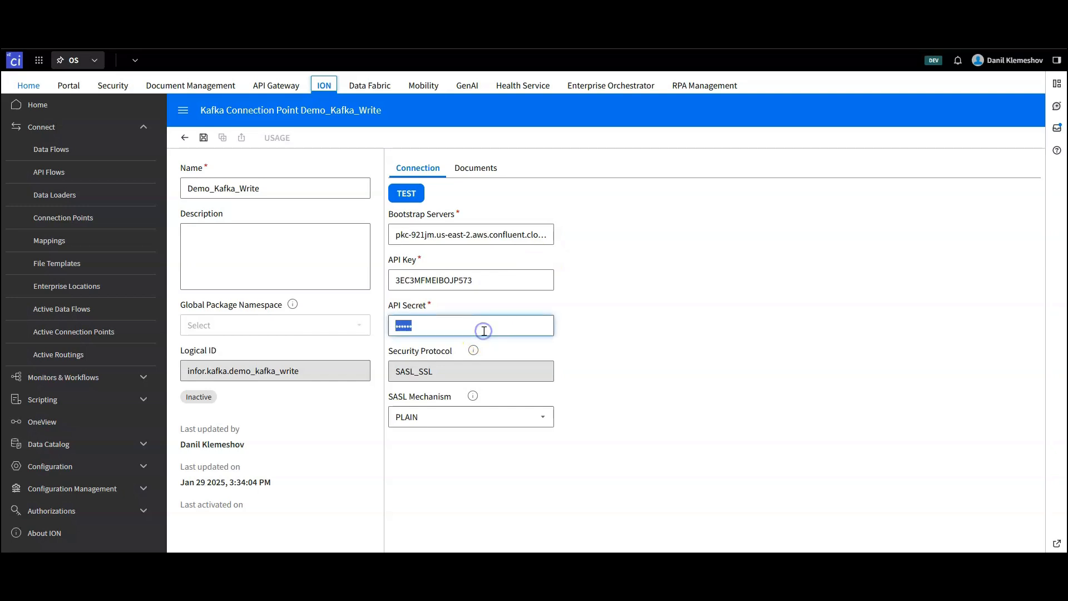
key(ctrl+v)
click(706, 284)
Test the Kafka connection and save the connection point
click(406, 193)
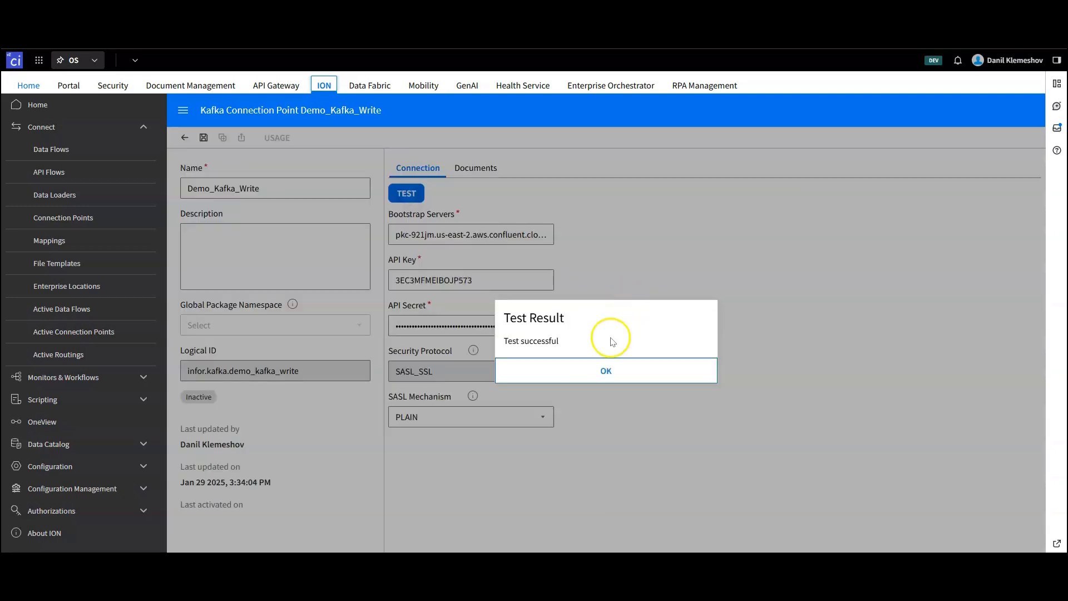
click(606, 371)
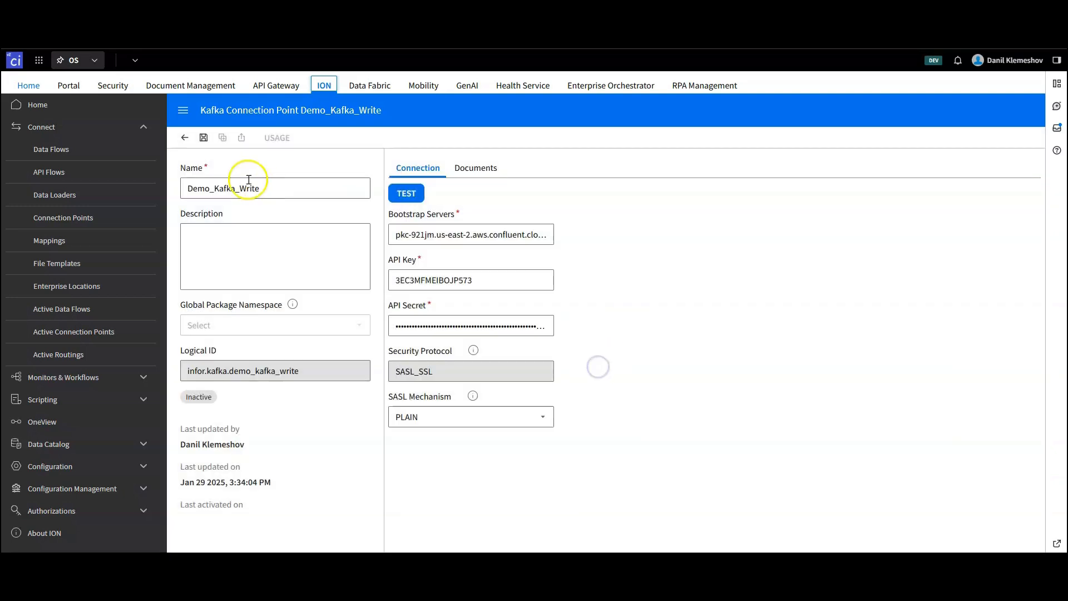
click(202, 139)
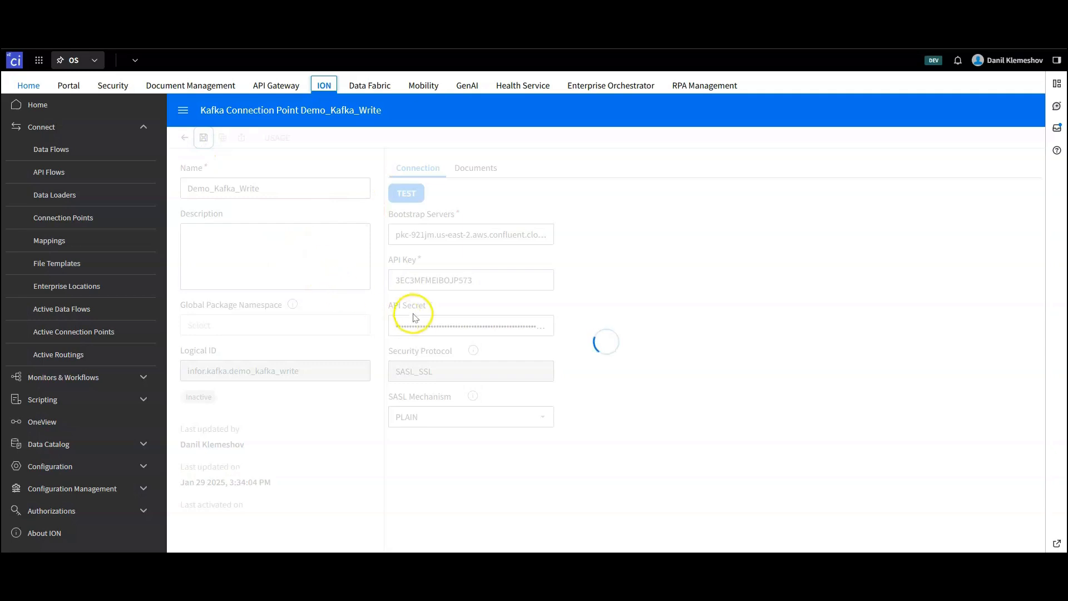
Add a new document flow under Data Flows and name it Demo_Kafka_Write
click(53, 151)
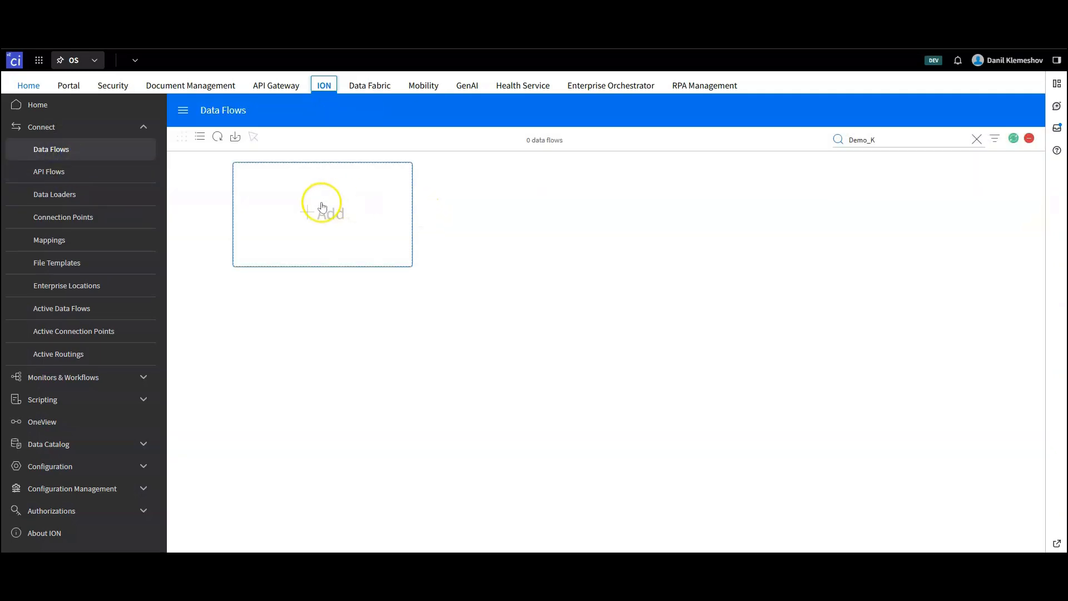
click(322, 210)
click(379, 211)
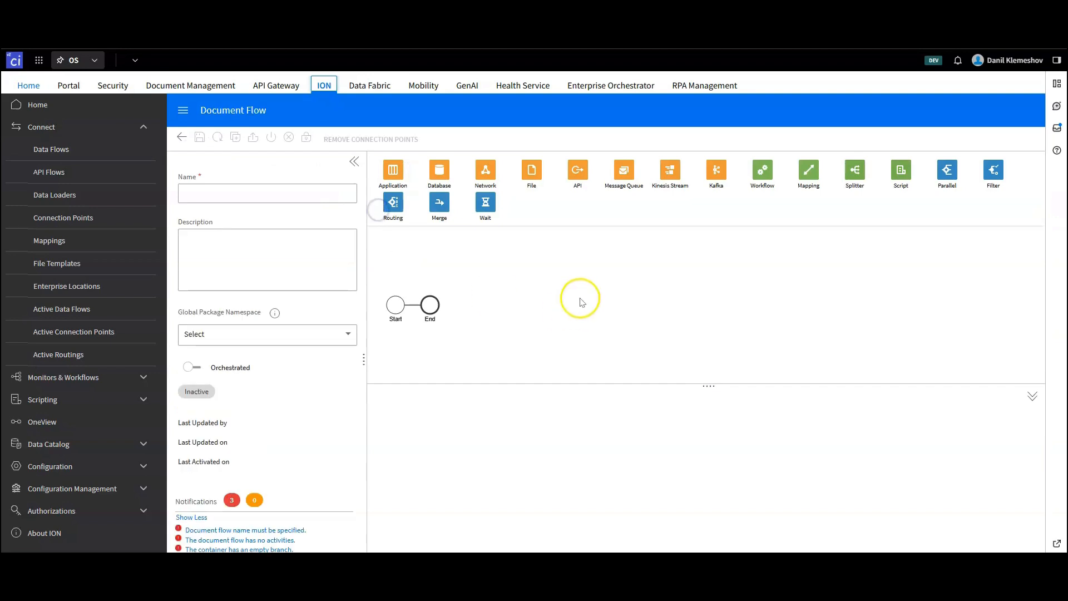
click(211, 198)
text(De)
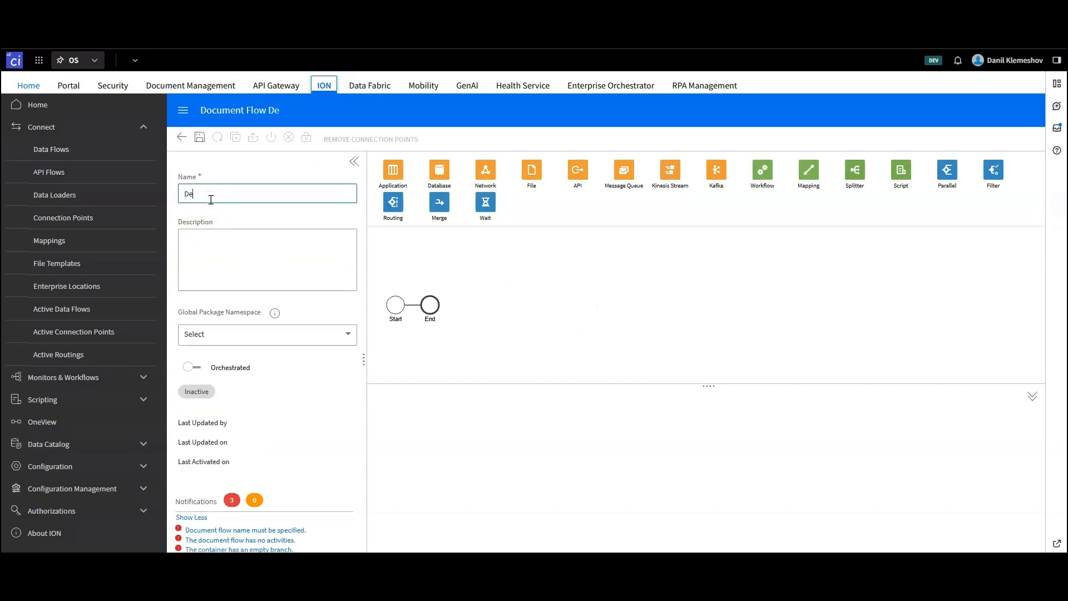
text(mo_Kafka_Write)
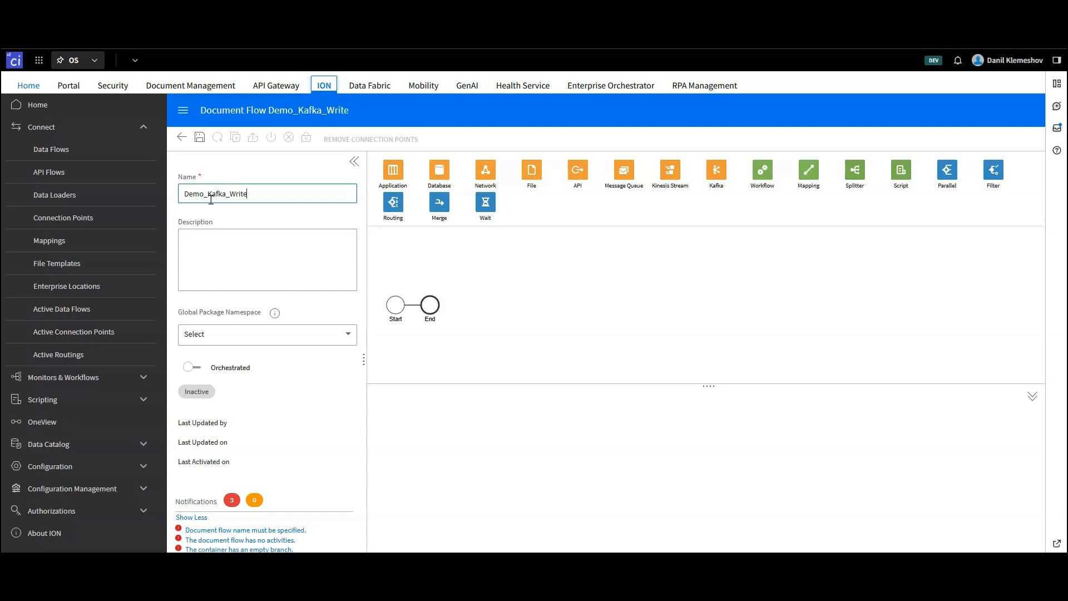
Add an application activity named IMS to the document flow and assign the DK_Test_IMS application to it
click(548, 276)
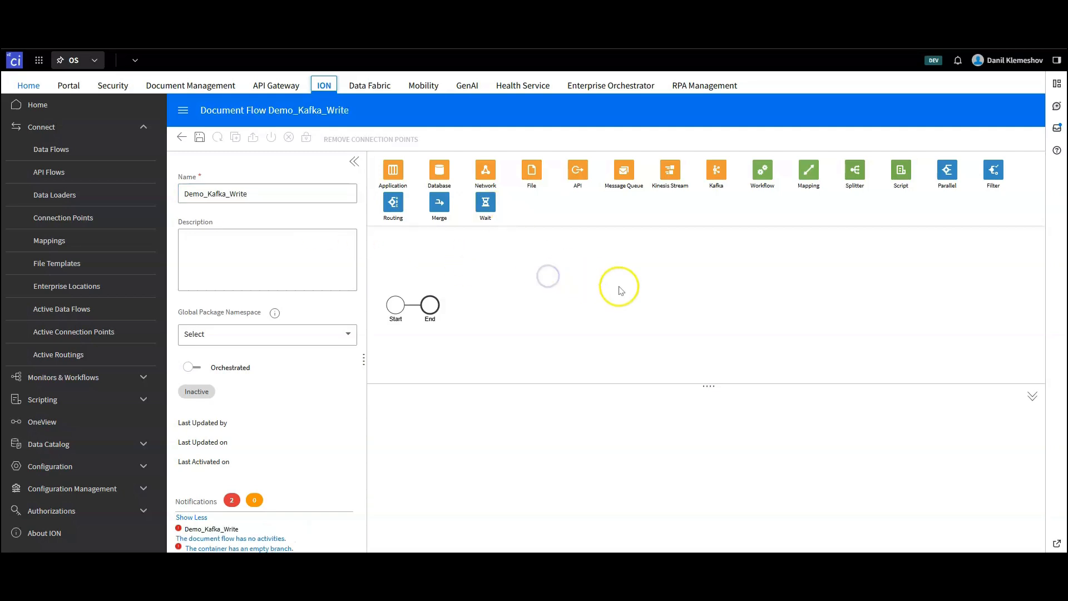
drag(393, 169, 415, 307)
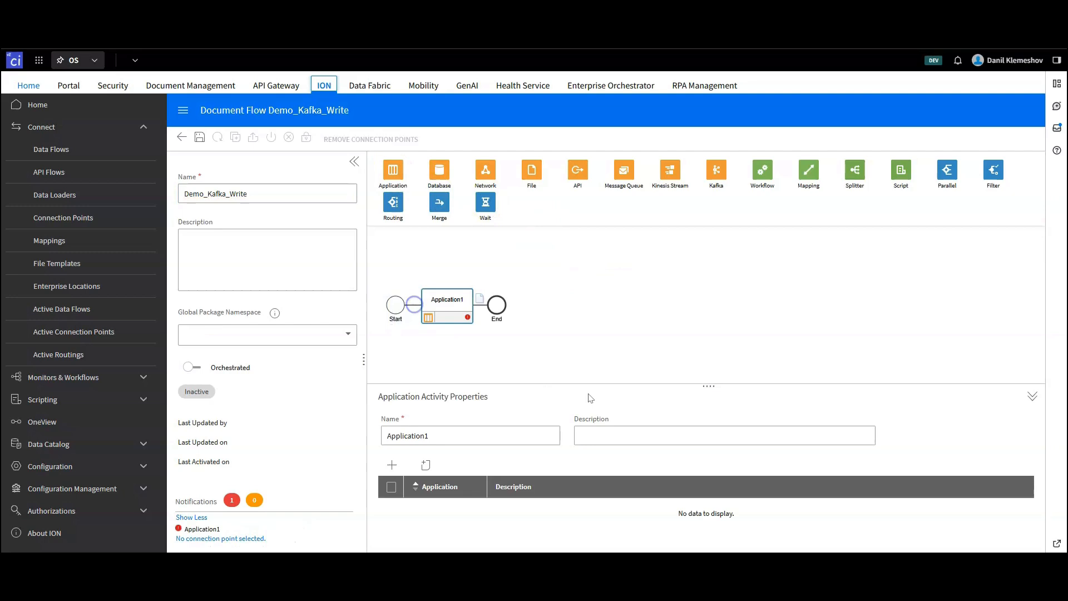
double_click(438, 435)
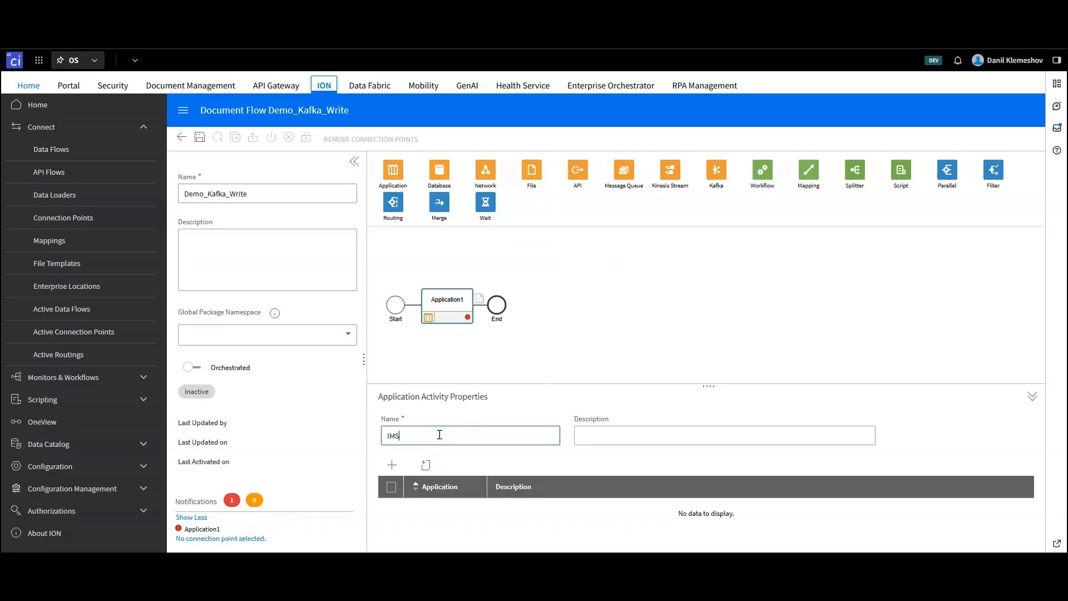
click(392, 464)
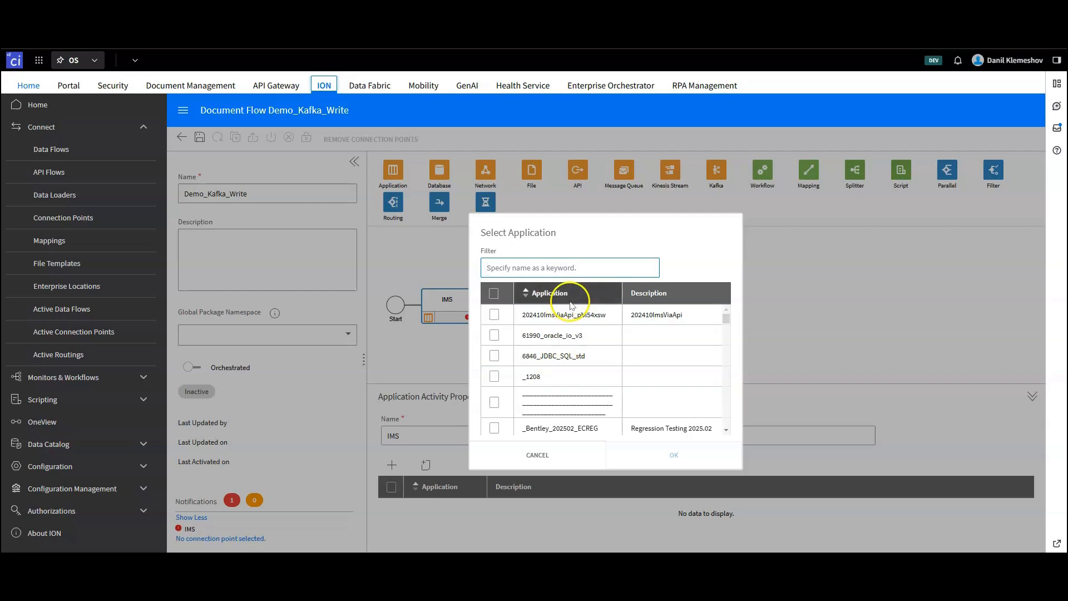
text(DK_)
click(494, 316)
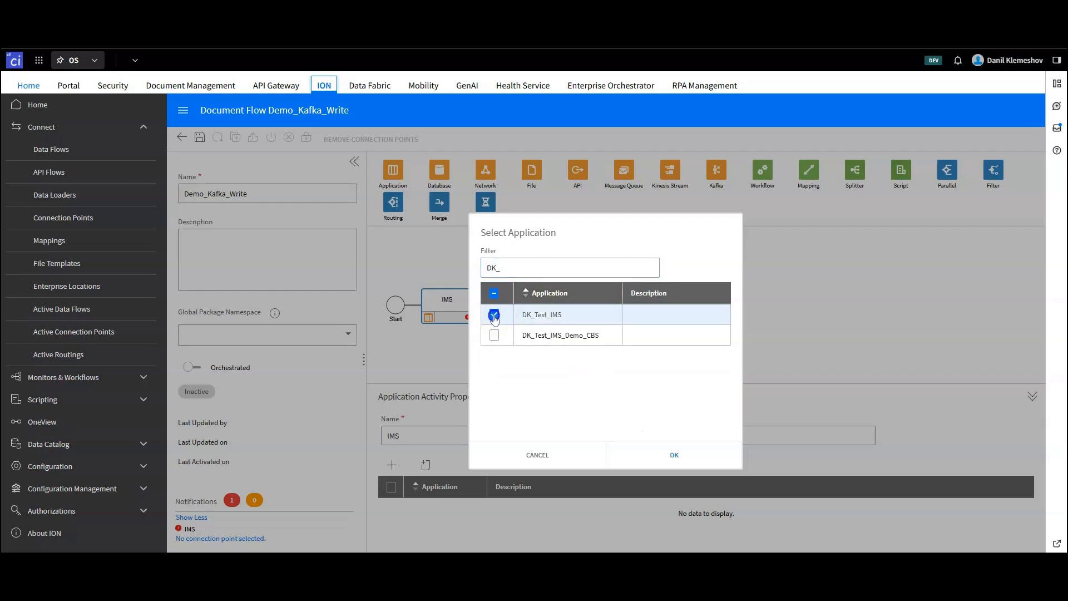
click(675, 454)
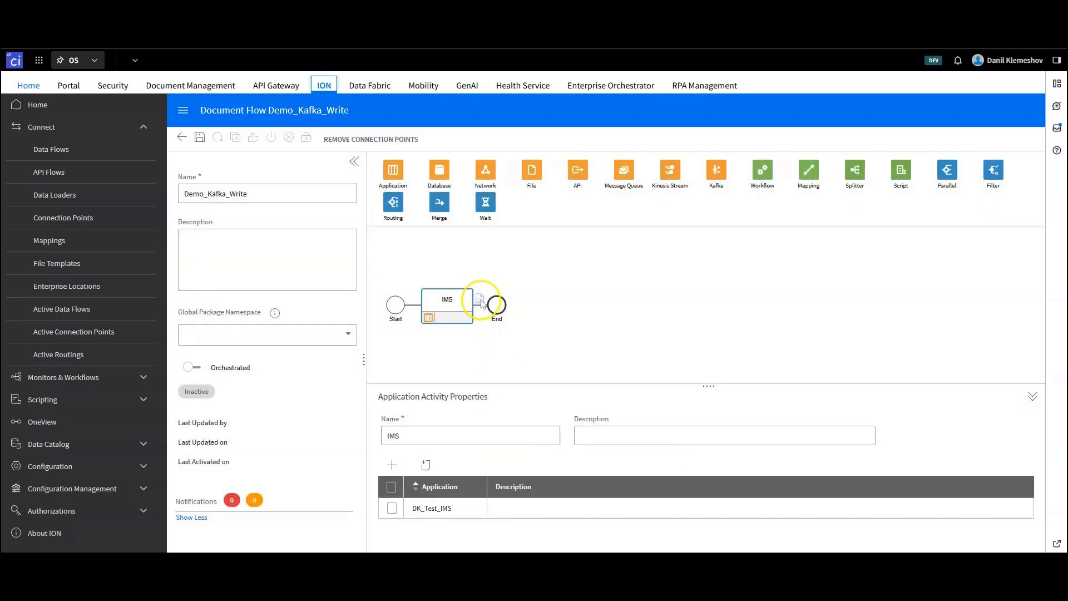
Add the DK_Kafka_Warehouse document to the flow after the IMS activity
click(480, 301)
click(391, 420)
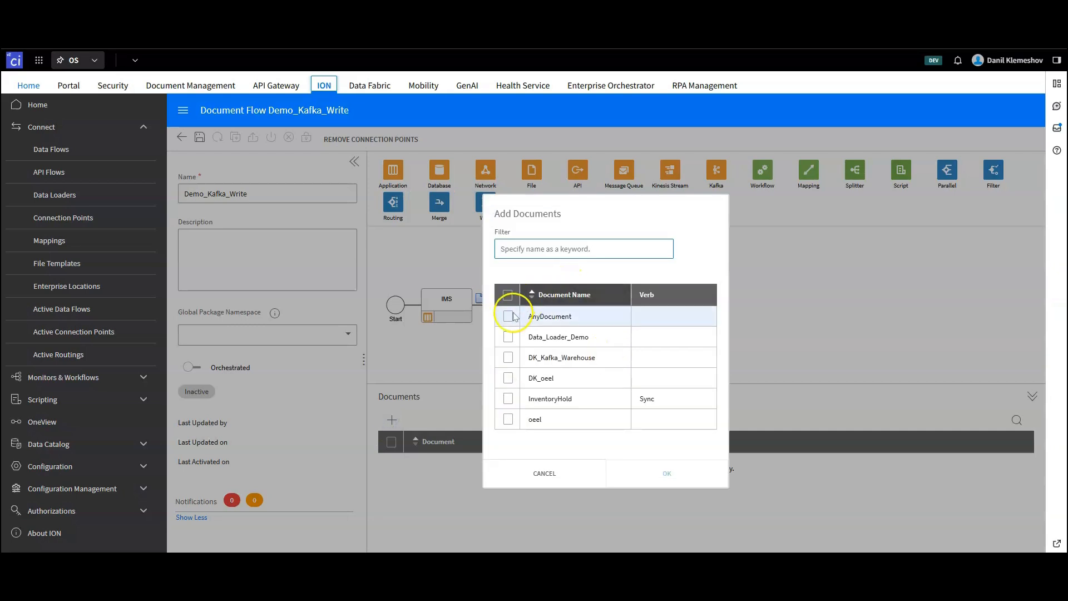
click(508, 358)
click(656, 474)
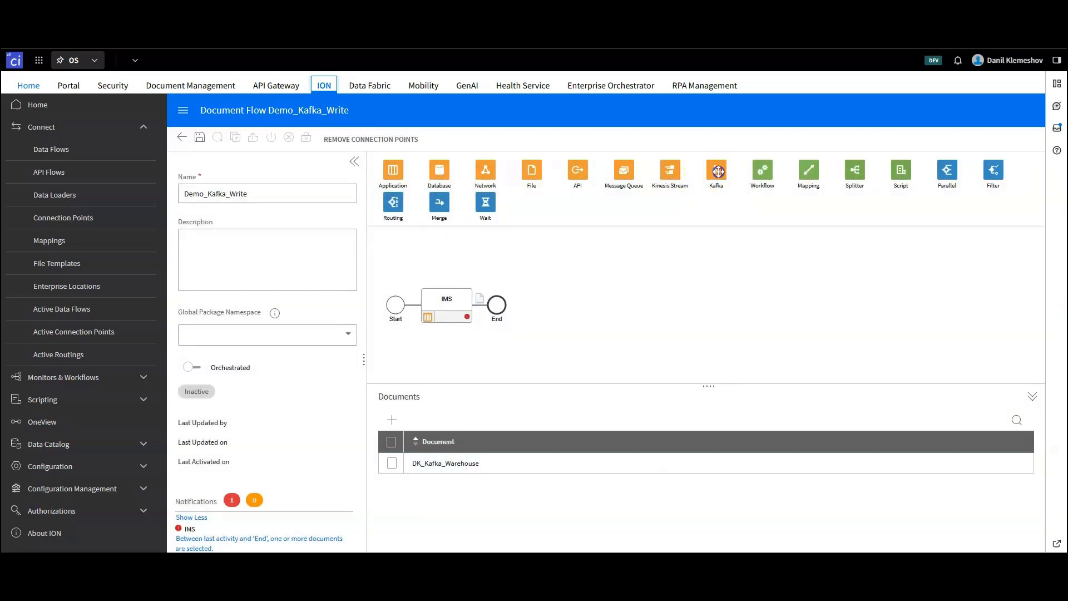
Add a Kafka activity named Kafka_Write before the flow's end and select Demo_Kafka_Write as its connector
drag(718, 171, 492, 304)
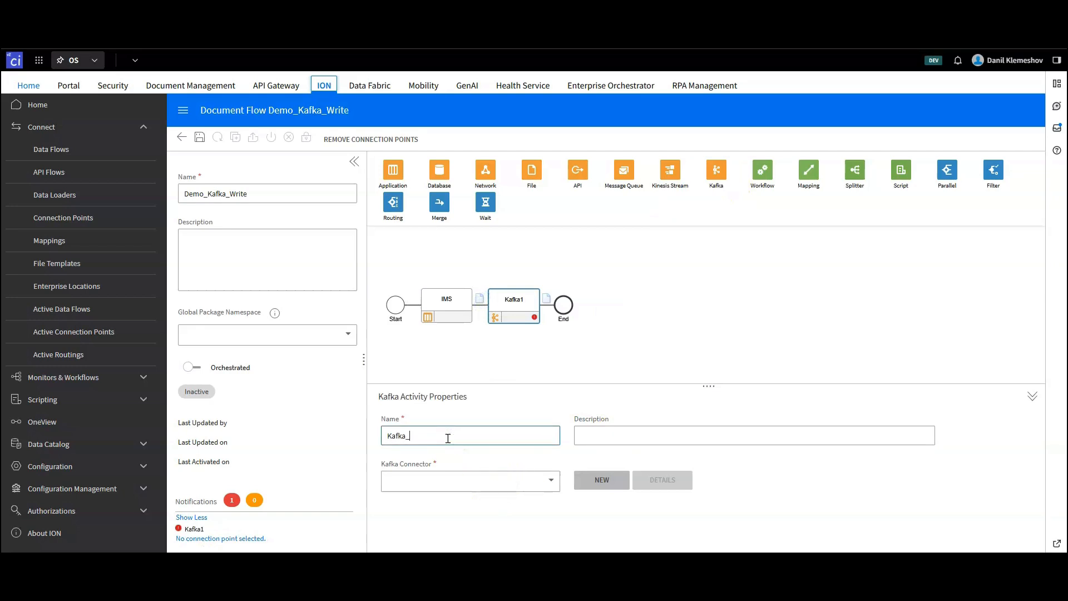
click(477, 483)
scroll(473, 401, down, 3)
scroll(473, 392, down, 8)
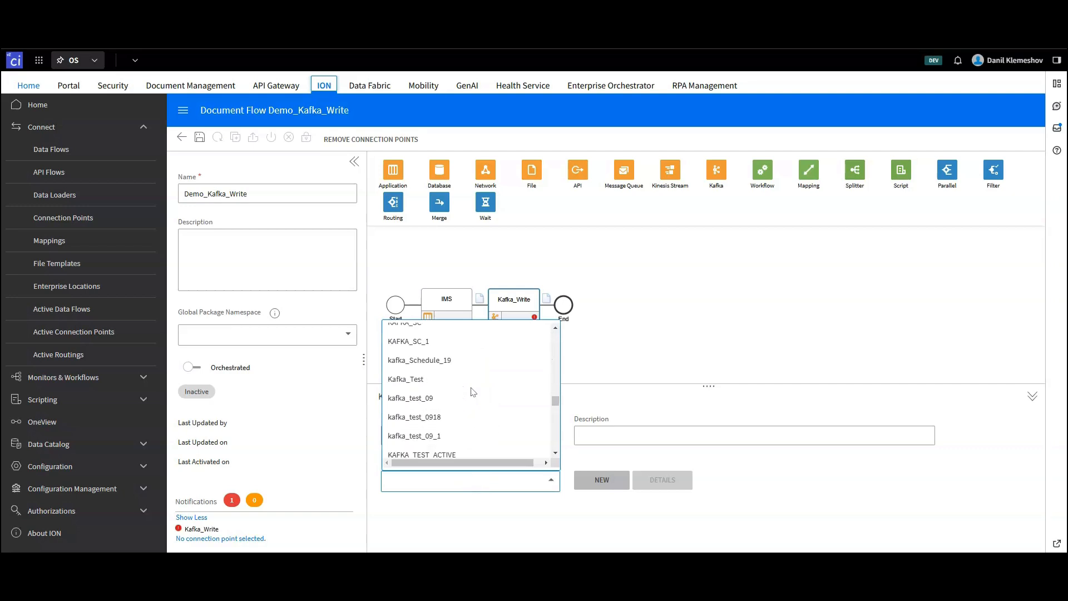
scroll(473, 393, down, 1)
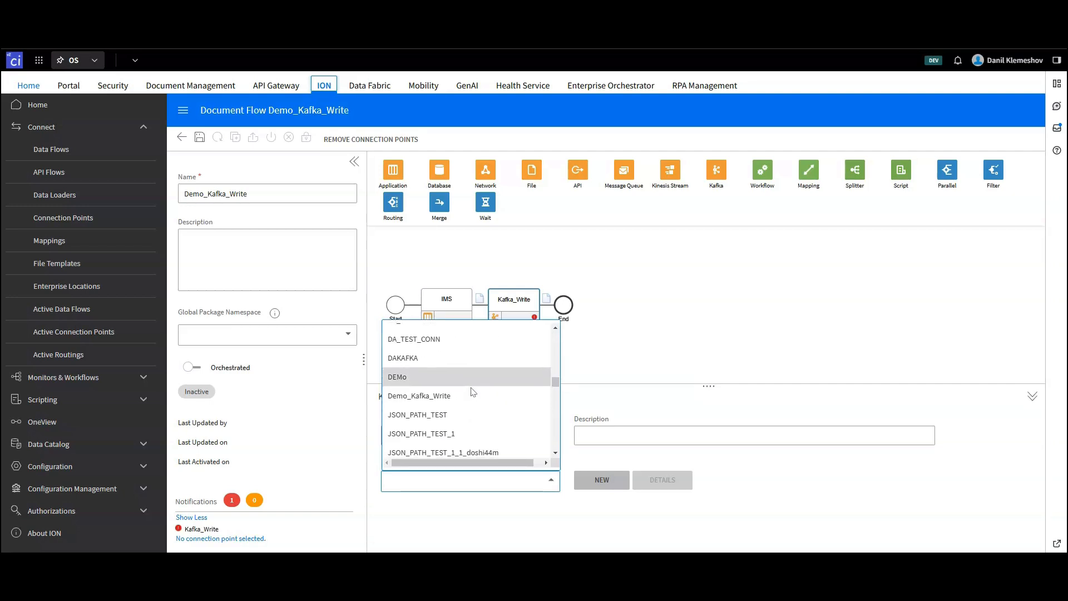
click(409, 395)
Save the Demo_Kafka_Write document flow and activate it
click(697, 371)
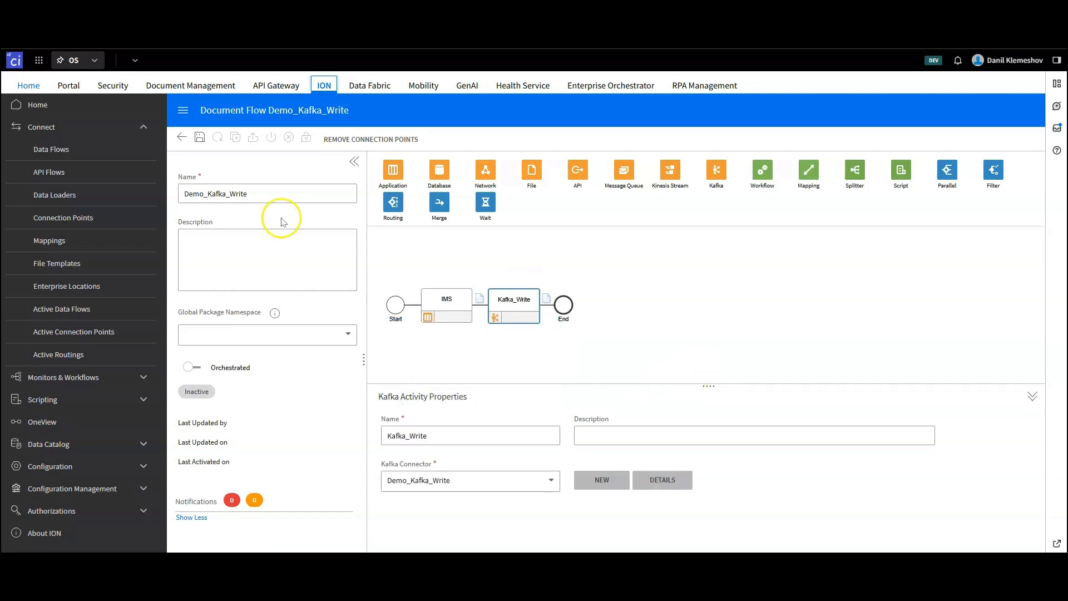
click(200, 138)
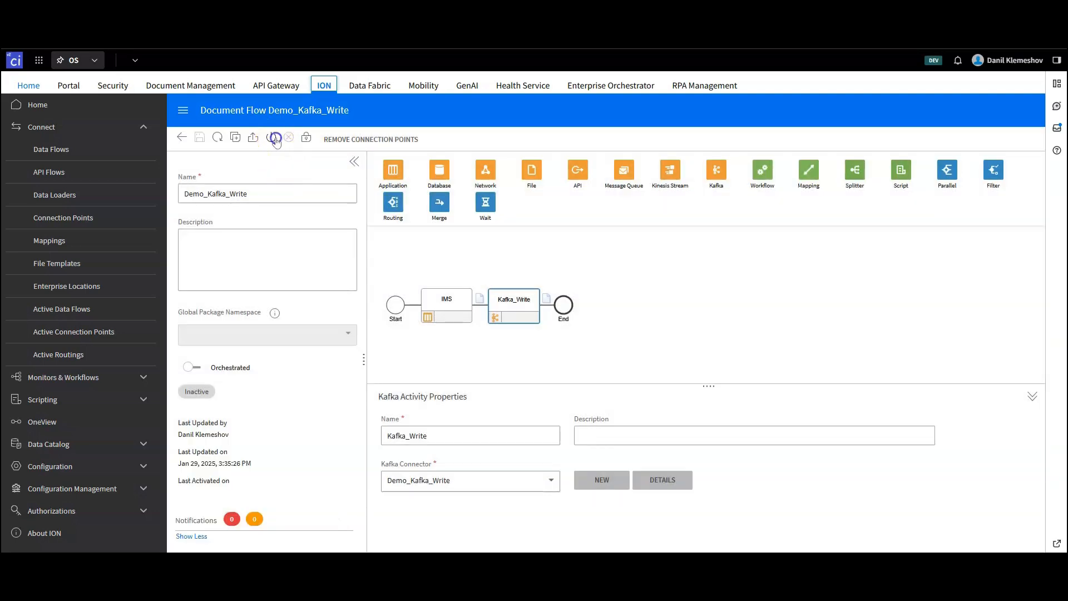
click(274, 138)
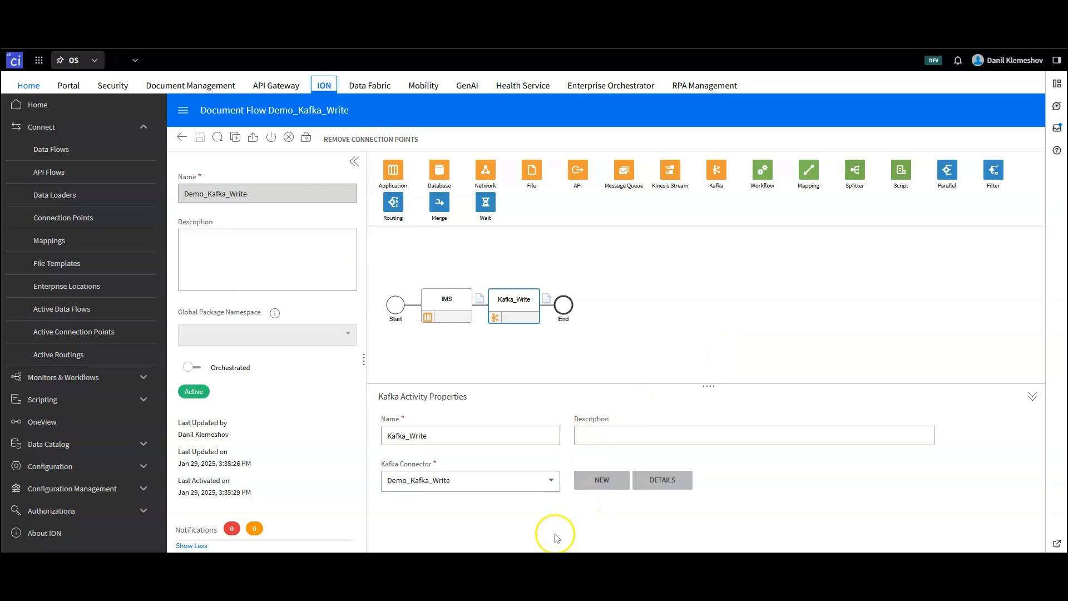
Switch to Postman, send the PingIMS request and check the status code in its response
key(alt+Tab)
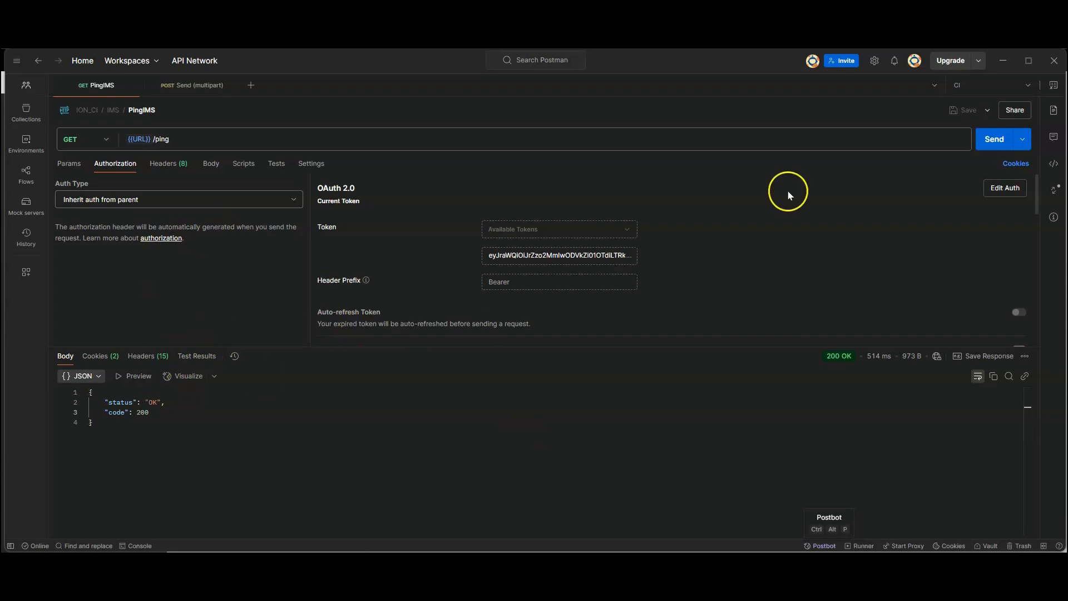
click(997, 139)
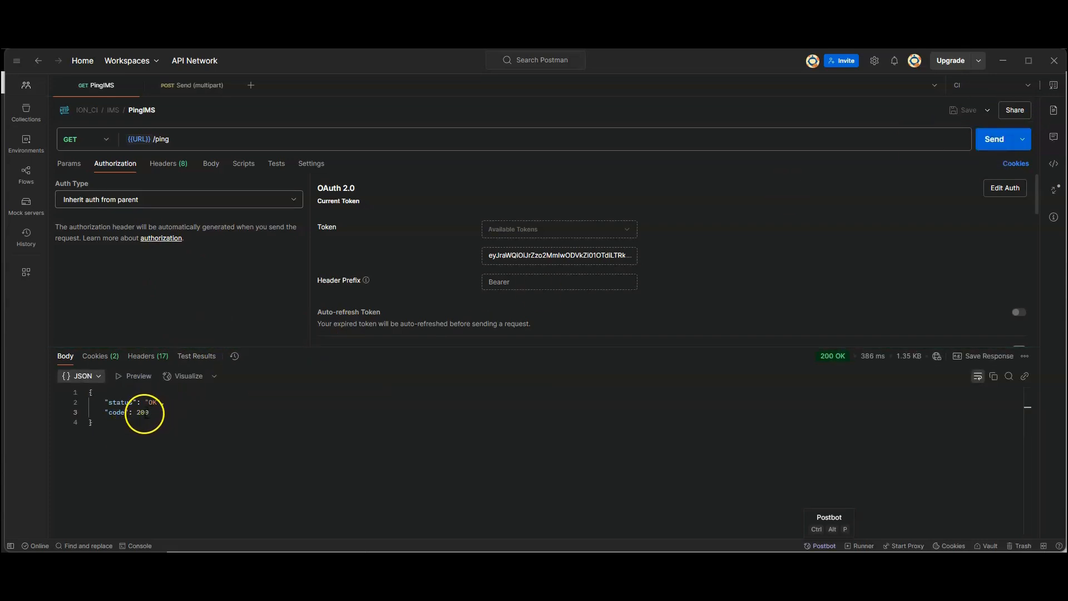
double_click(143, 413)
In the Send (multipart) request, replace the MessagePayload file with Warehouse_1.json and send the request
click(201, 86)
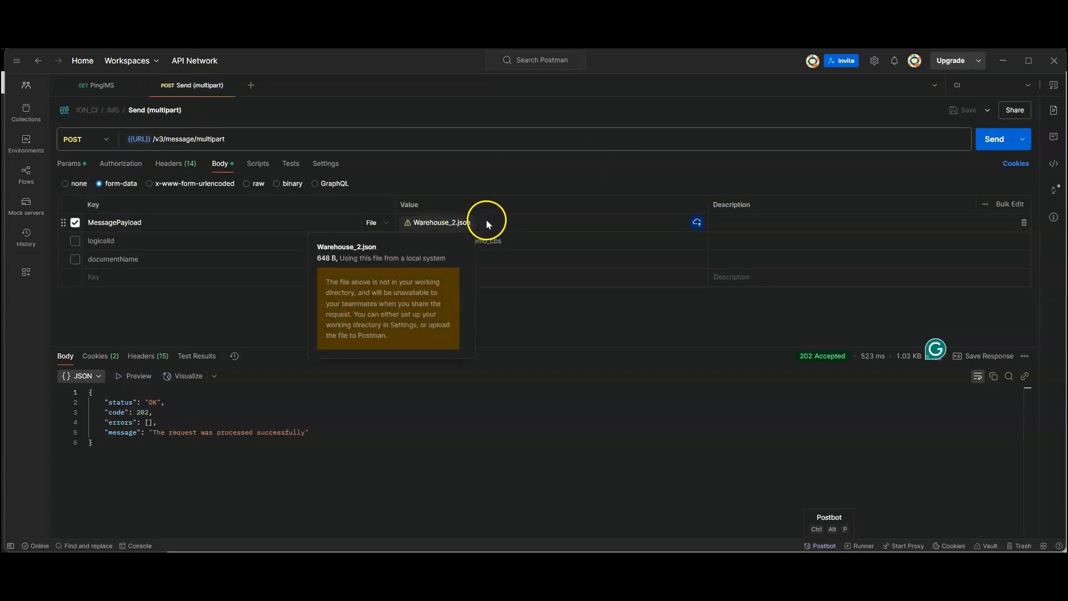
click(474, 228)
click(479, 223)
click(426, 252)
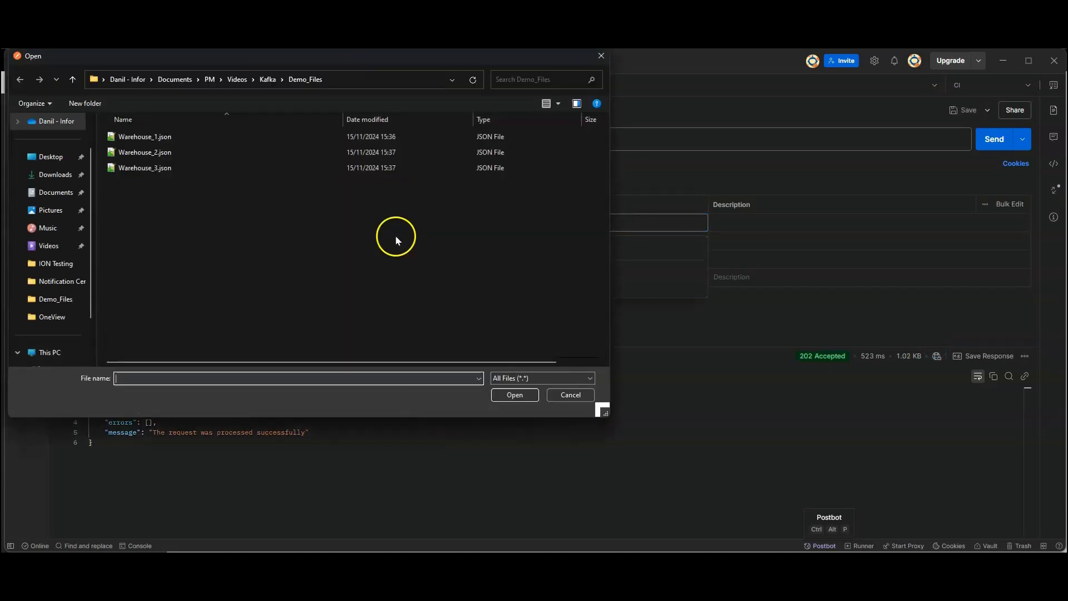
double_click(145, 137)
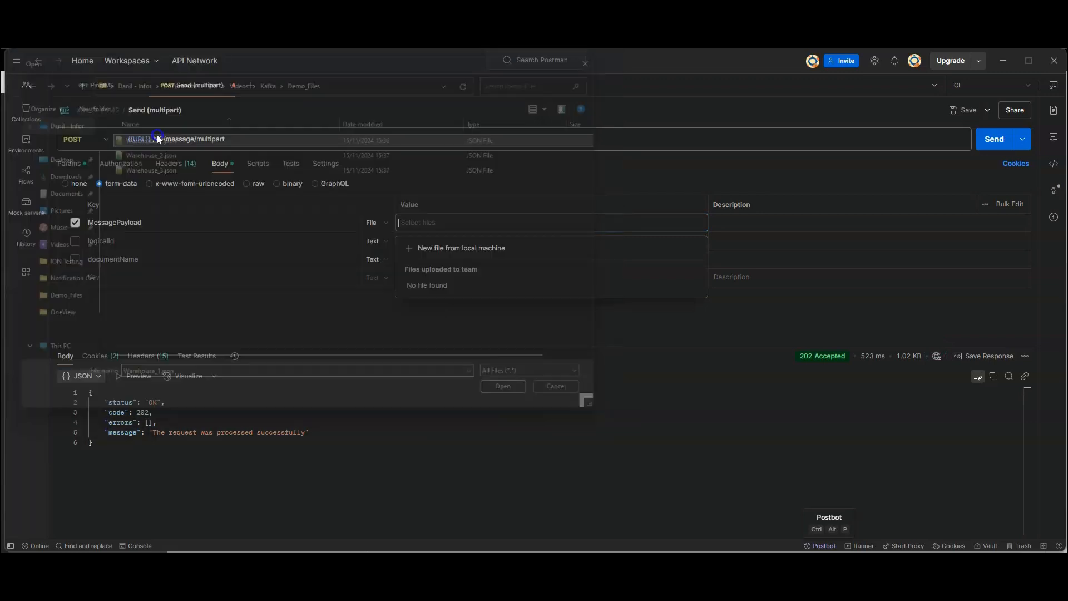
click(995, 139)
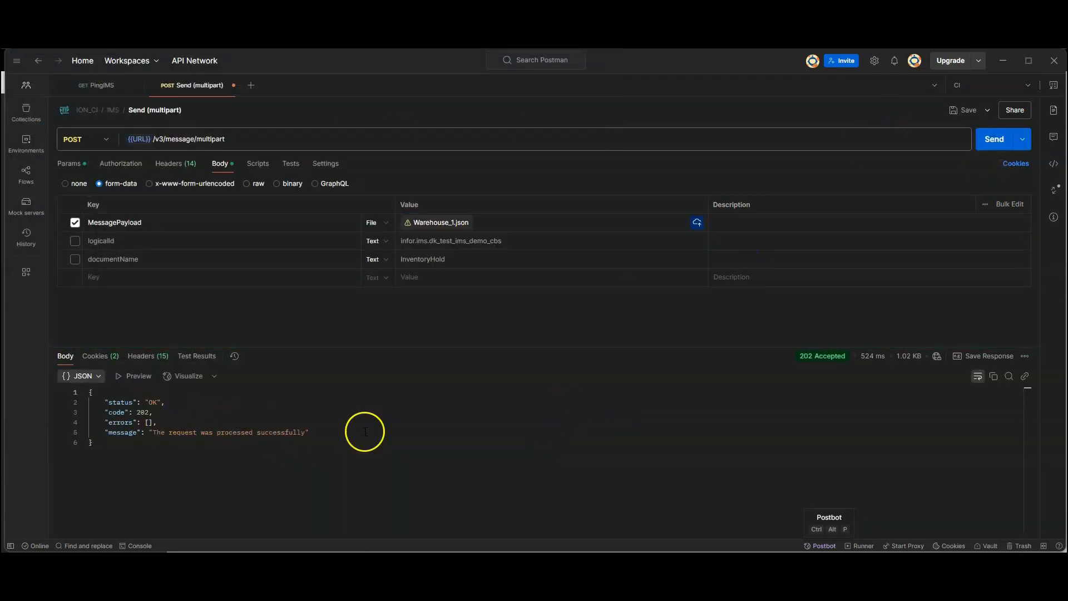
Switch to Confluent and open the details of the message that arrived in Demo_Topic
mouse_move(490, 549)
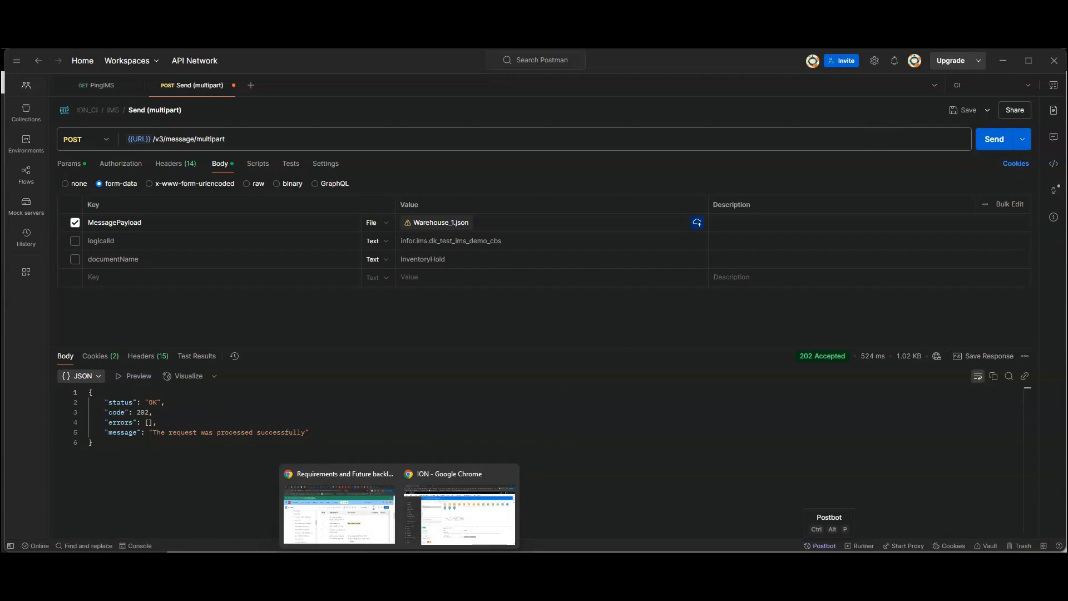
click(492, 509)
click(150, 33)
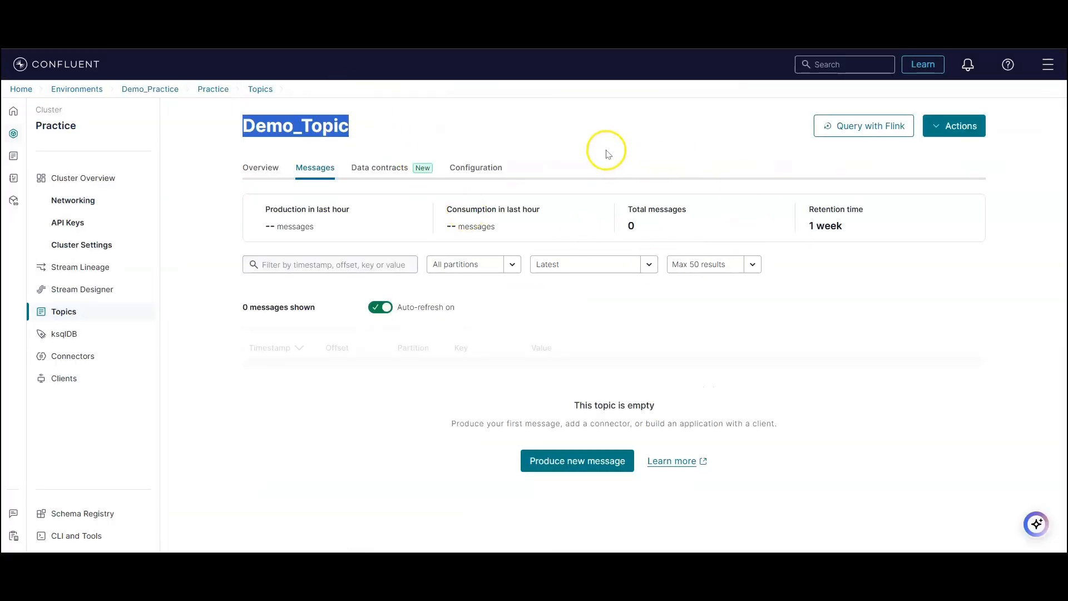
click(310, 383)
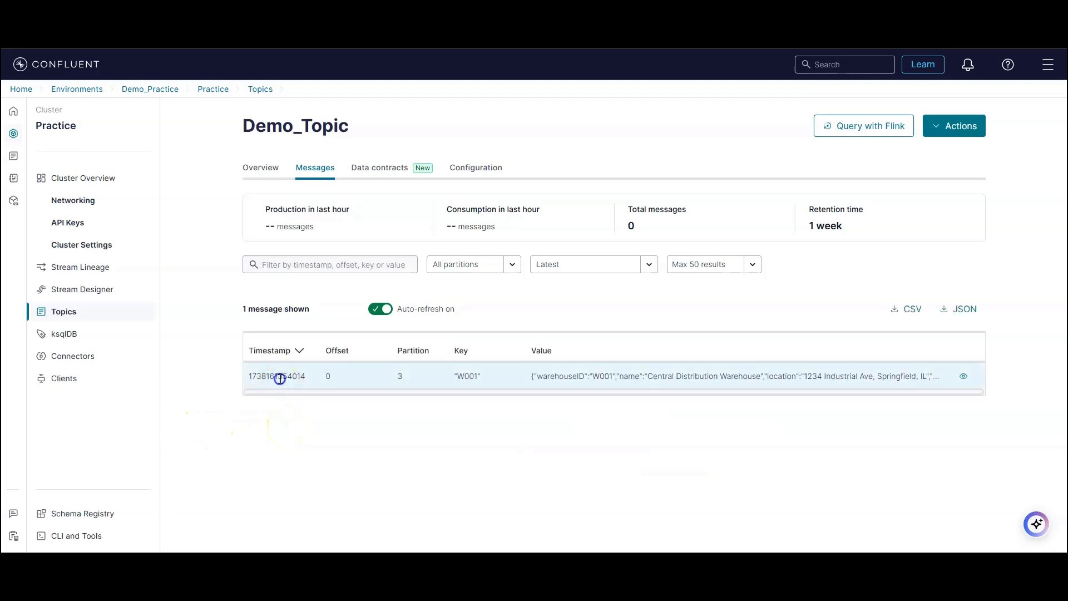
click(280, 378)
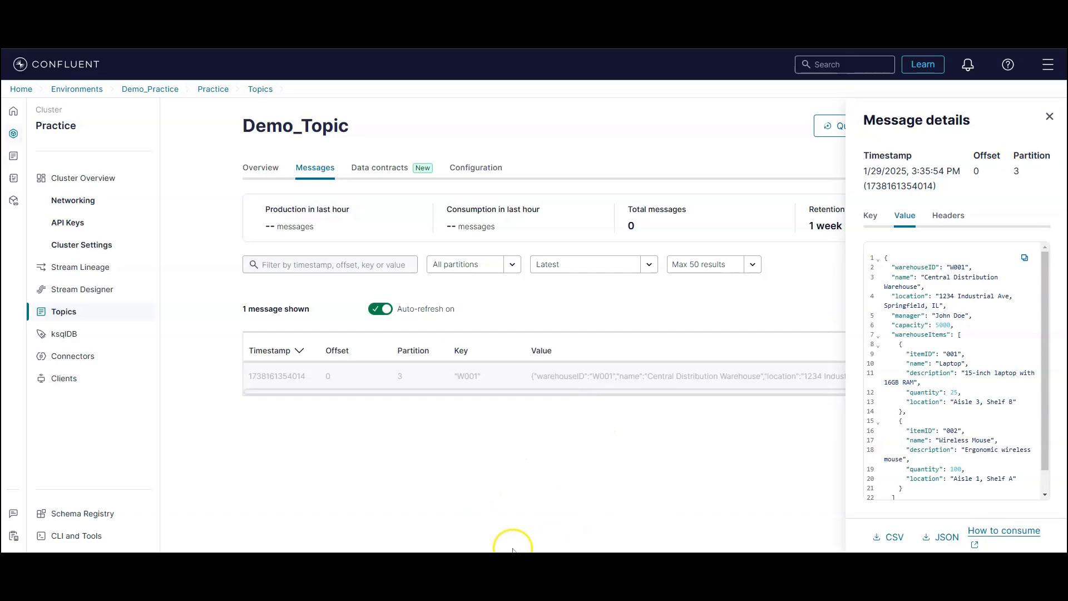
Switch back to Postman, replace the MessagePayload file with Warehouse_2.json and send the multipart request
mouse_move(498, 557)
click(498, 510)
click(492, 225)
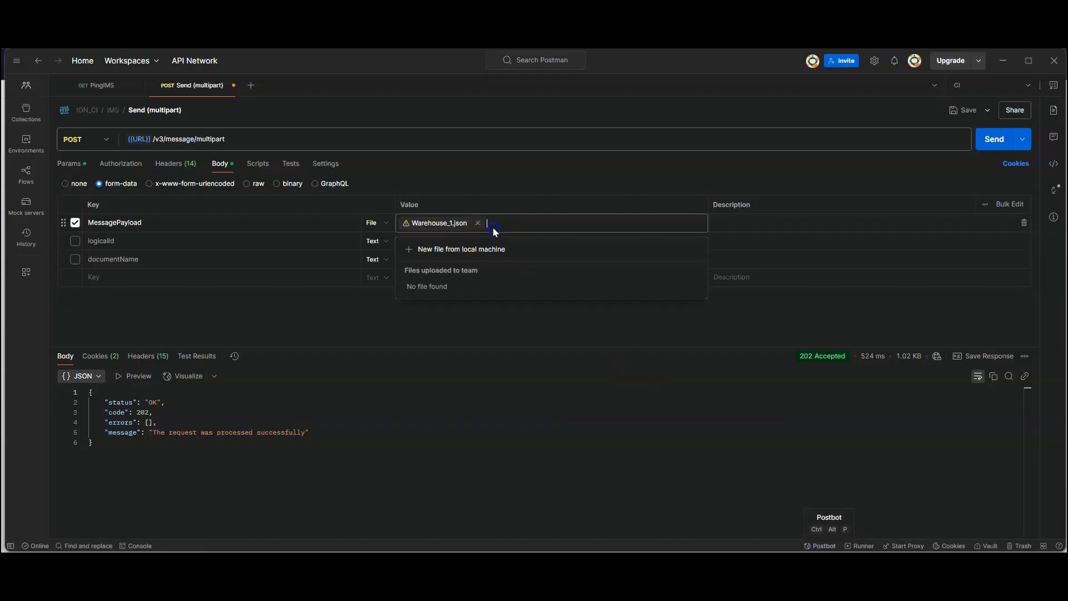
click(478, 223)
click(425, 248)
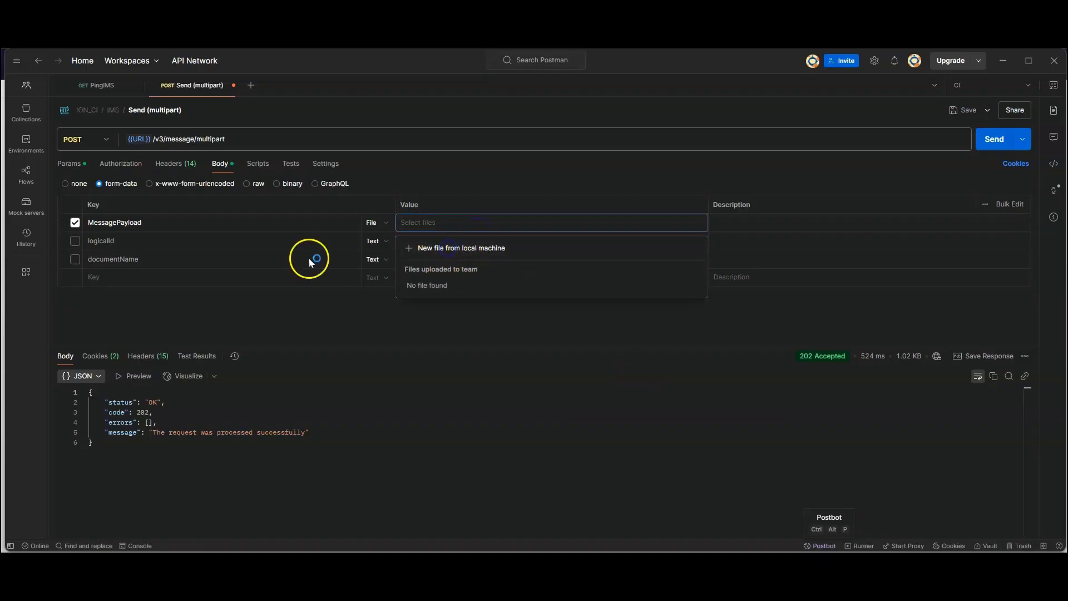
double_click(139, 152)
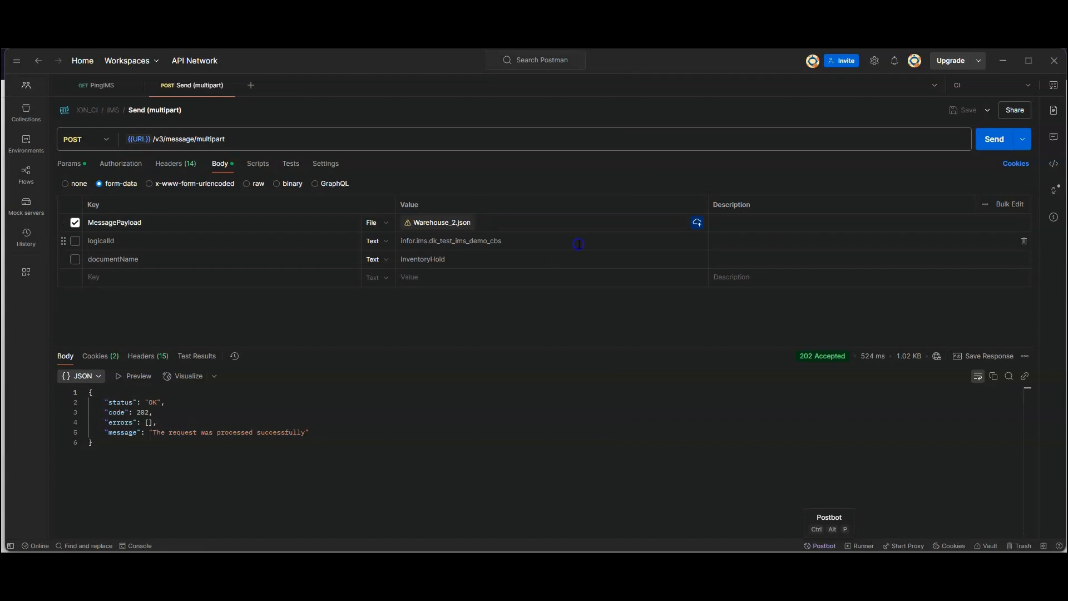
click(991, 139)
Replace the MessagePayload file with Warehouse_3.json and send the multipart request
click(513, 224)
click(478, 224)
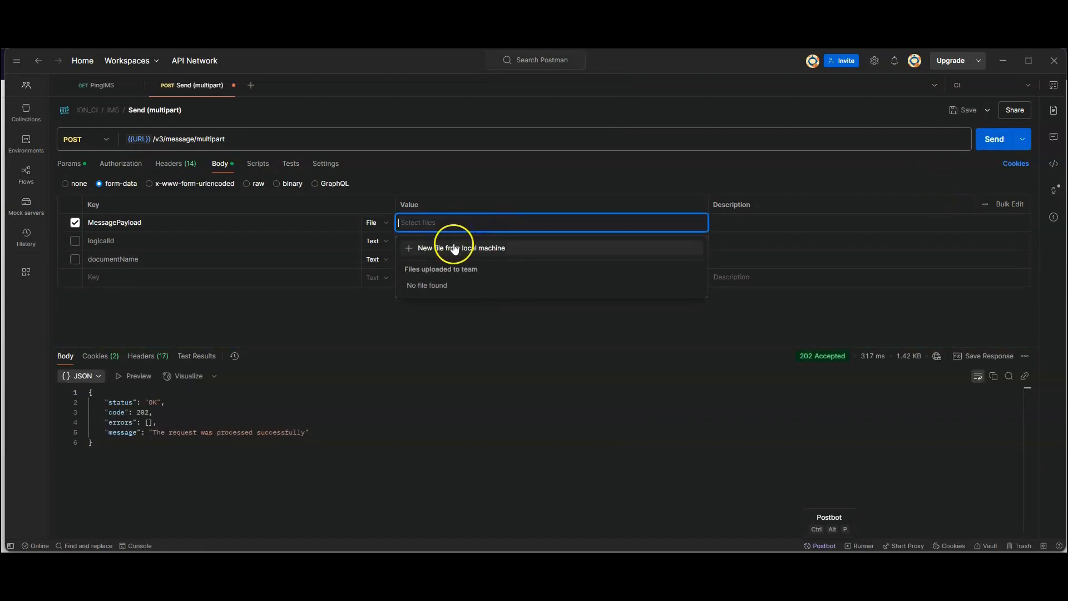
click(455, 248)
double_click(161, 167)
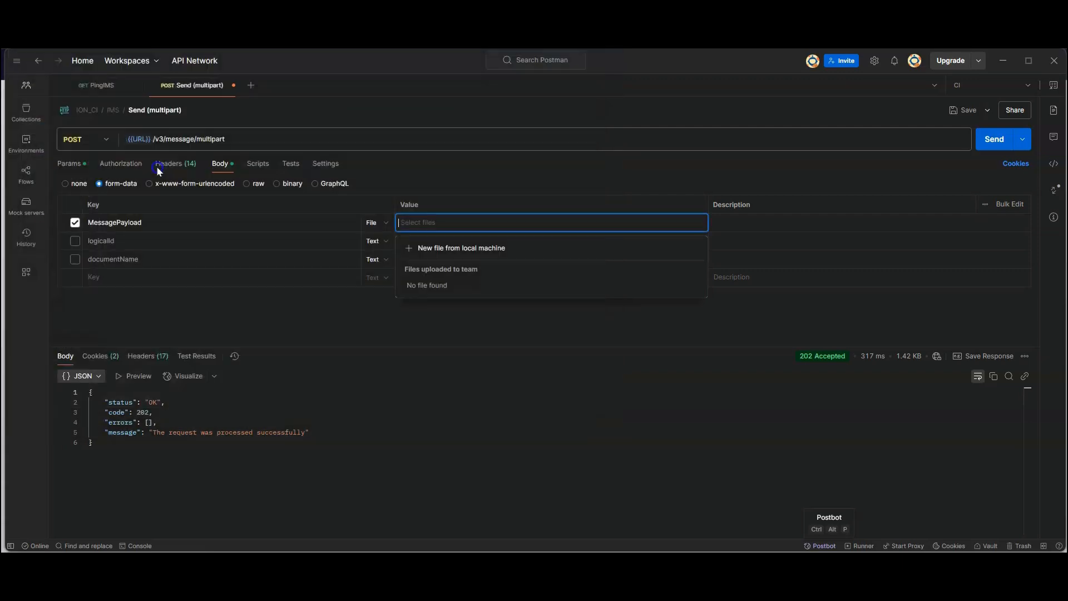
click(990, 139)
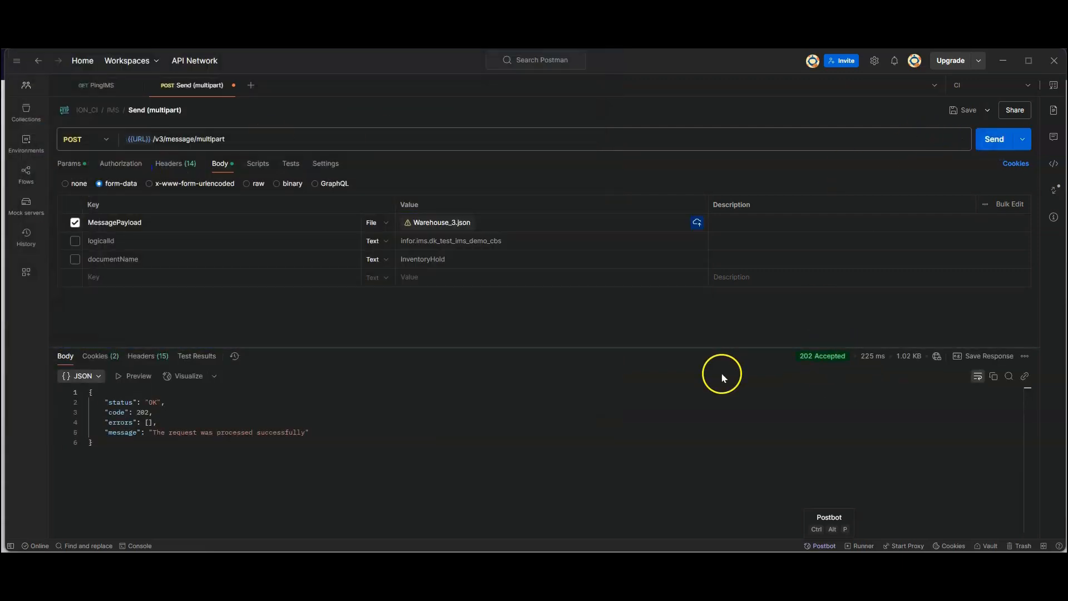
Switch to Confluent, close the message details and examine the keys, partitions and offsets of the messages in Demo_Topic
key(alt+Tab)
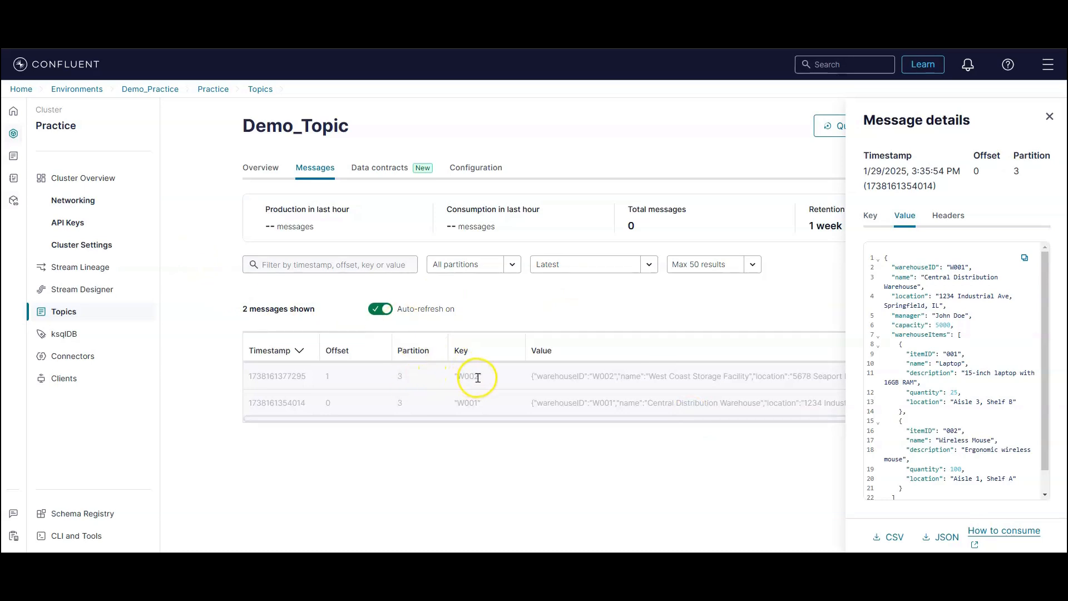
click(503, 303)
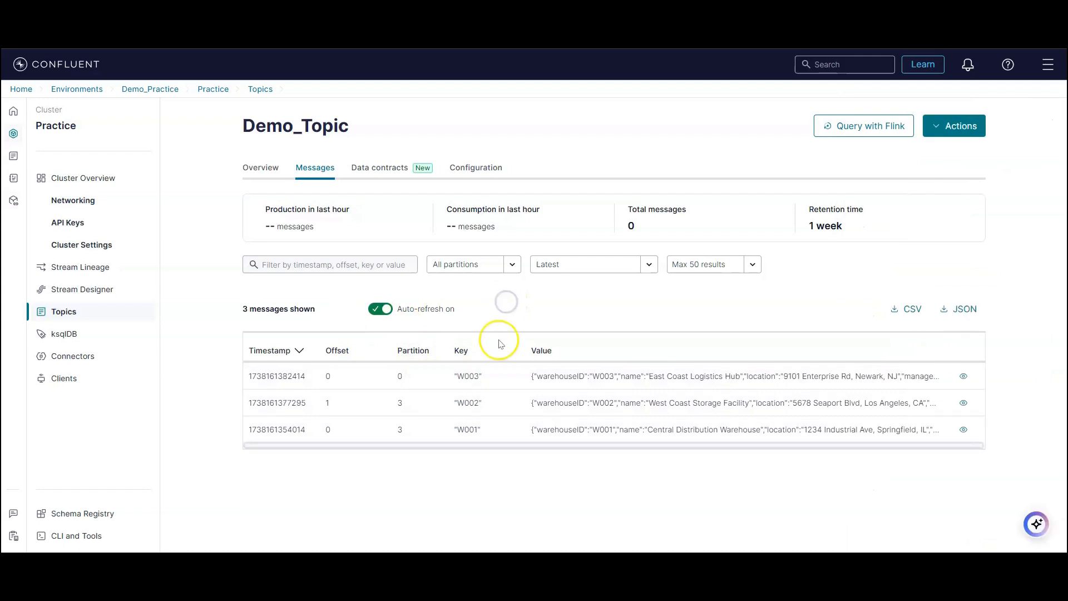
drag(478, 378, 479, 378)
click(479, 377)
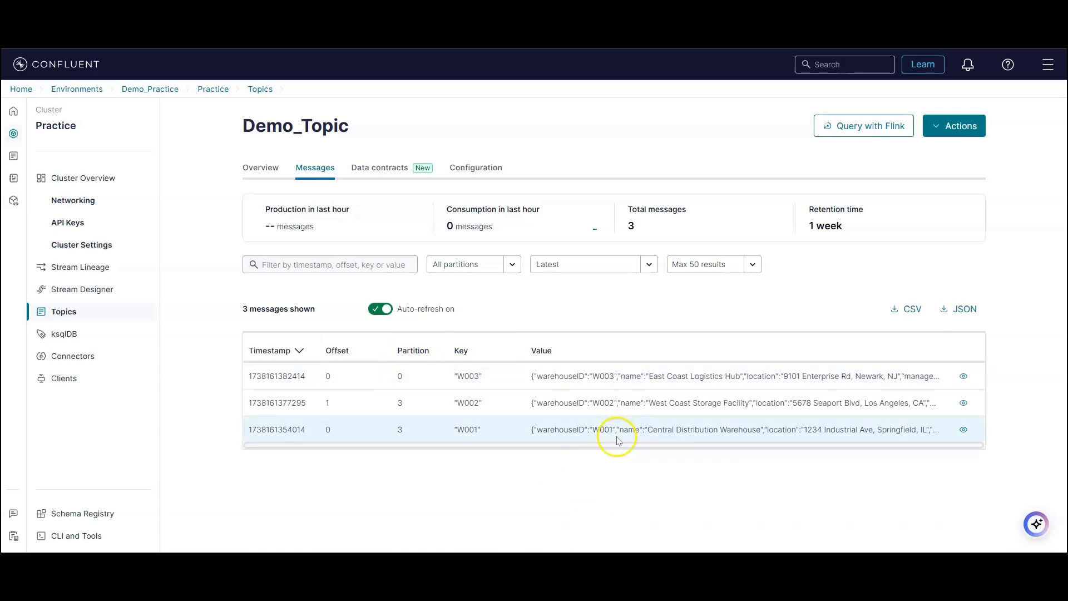
Switch to Postman and send the multipart request with Warehouse_3.json once more
key(alt+Tab)
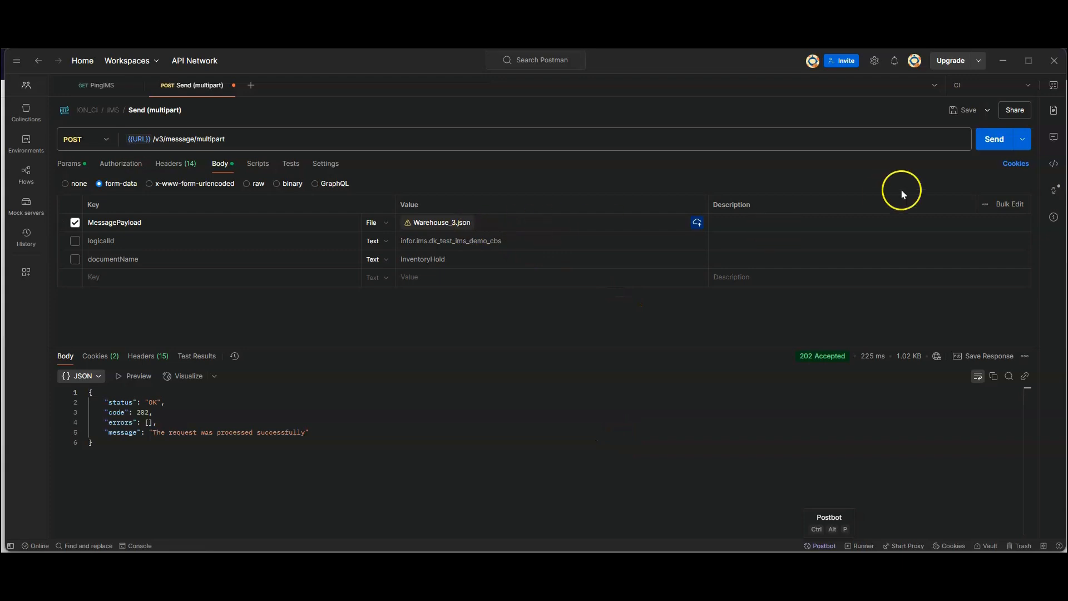
click(995, 142)
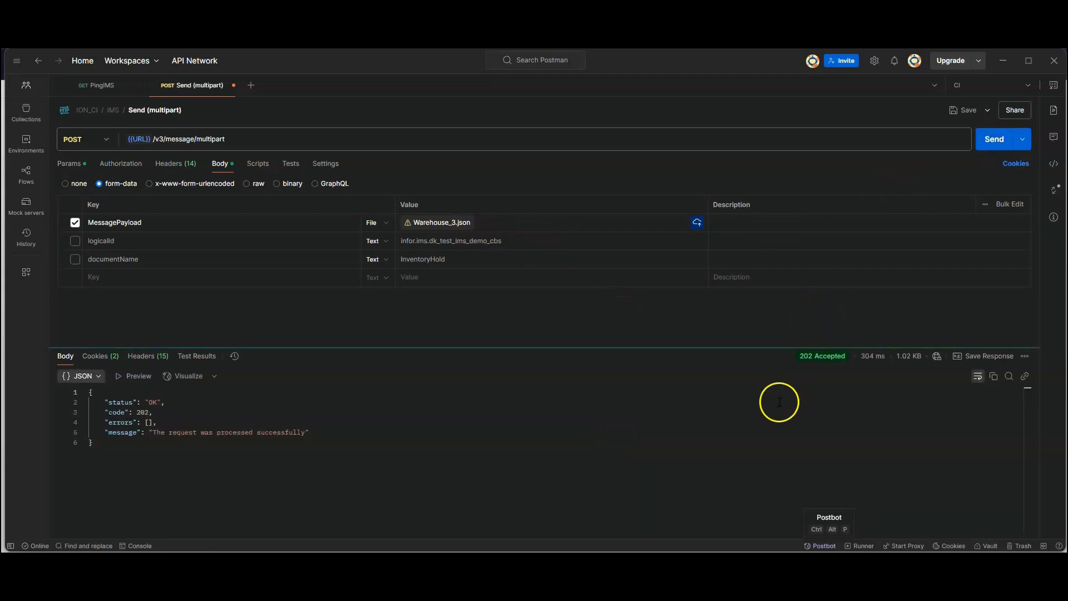
Switch to Confluent and examine the keys, offsets and partitions of the W003 messages in Demo_Topic
key(alt+Tab)
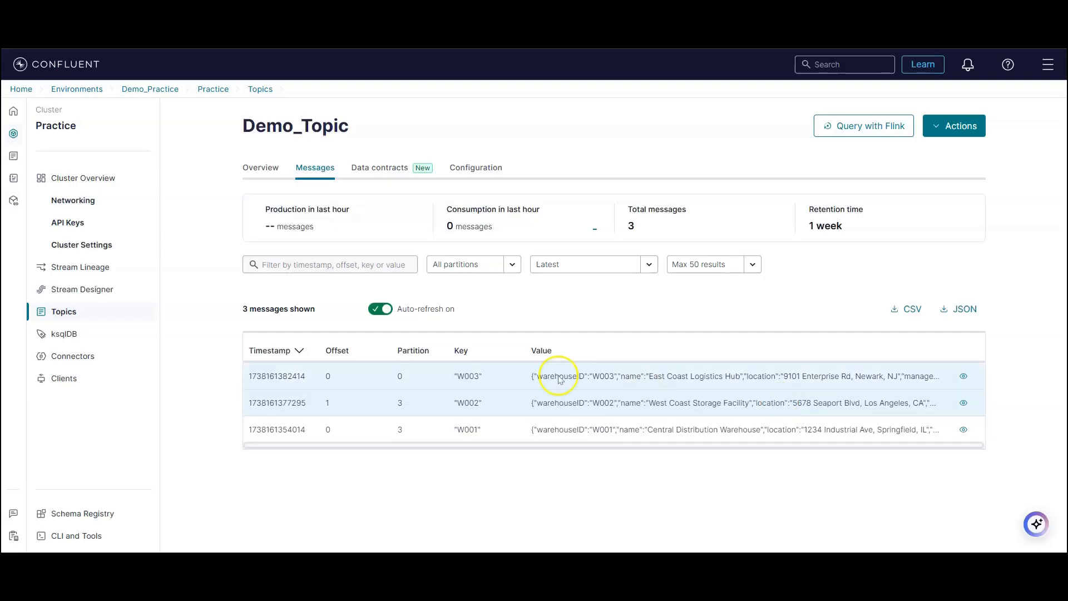
click(400, 377)
click(442, 372)
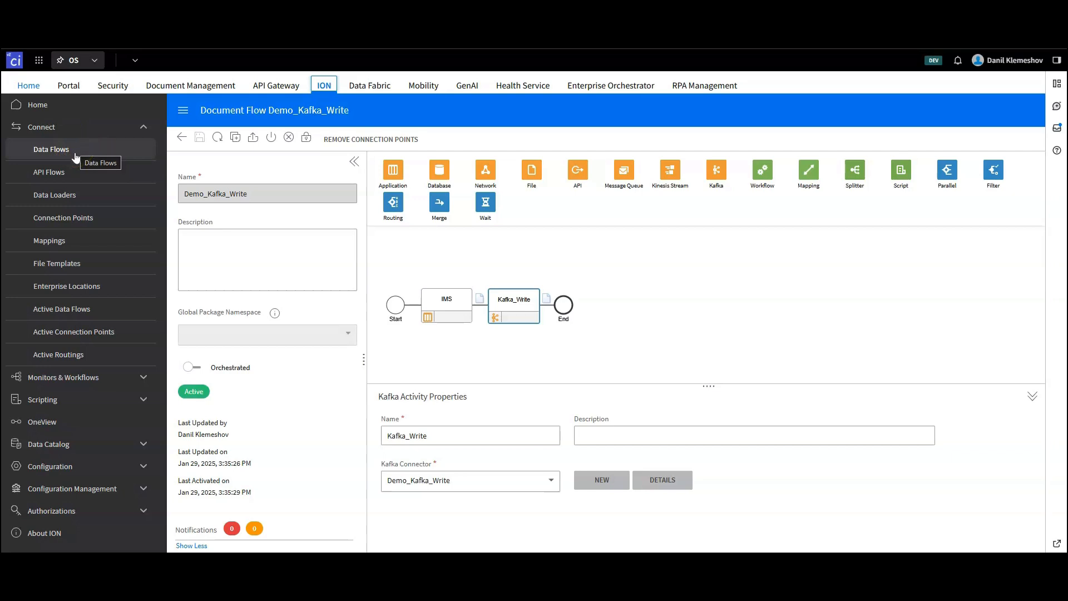
Switch to Infor ION and add a Kafka connection point named Demo_Kafka_Read
click(78, 212)
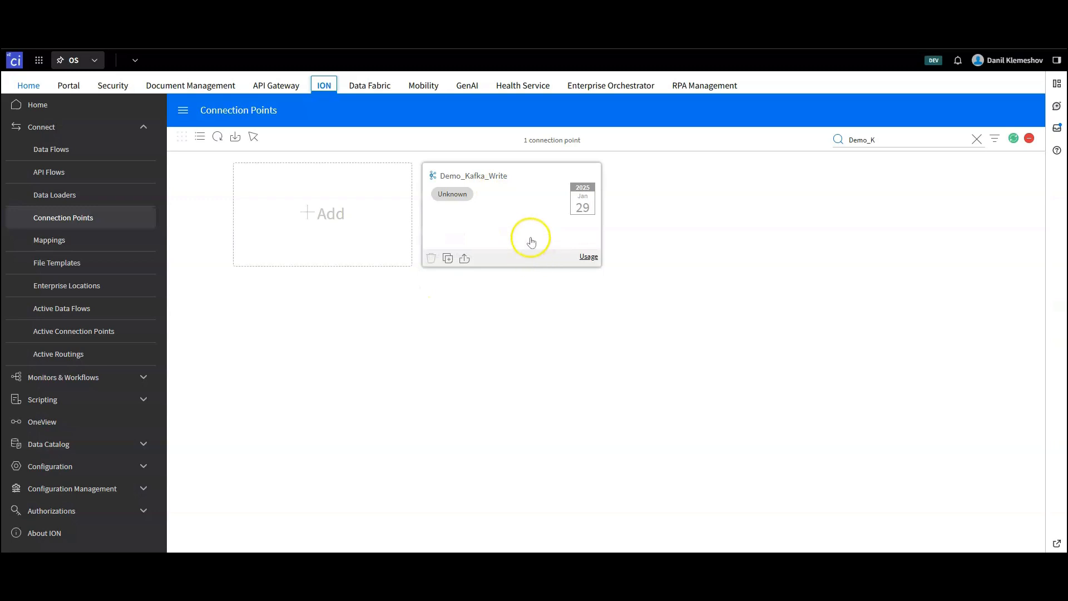
click(326, 229)
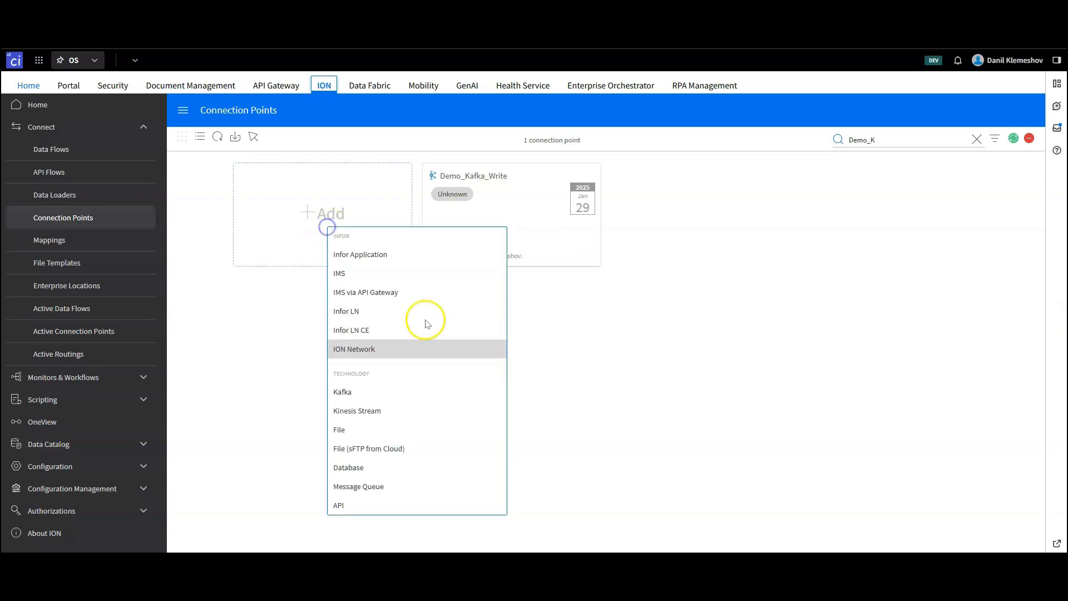
click(384, 393)
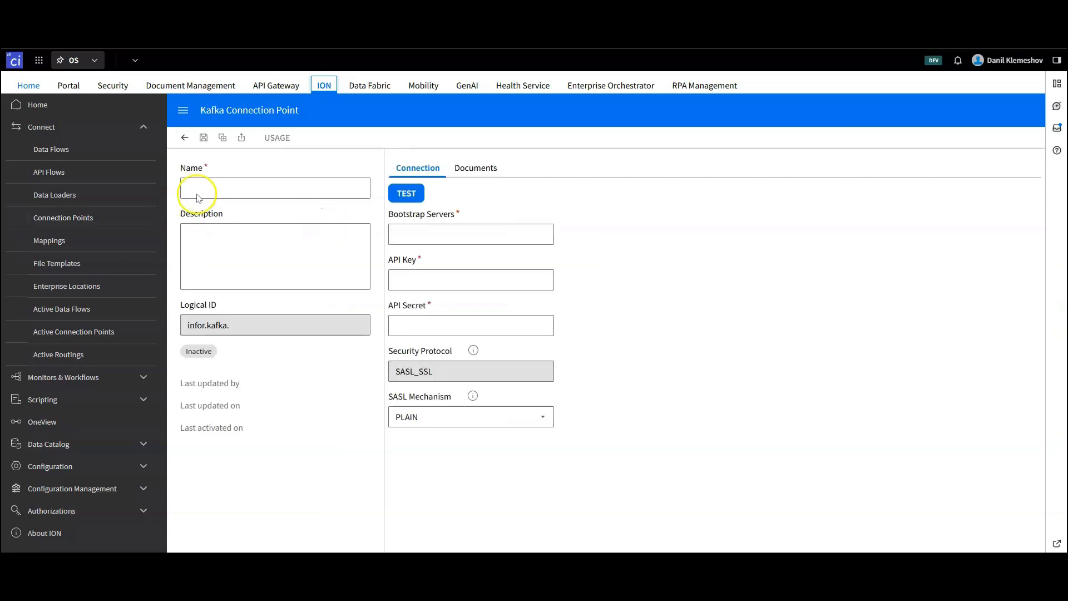
click(229, 195)
text(Demo_)
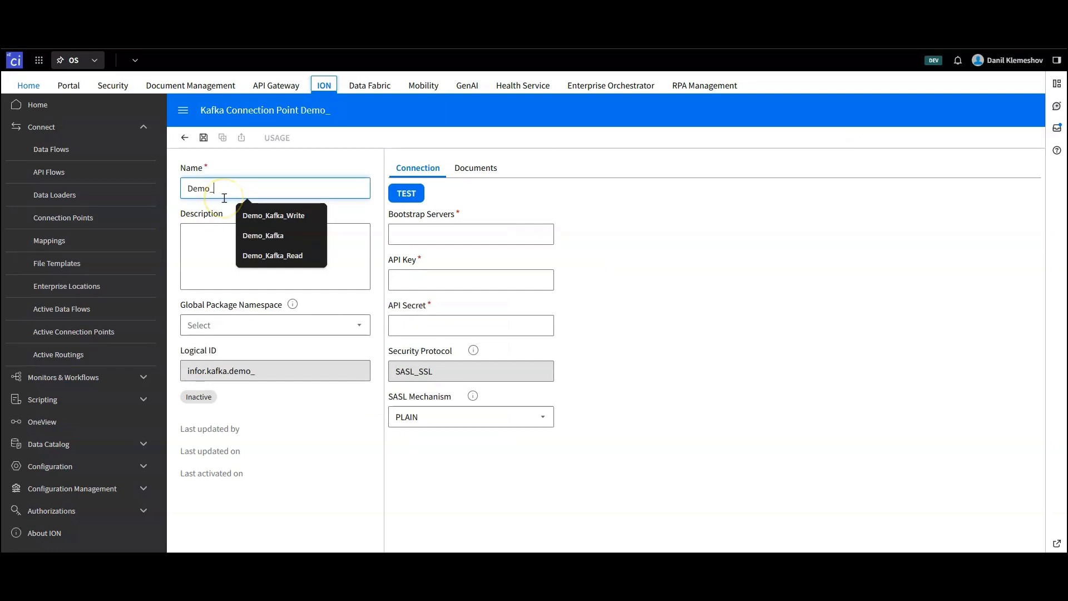
text(Kafka_)
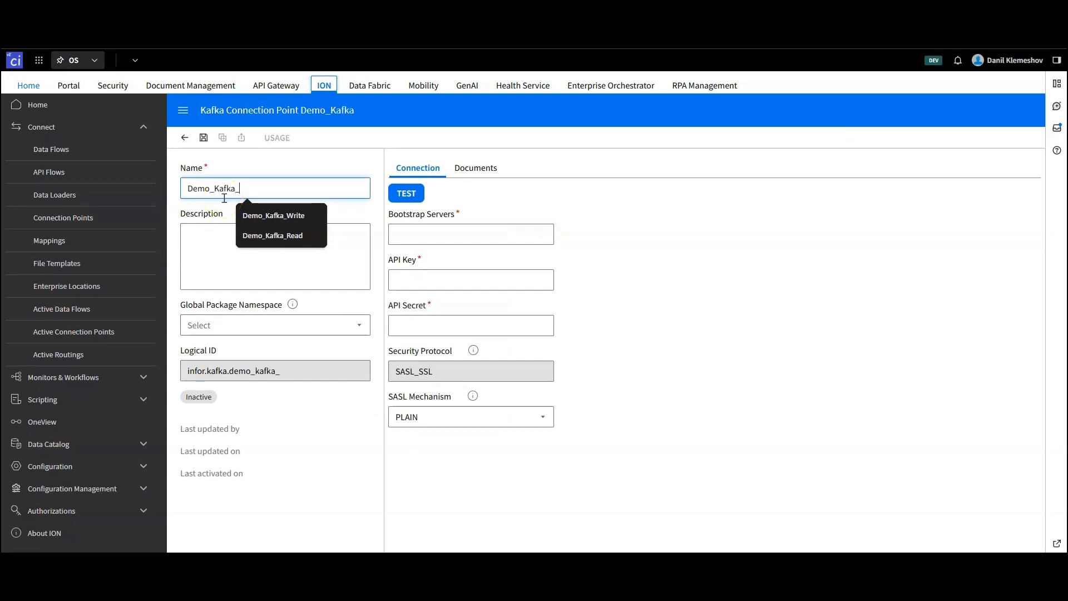
text(Read)
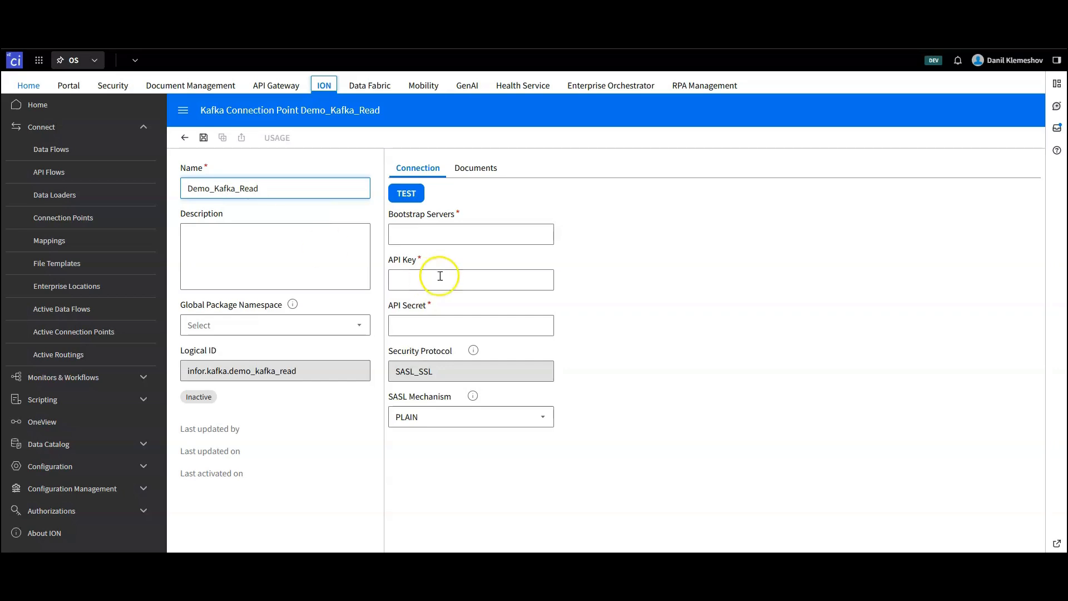
Add a Read scenario to the connection point's documents and select DK_Kafka_Warehouse as its document
click(486, 168)
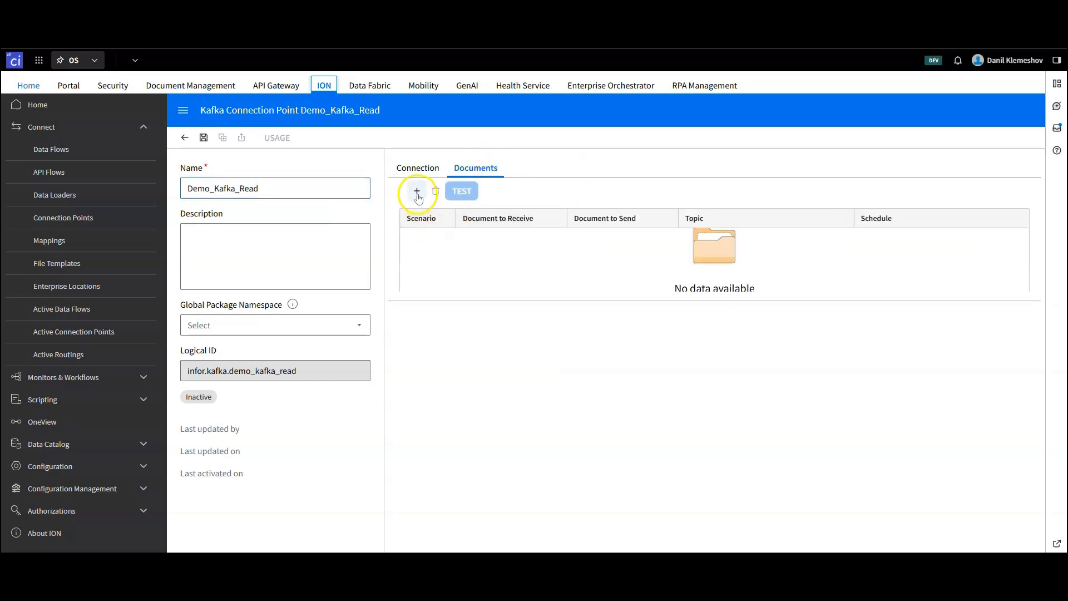
click(417, 193)
click(417, 354)
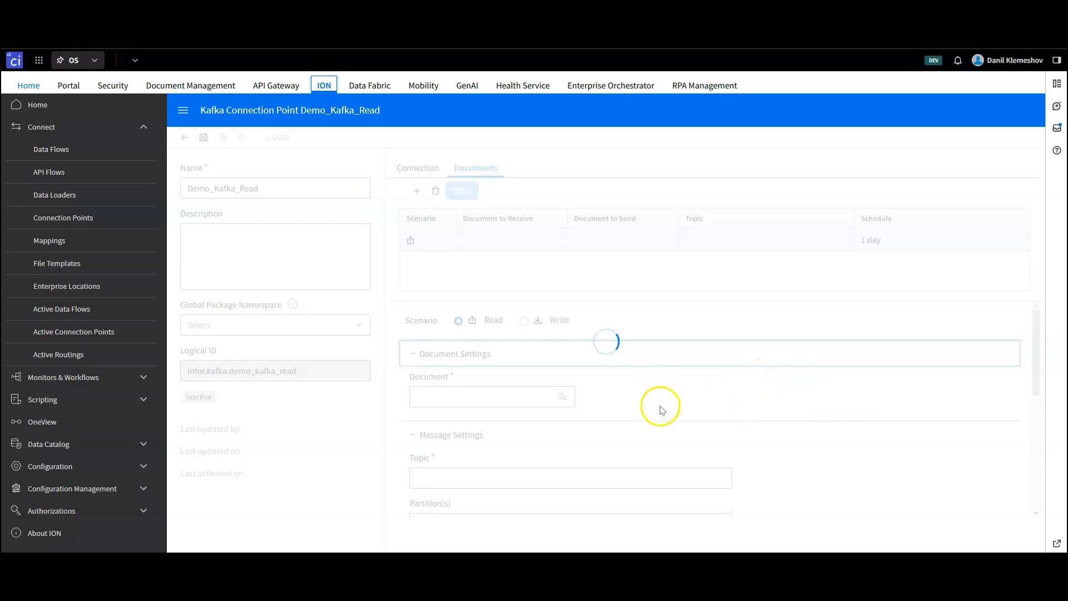
click(563, 397)
click(534, 257)
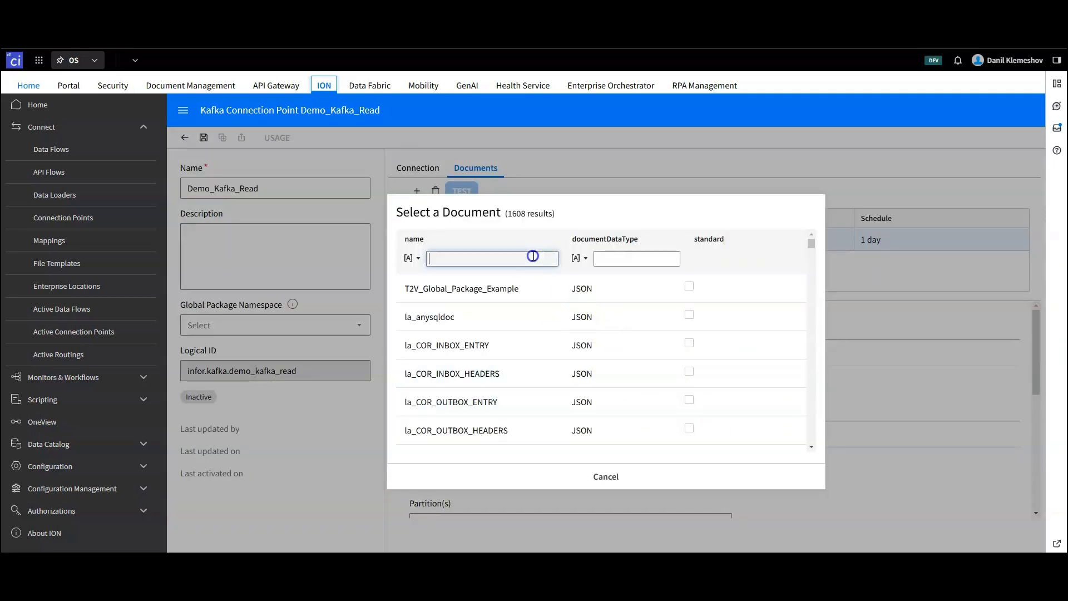
text(Kafka)
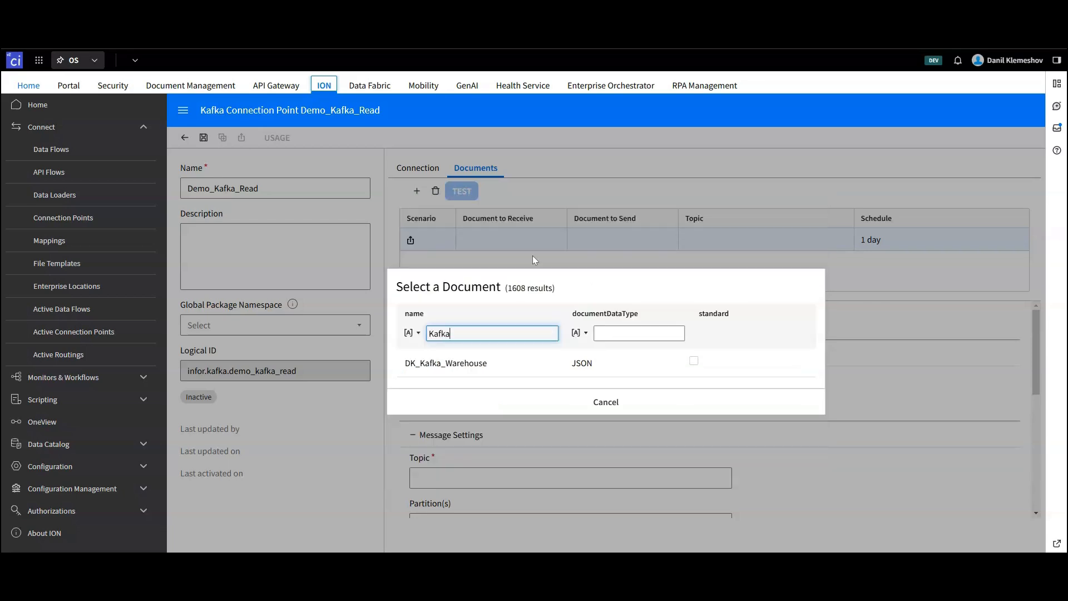
click(456, 364)
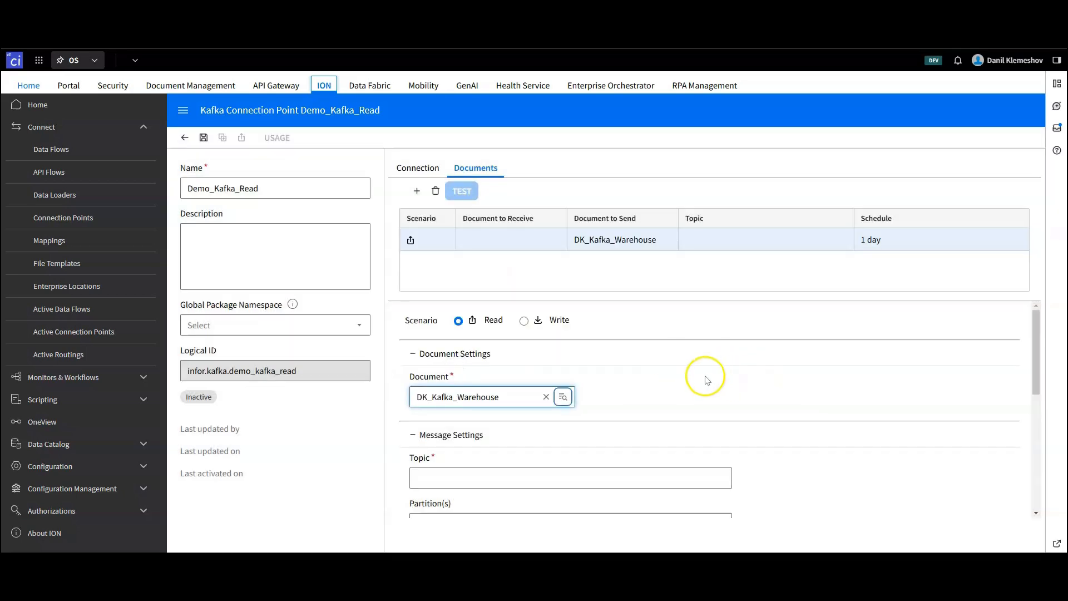
Copy the topic name Demo_Topic from Confluent and enter it as the Read scenario's topic in ION
scroll(706, 375, down, 1)
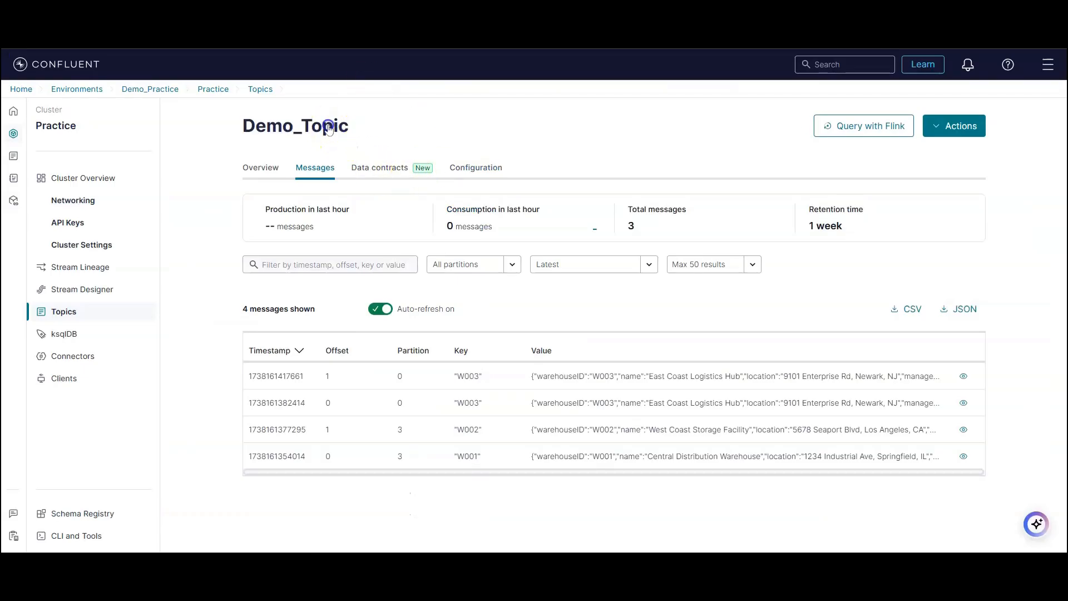
double_click(328, 129)
key(ctrl+c)
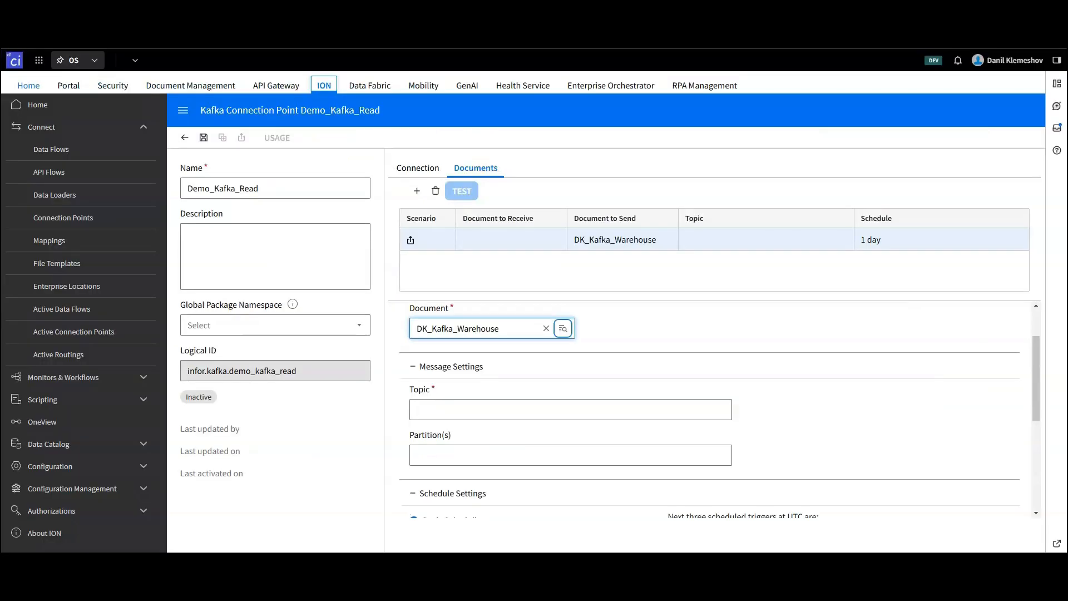
click(468, 413)
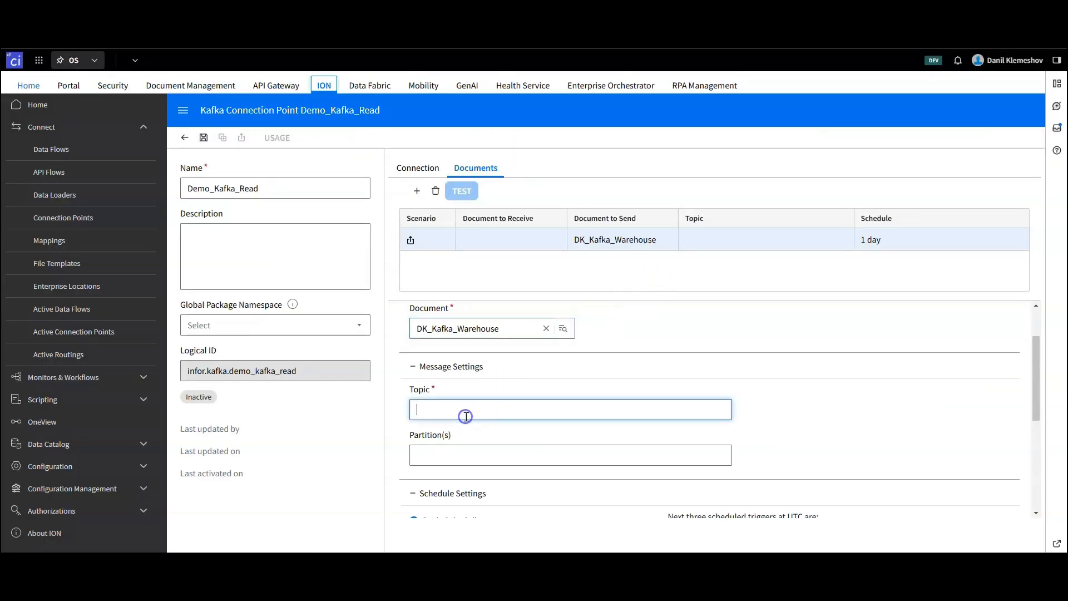
key(ctrl+v)
click(886, 452)
scroll(863, 431, down, 1)
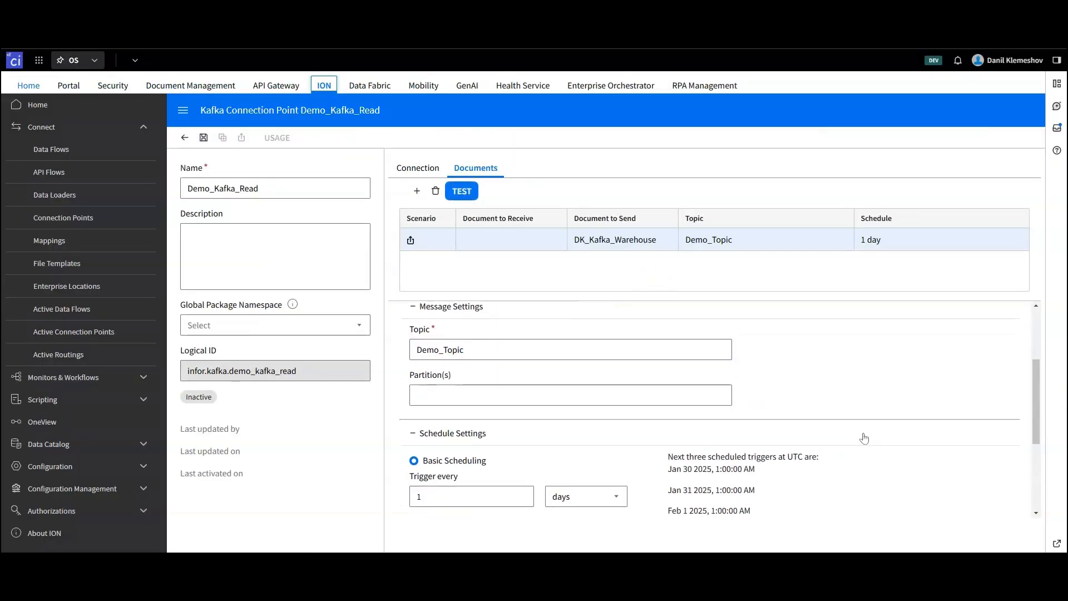
Leave the partitions empty, set the basic schedule to trigger every 1 minute and review the remaining scenario settings
click(439, 398)
click(438, 399)
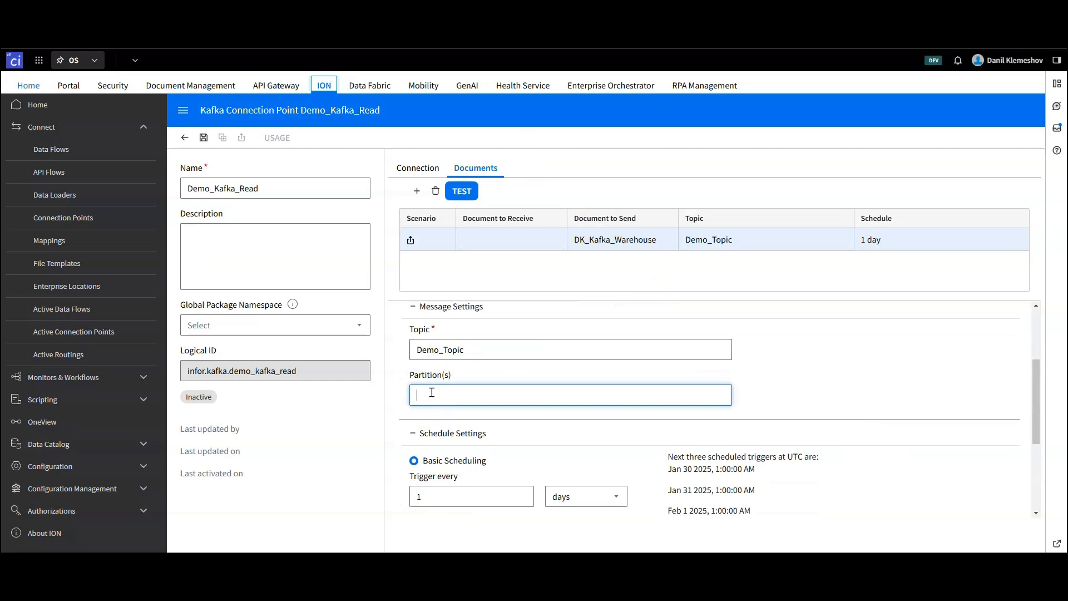
scroll(812, 406, down, 1)
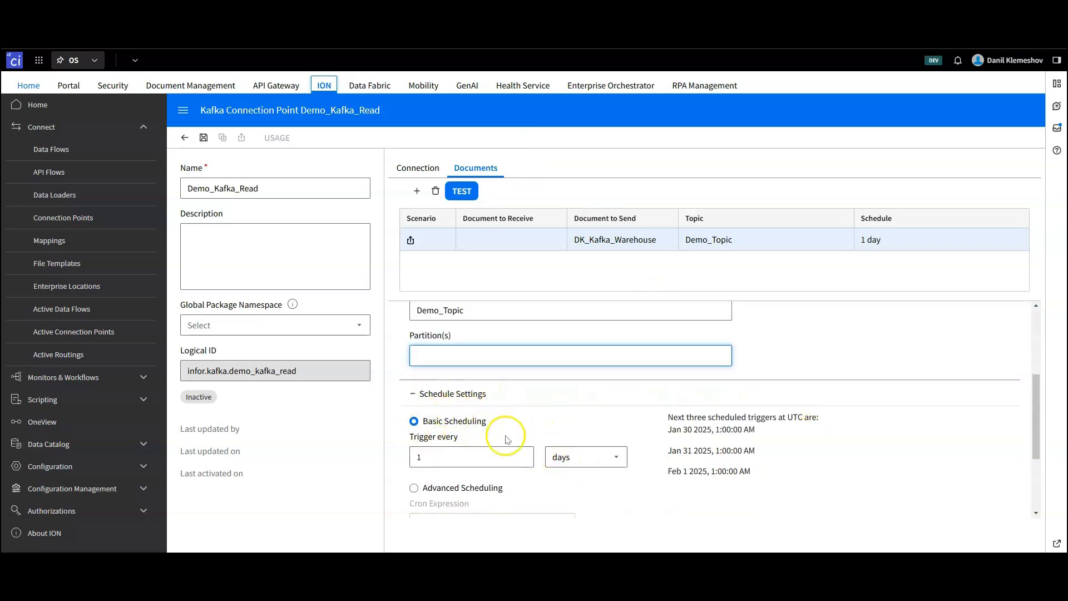
scroll(573, 475, down, 2)
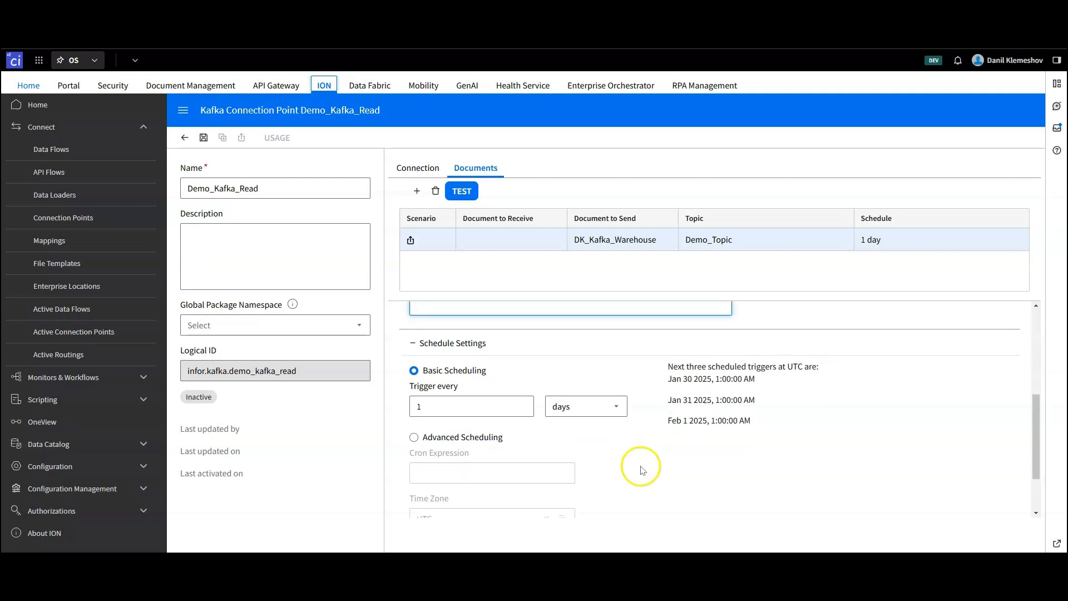
click(591, 406)
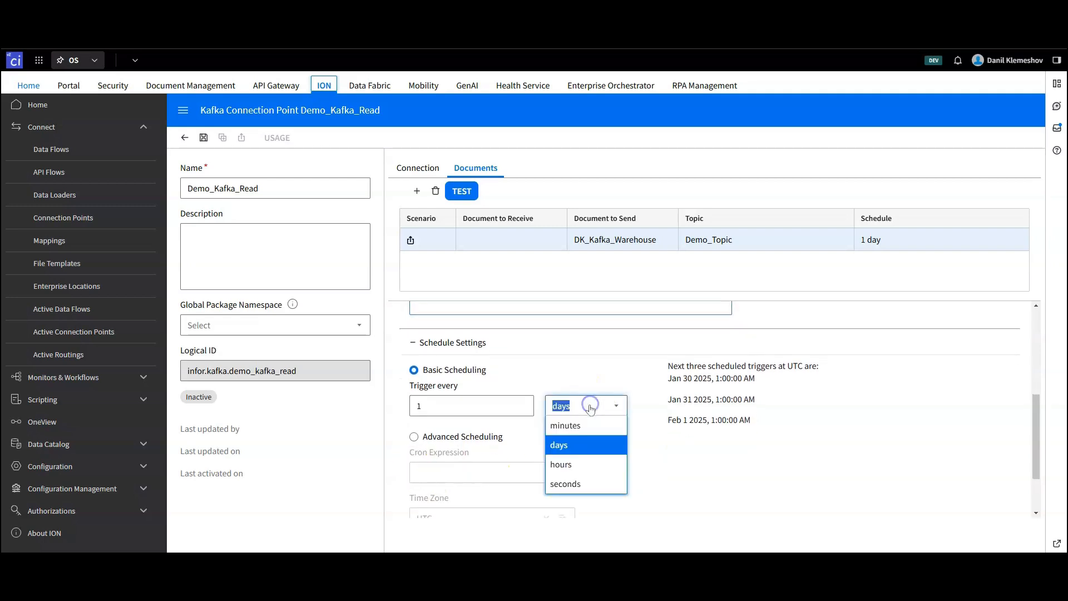
click(565, 426)
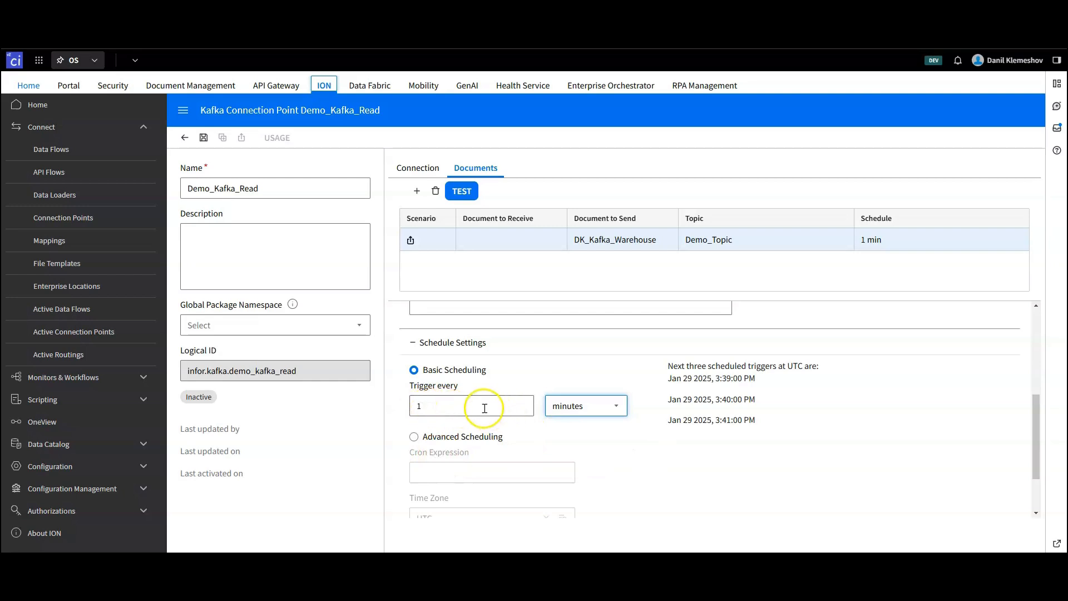
scroll(689, 446, down, 2)
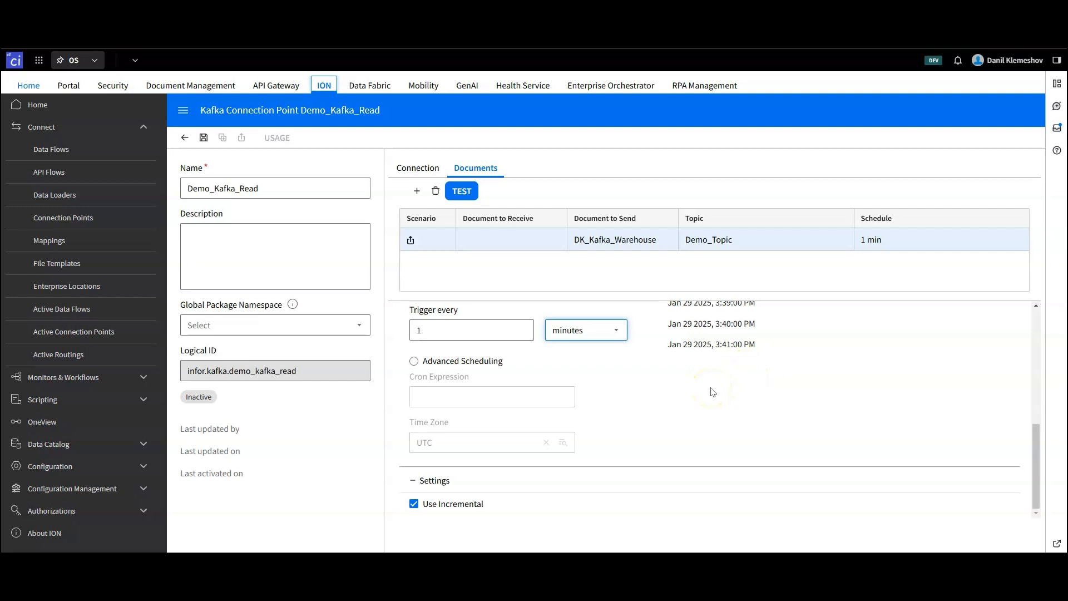
scroll(671, 396, up, 5)
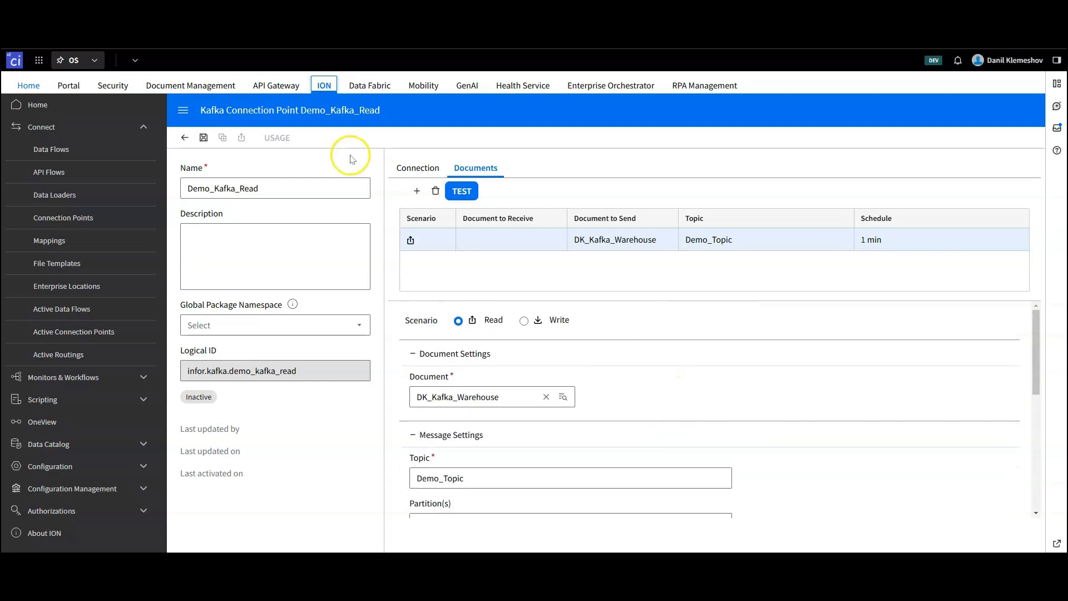
Set the connection's bootstrap servers to pkc-921jm.us-east-2.aws.confluent.cloud:9092, copied from the saved connection details
click(418, 168)
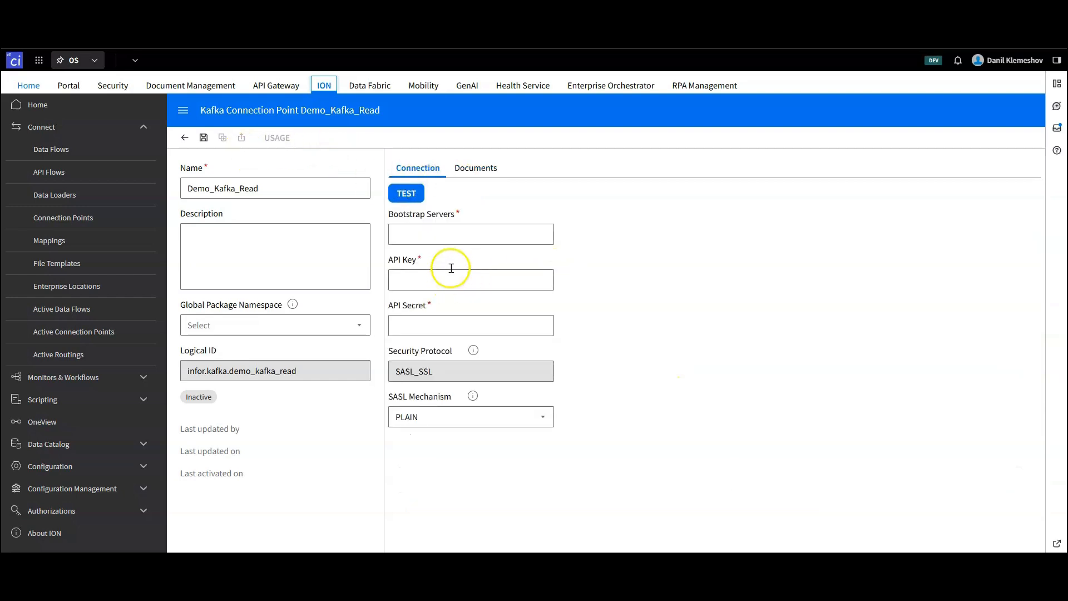
click(456, 234)
click(483, 564)
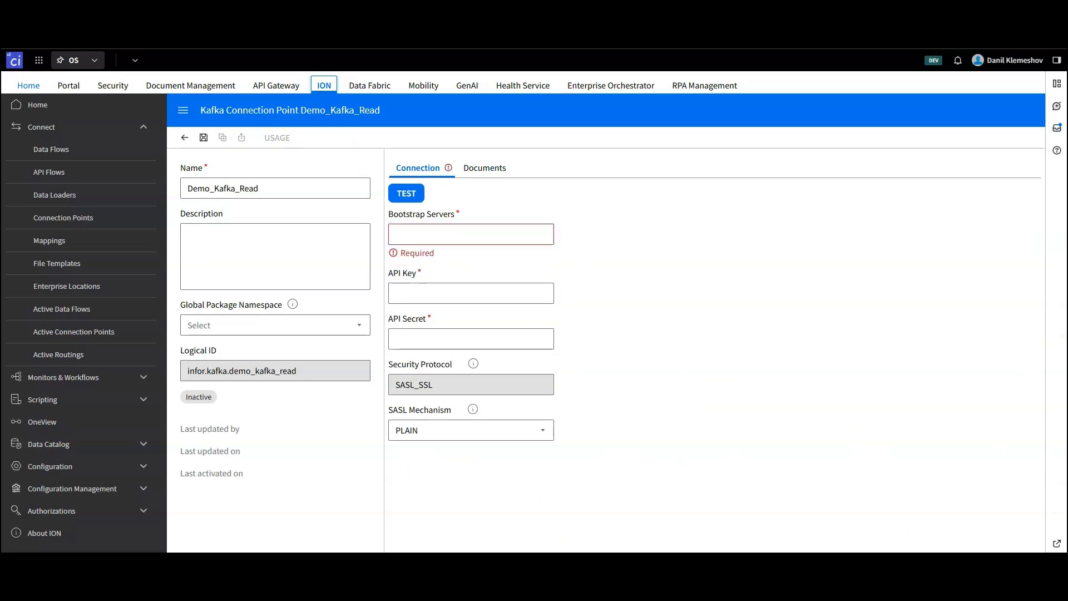
click(537, 233)
key(ctrl+v)
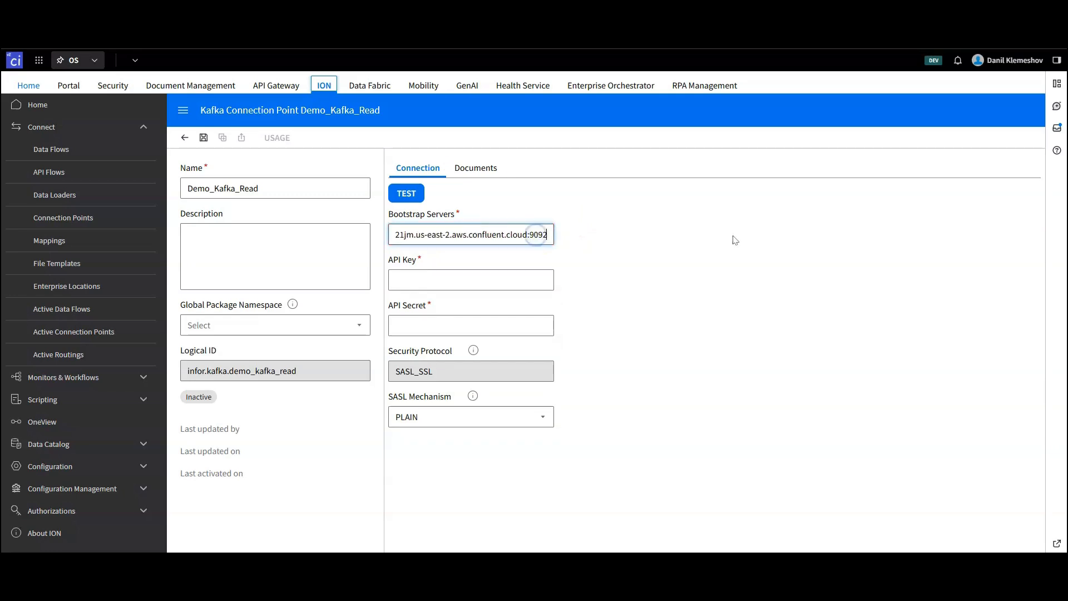
Copy the API key and API secret from their source and paste them into the Kafka connection settings
key(alt+Tab)
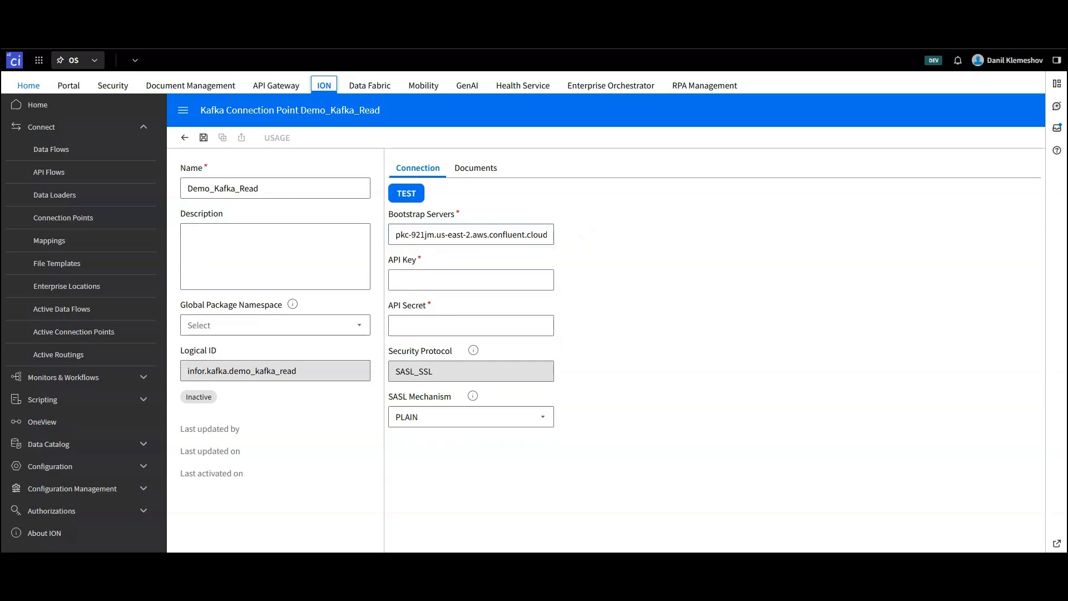
click(520, 281)
key(ctrl+v)
click(475, 324)
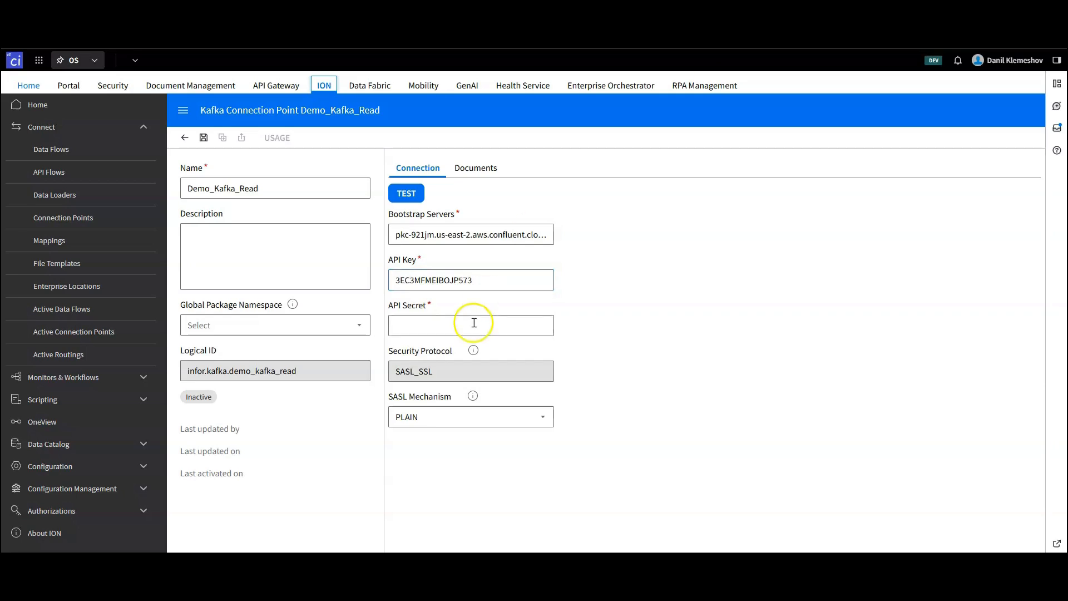
key(ctrl+v)
click(649, 282)
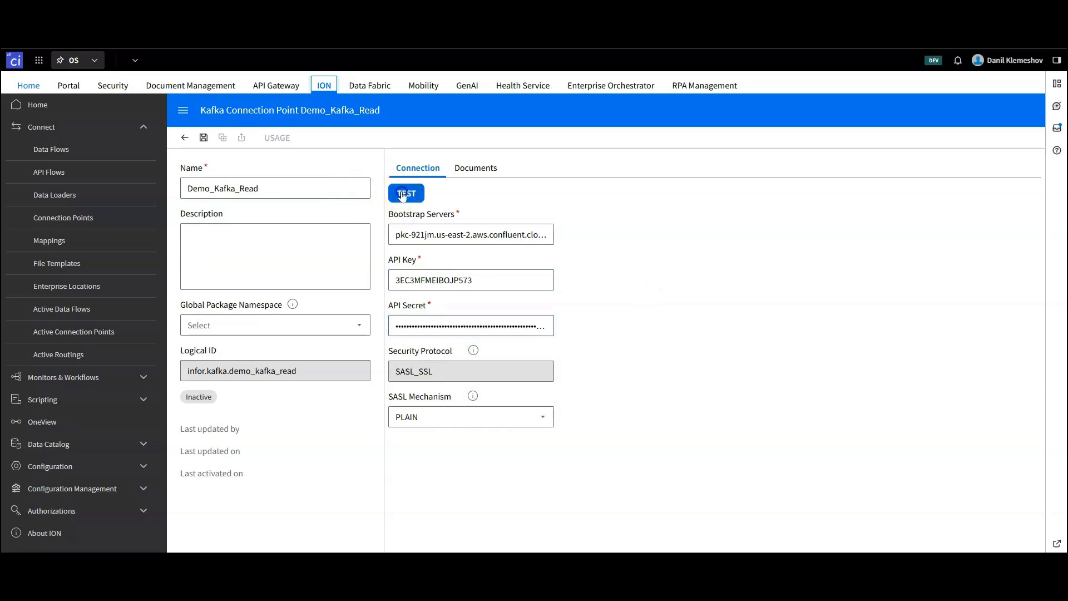
Test the Kafka connection, dismiss the test result and save the Demo_Kafka_Read connection point
click(406, 194)
click(607, 369)
click(203, 137)
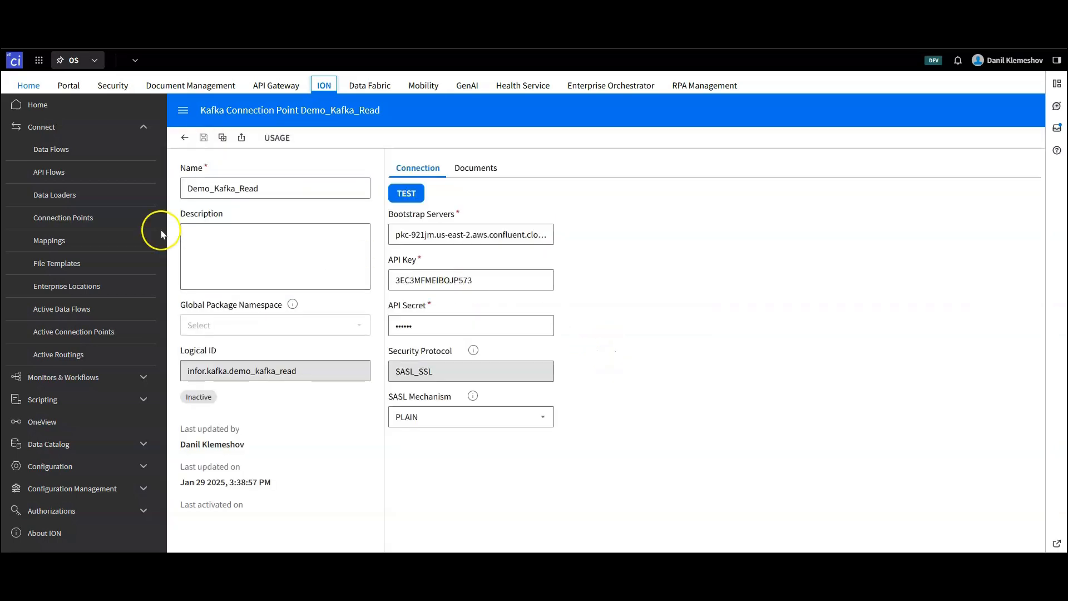
Add a new document flow in Data Flows and name it Demo_Kafka_Read
click(73, 152)
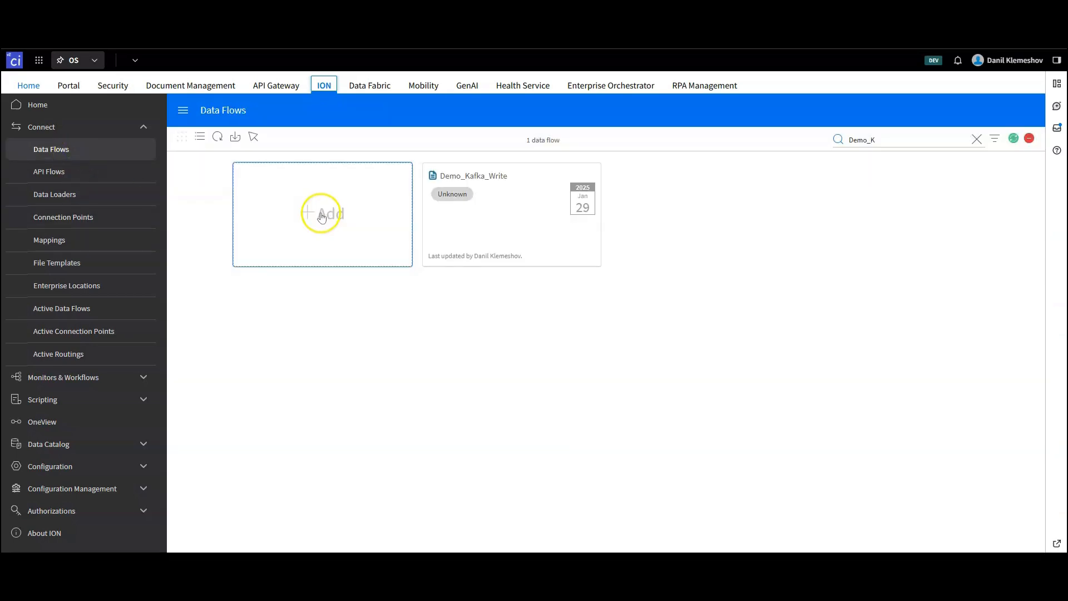
click(311, 212)
click(351, 219)
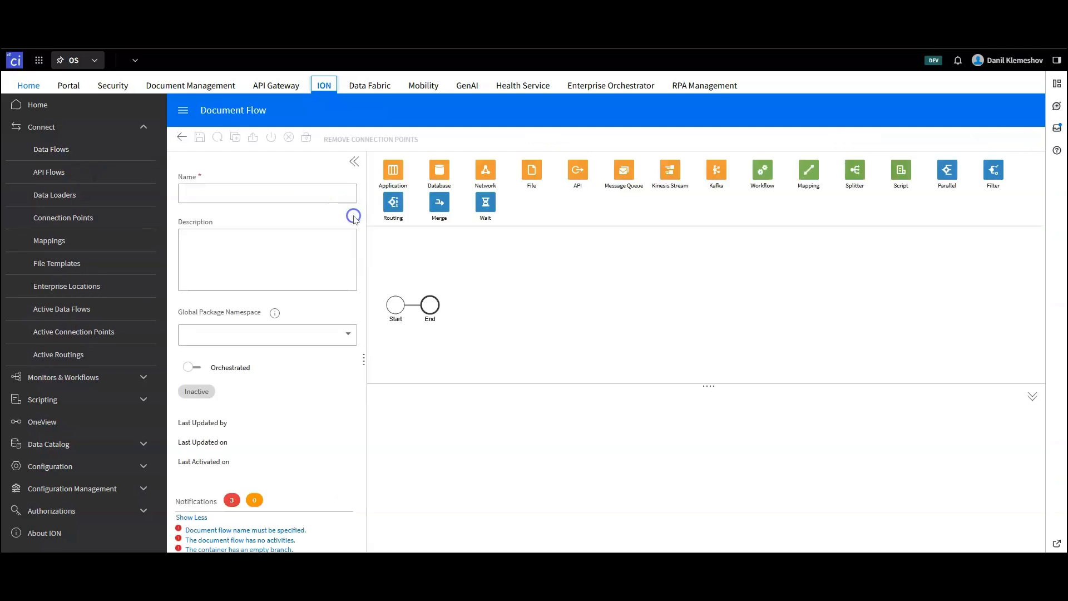
click(329, 195)
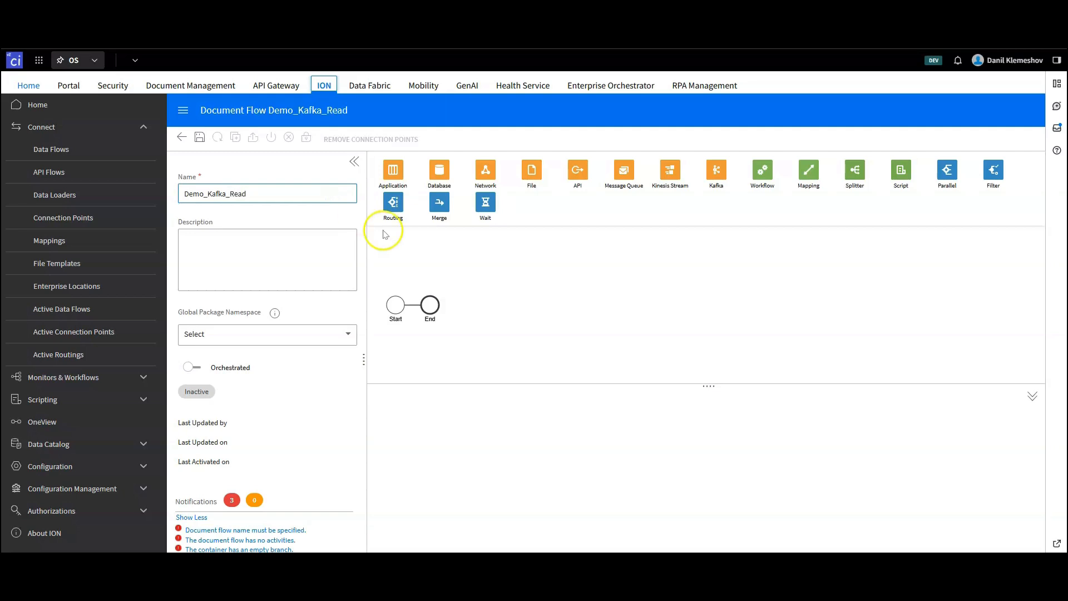
click(570, 295)
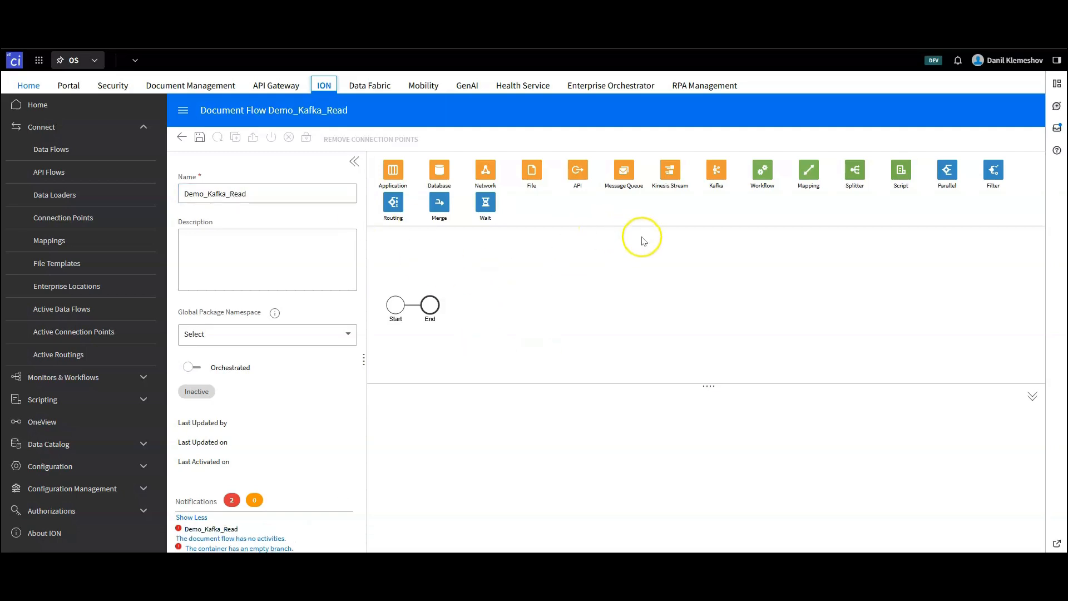
Add a Kafka activity named Kafka_Read between Start and End, using the Demo_Kafka_Read connector
drag(718, 171, 414, 305)
click(483, 433)
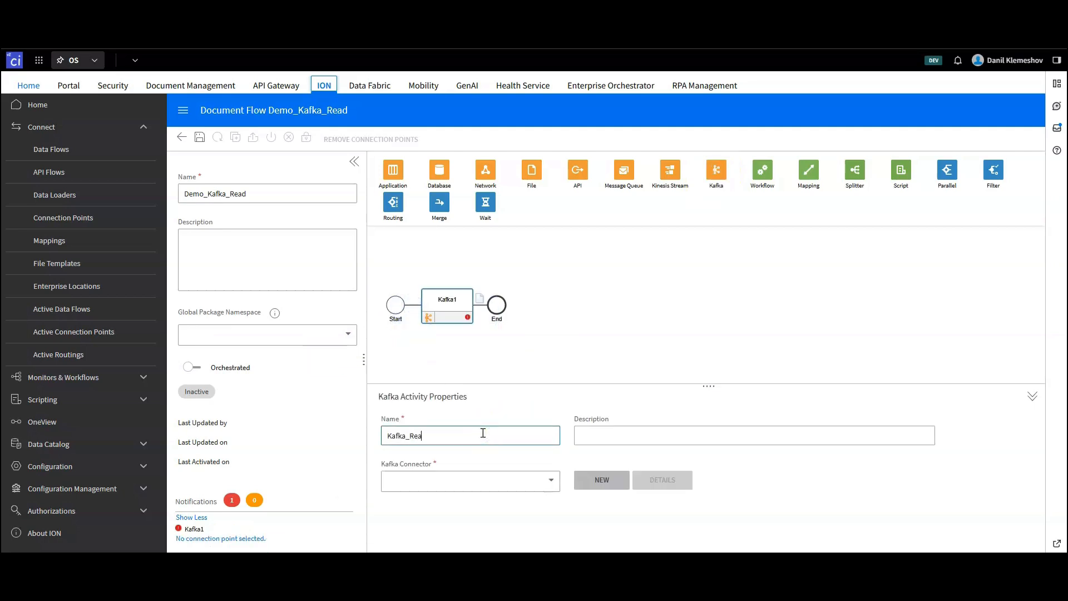
text(Kafka_Read)
click(483, 480)
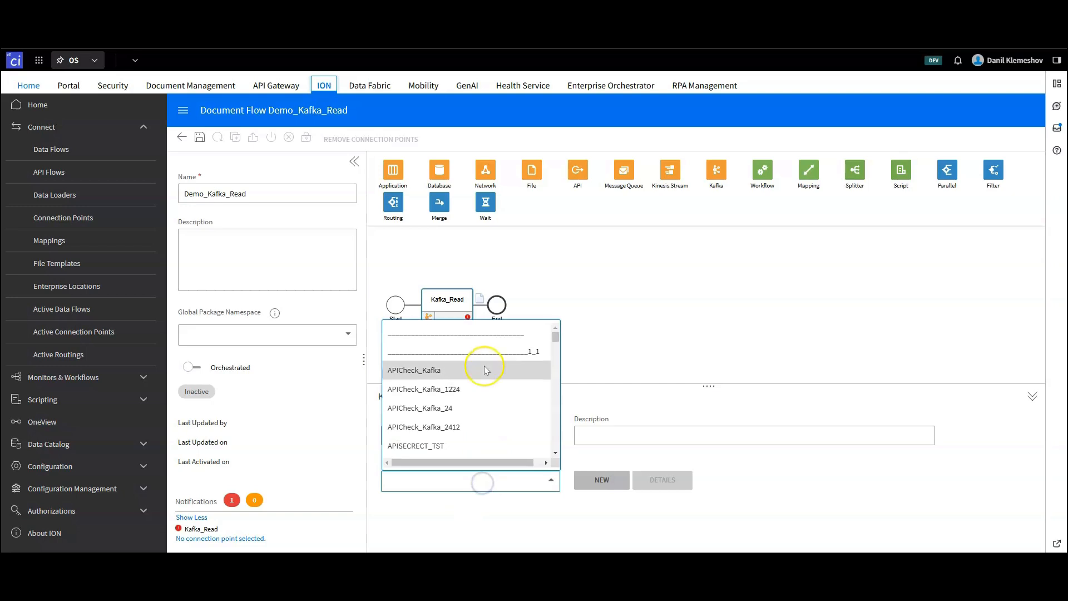
scroll(486, 370, down, 5)
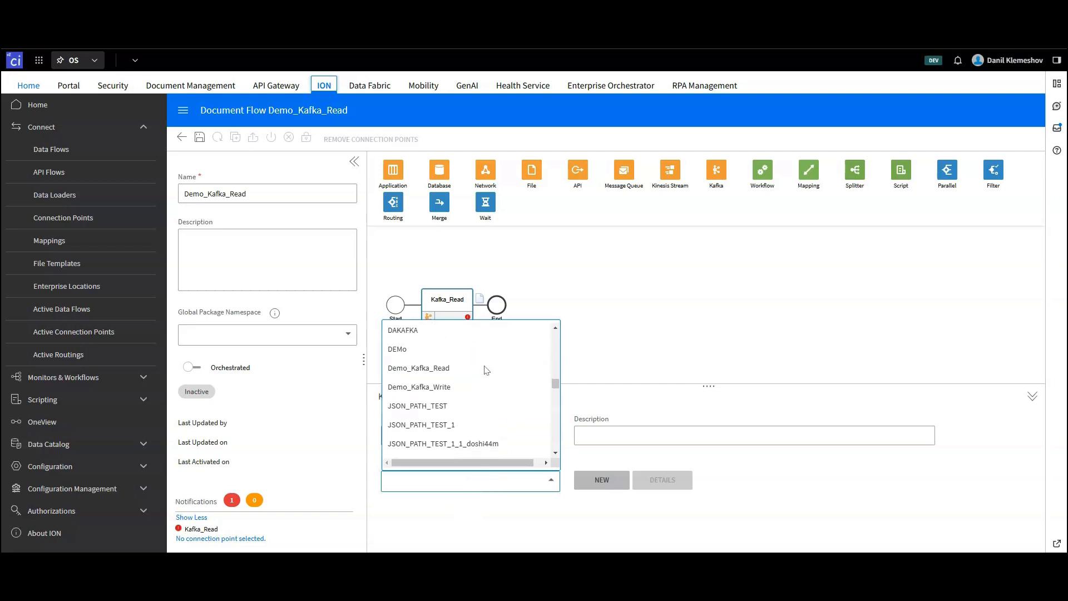
click(467, 363)
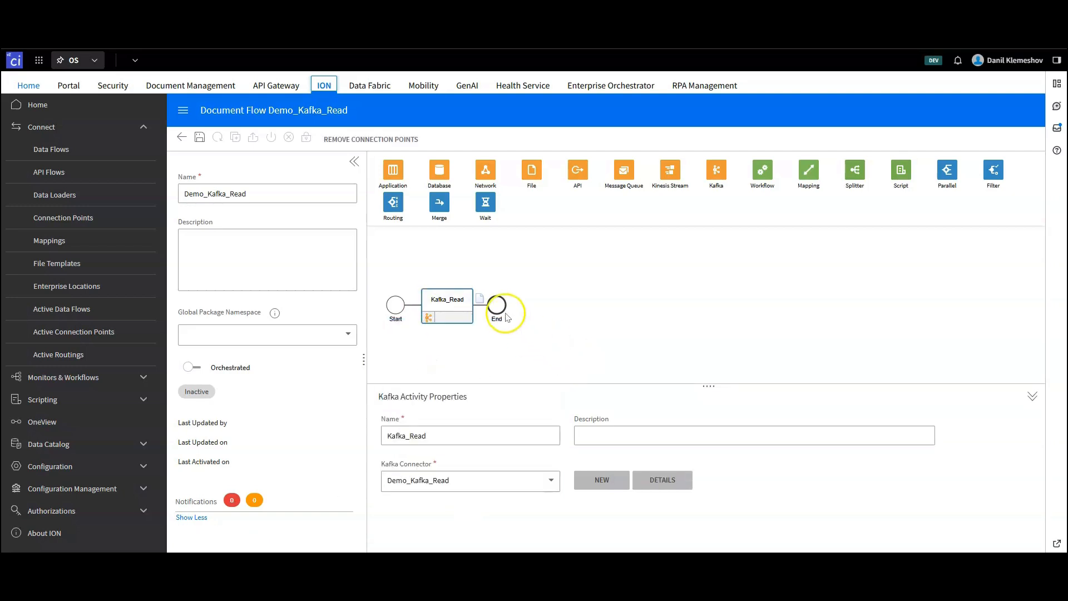
Add the DK_Kafka_Warehouse document to the flow between Kafka_Read and End
click(482, 306)
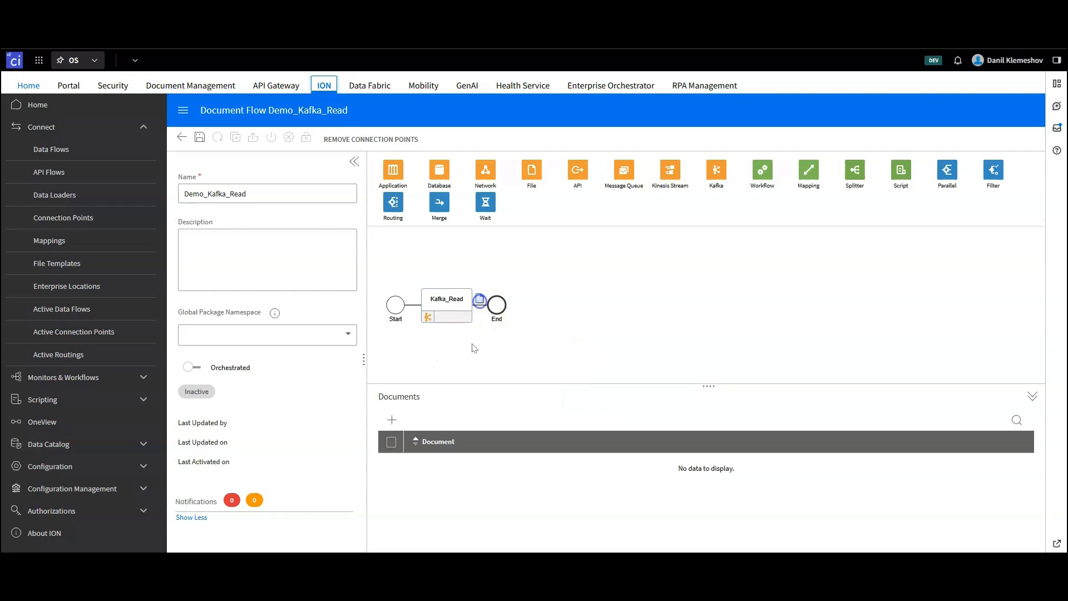
click(392, 420)
click(508, 316)
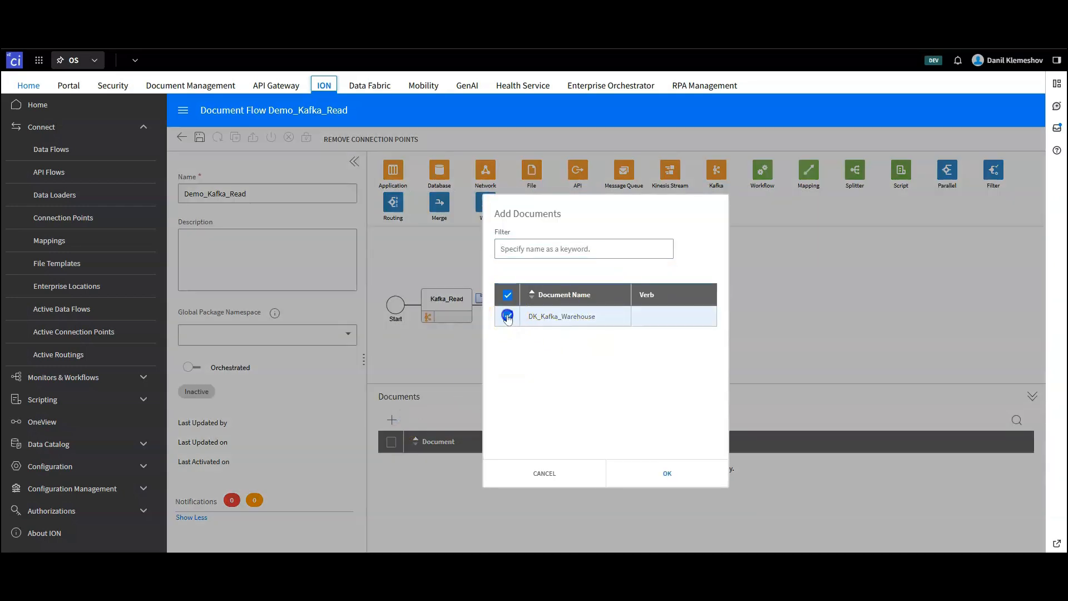
click(697, 471)
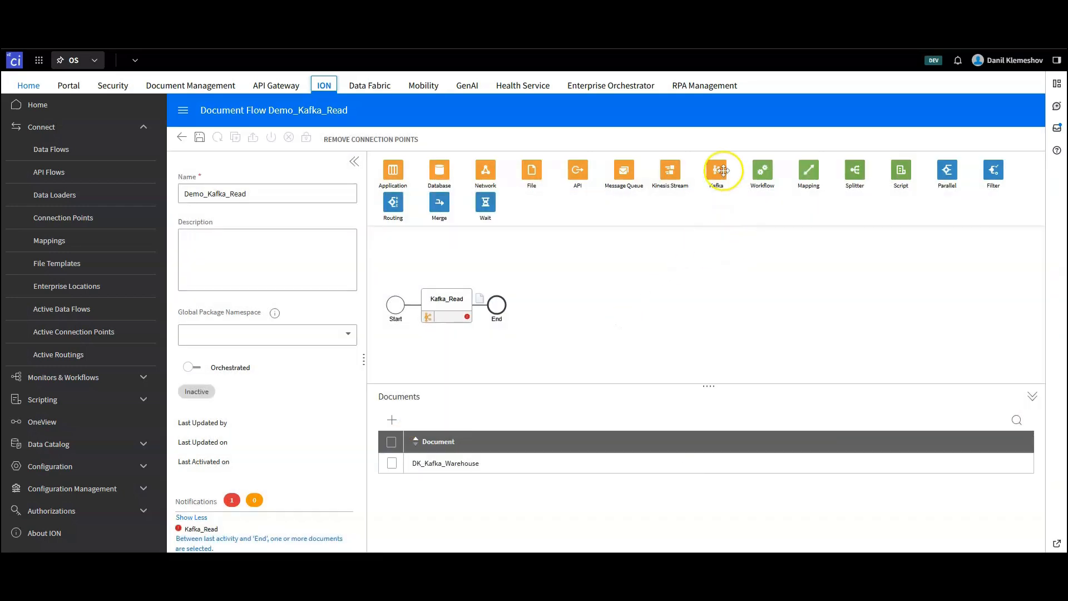
Add a File activity named sFTP after Kafka_Read and assign it the DK_Cloud_SFTP connector
drag(531, 169, 482, 308)
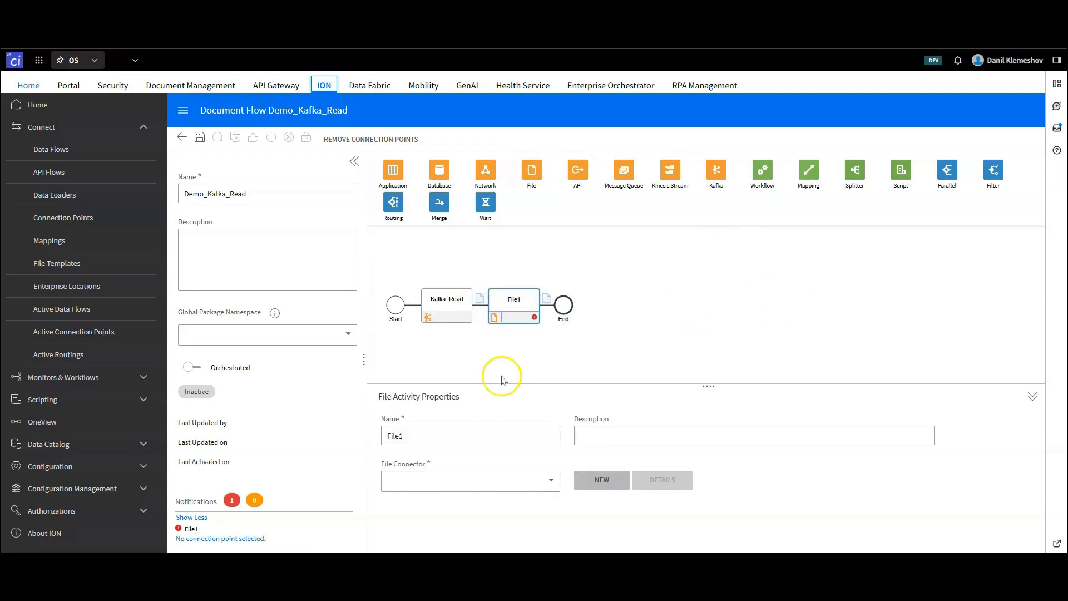
double_click(417, 443)
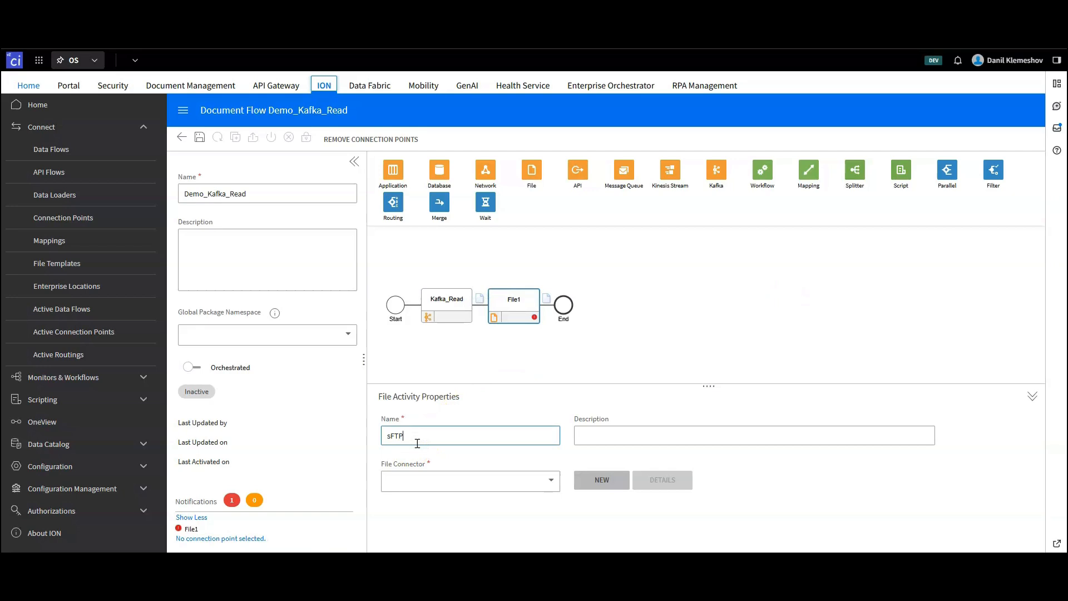
click(461, 488)
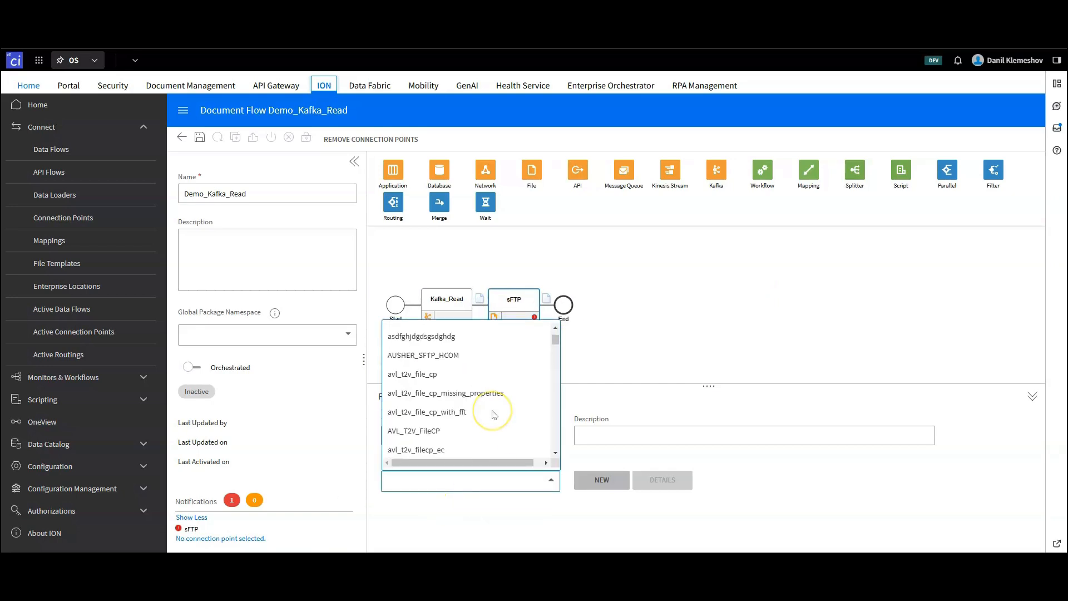
scroll(492, 414, down, 10)
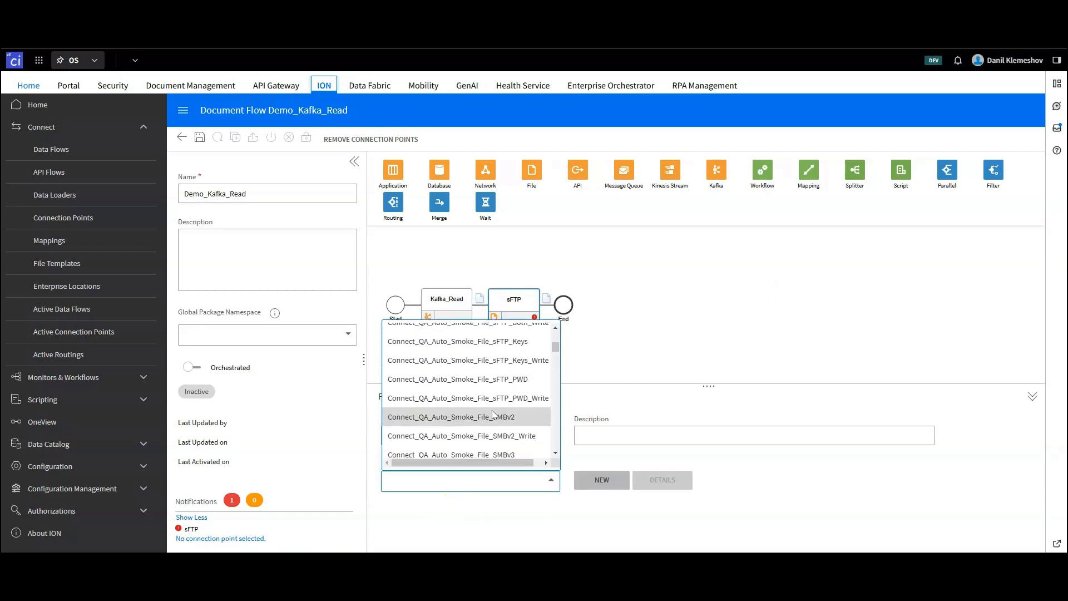
scroll(493, 414, down, 10)
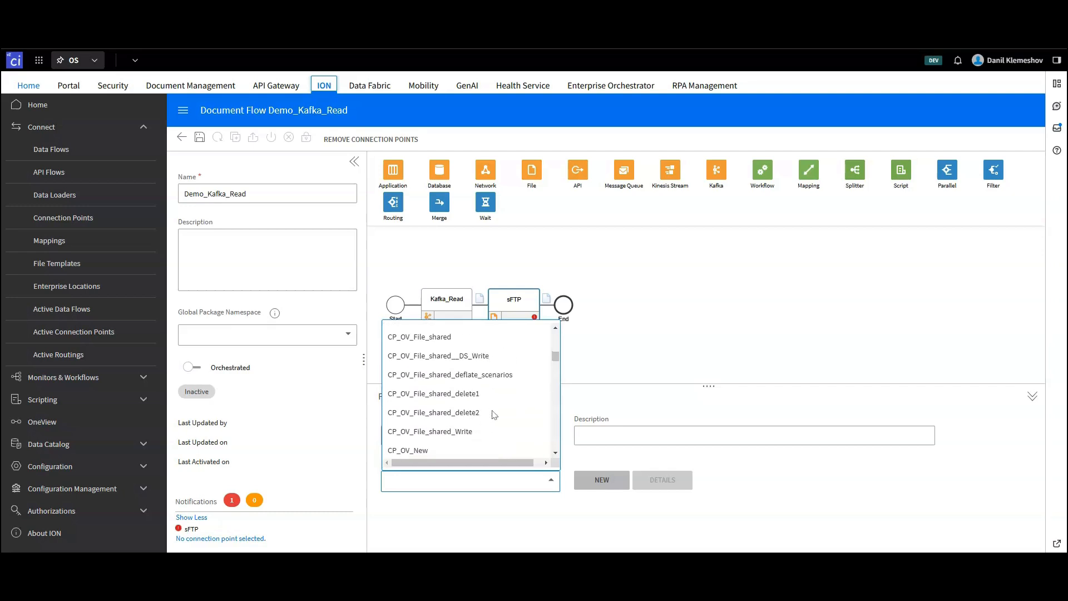
scroll(493, 414, down, 8)
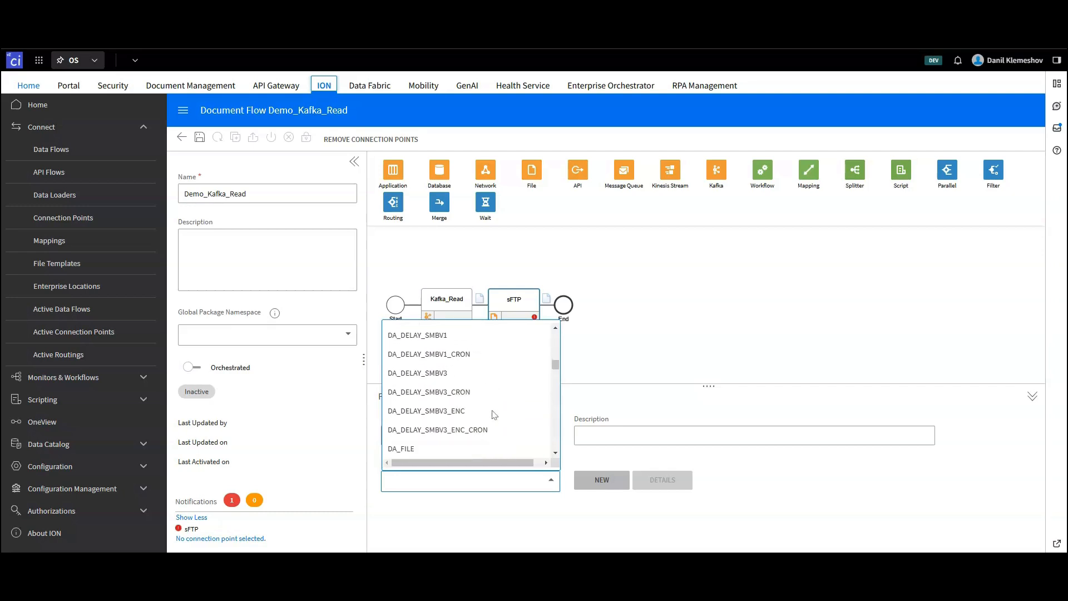
scroll(493, 415, down, 8)
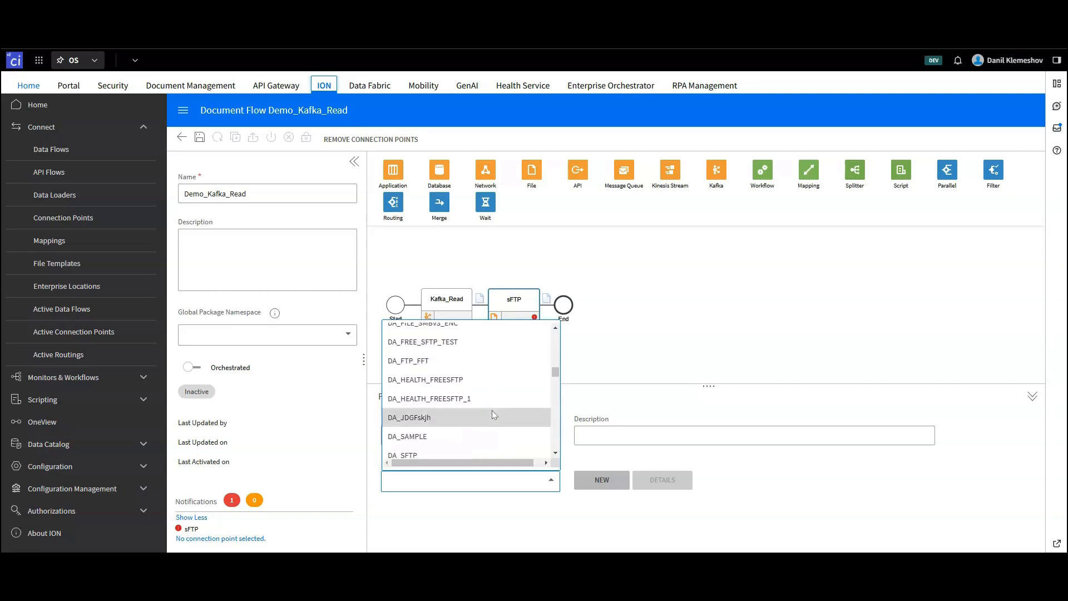
scroll(492, 415, down, 8)
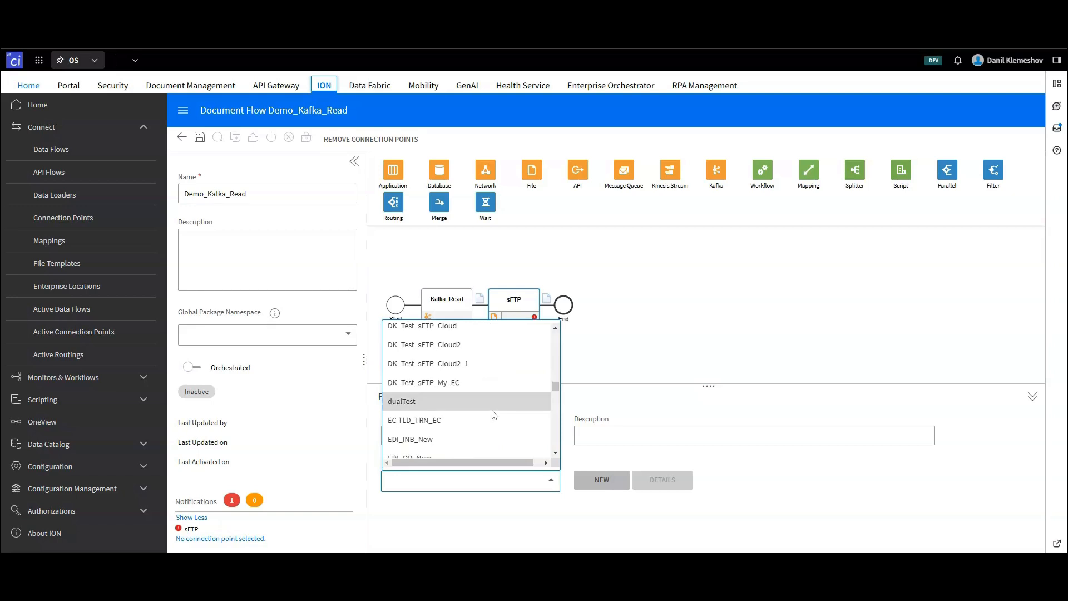
scroll(491, 412, up, 5)
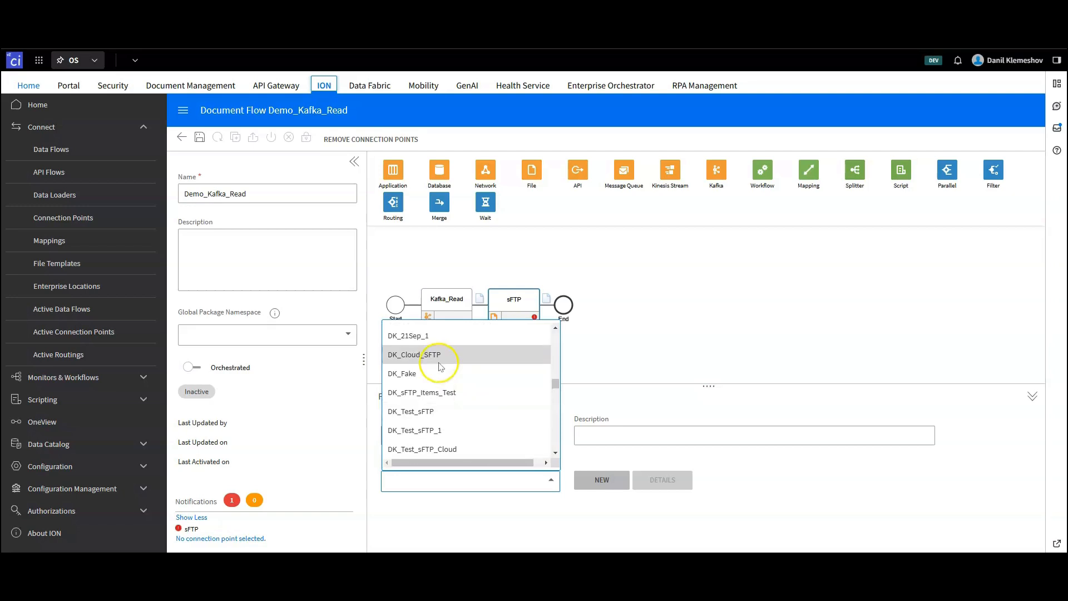
click(440, 348)
Save and activate the Demo_Kafka_Read document flow
click(199, 137)
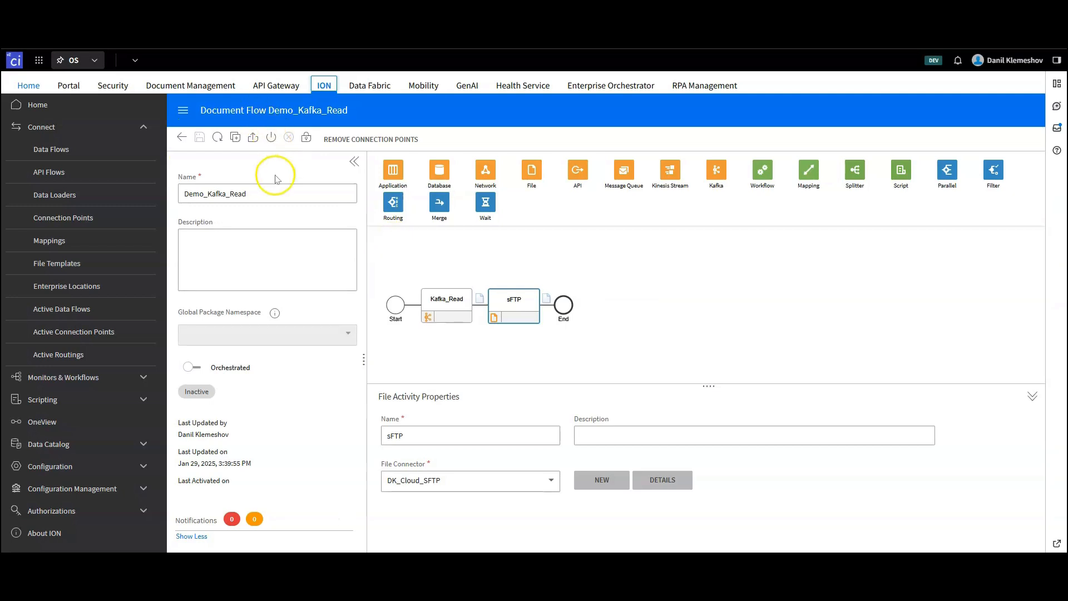
click(271, 139)
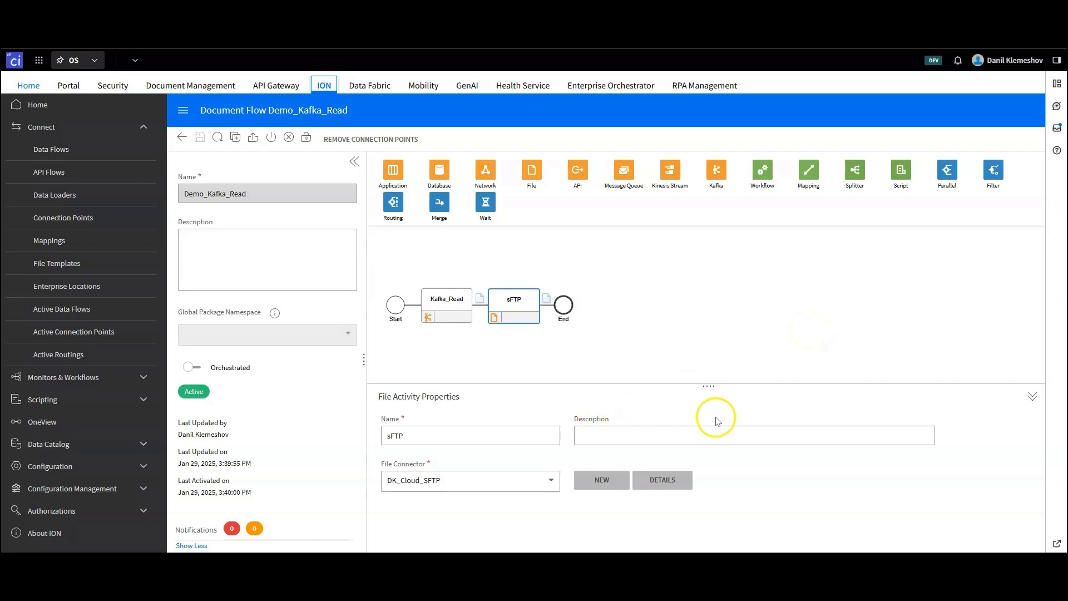
Switch to the SFTP client, refresh the remote root directory and open its In folder to check the delivered files
click(602, 480)
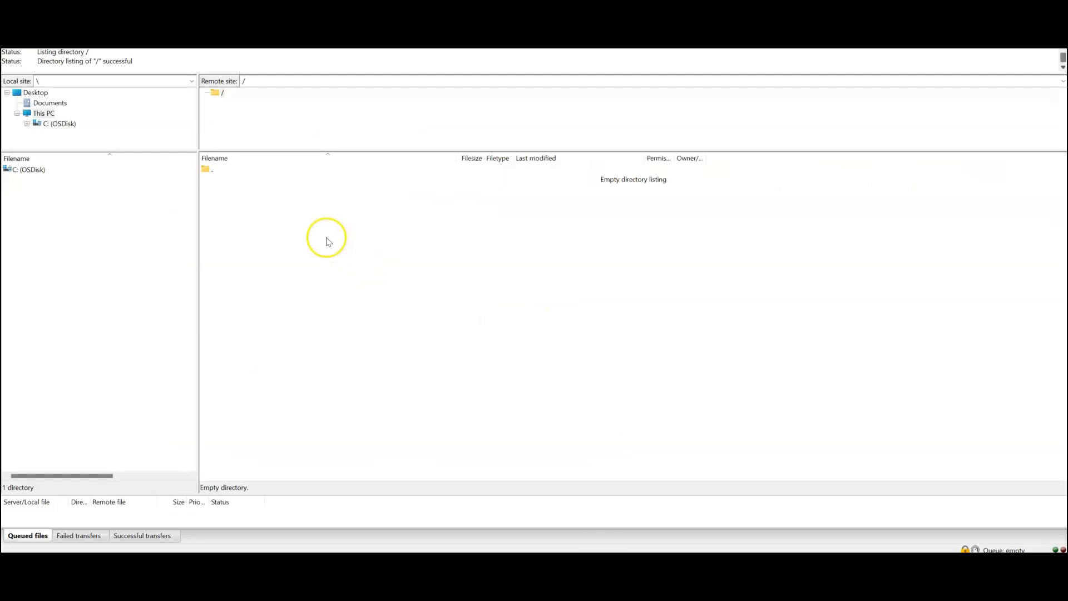
right_click(252, 216)
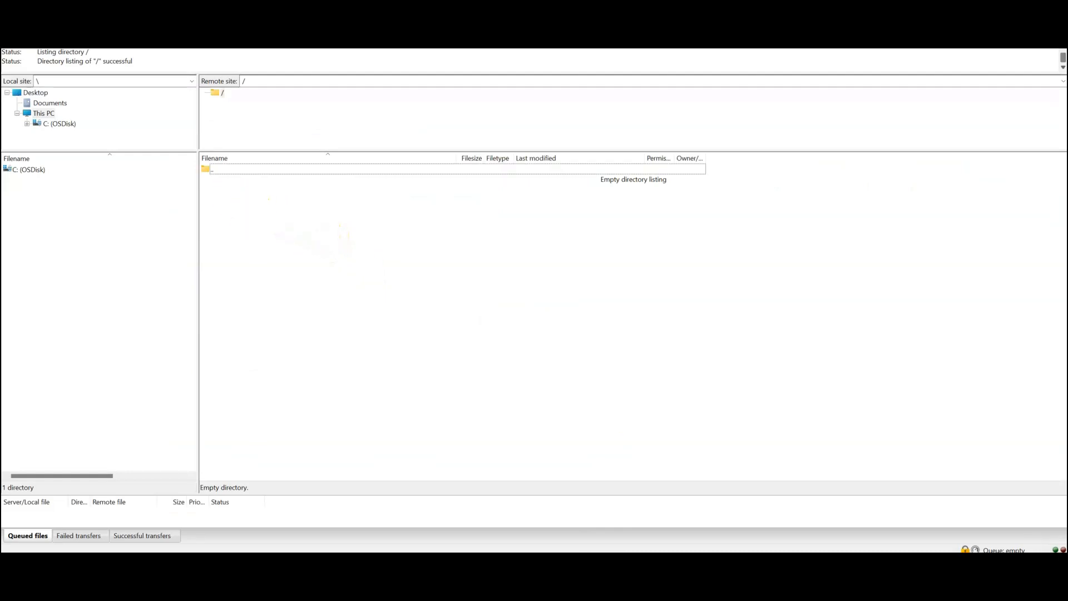
click(238, 217)
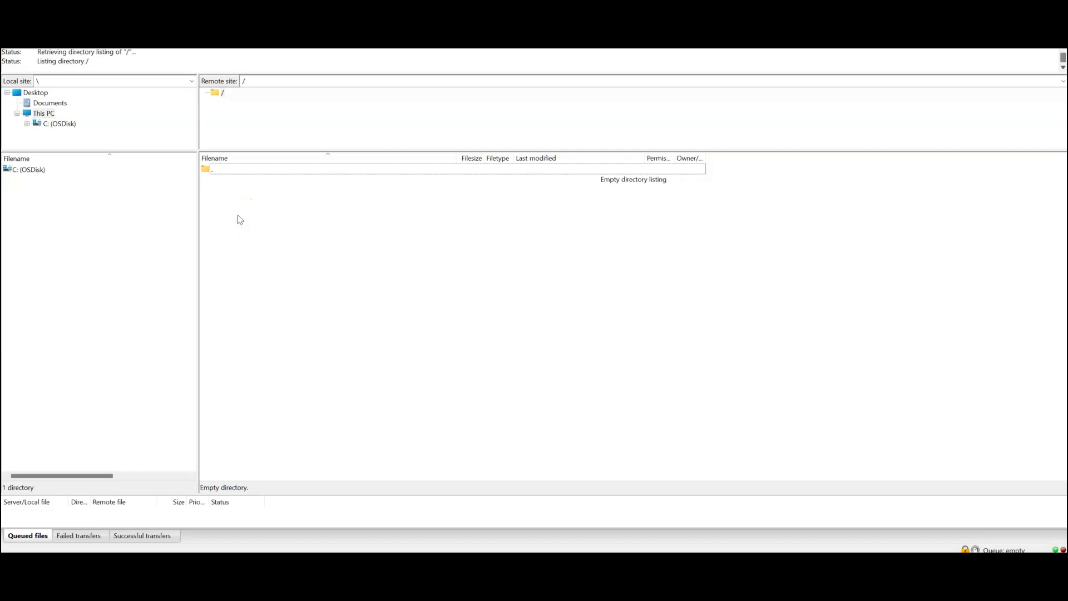
double_click(211, 181)
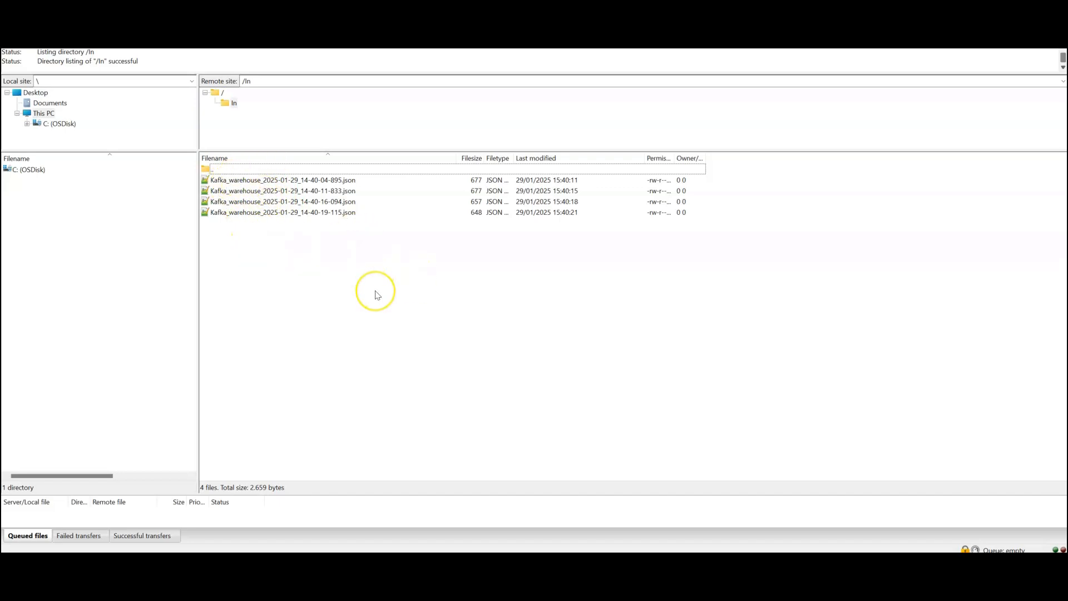
Switch to Postman, replace the MessagePayload file with Warehouse_1.json and send the multipart request
key(alt+Tab)
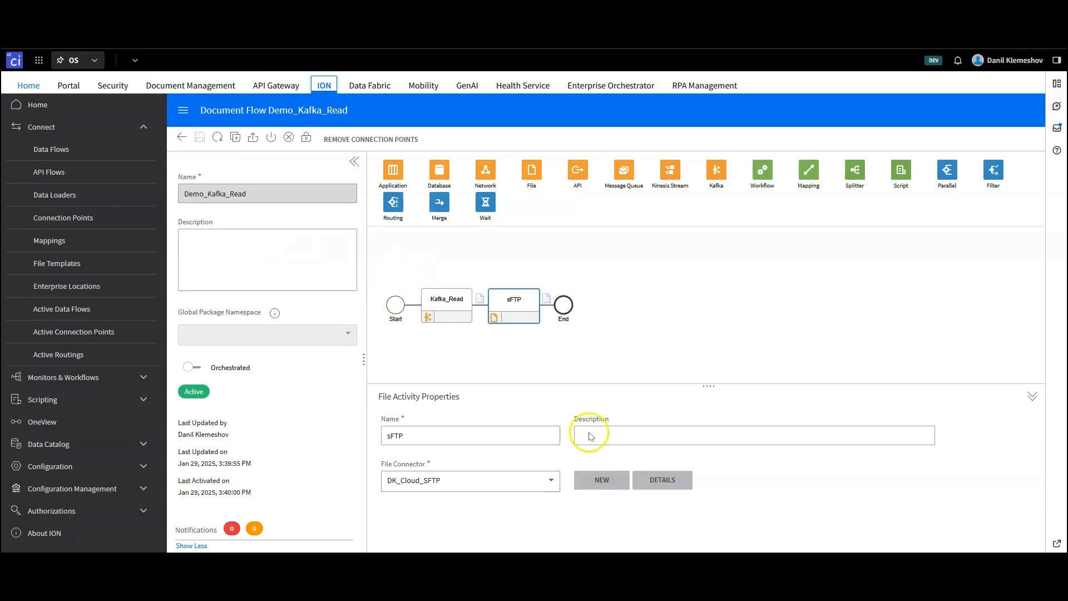
key(alt+Tab)
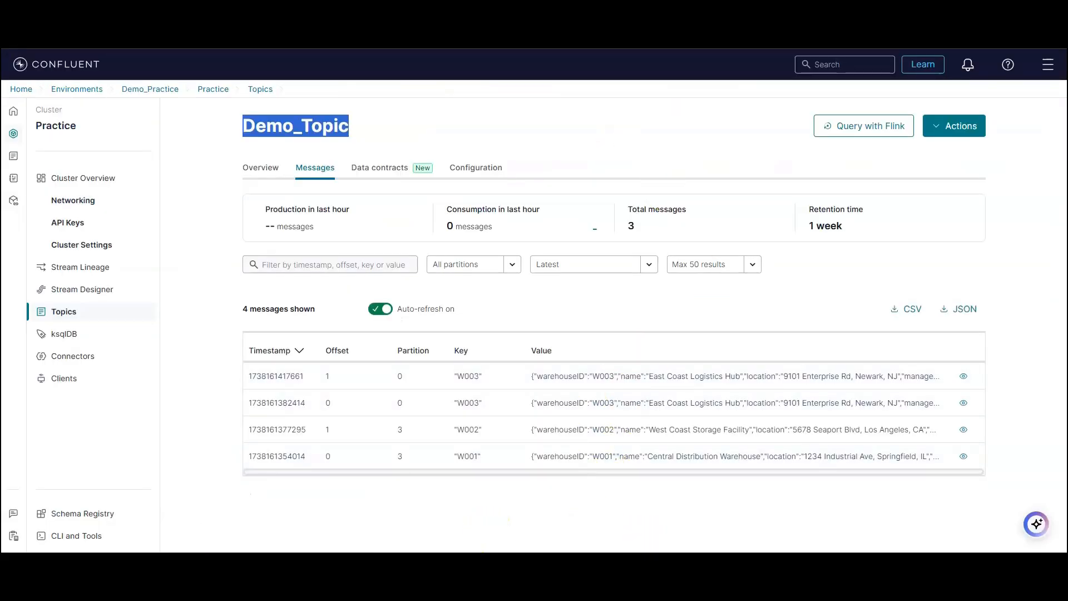
key(alt+Tab)
click(489, 223)
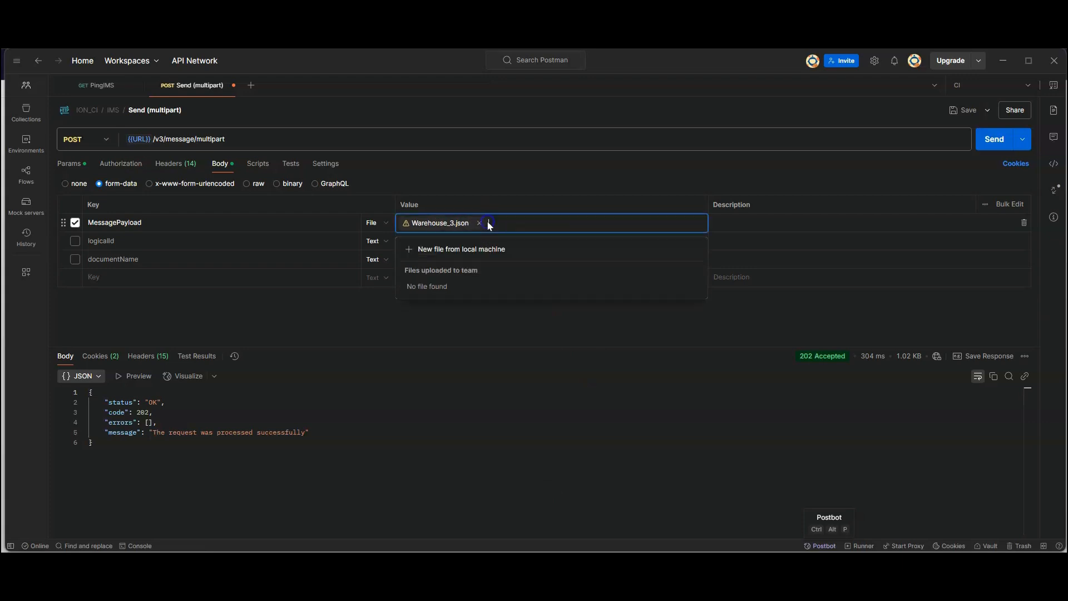
click(479, 222)
click(449, 248)
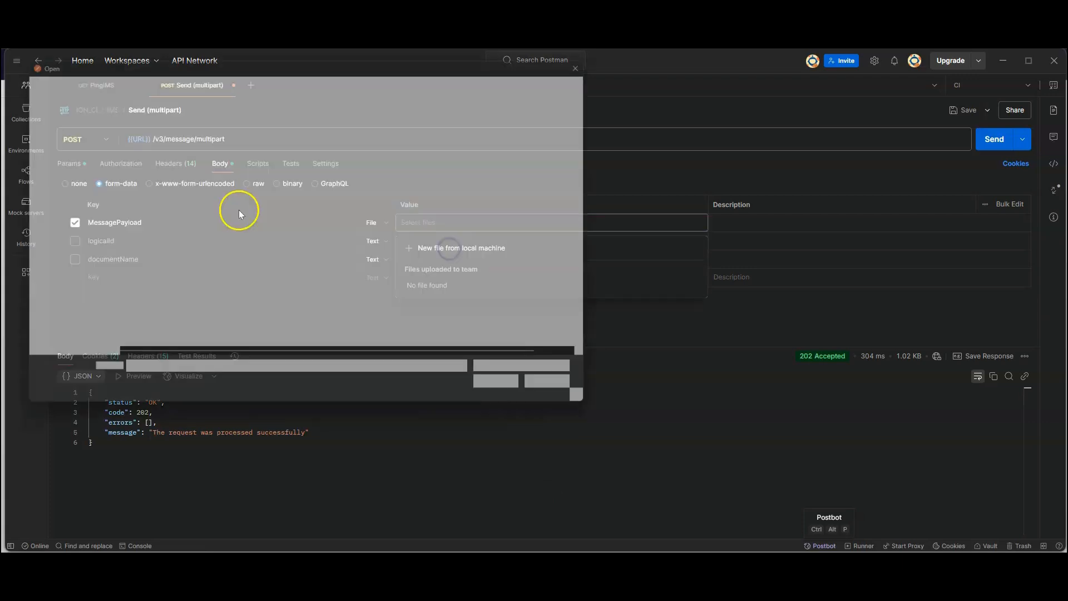
click(142, 138)
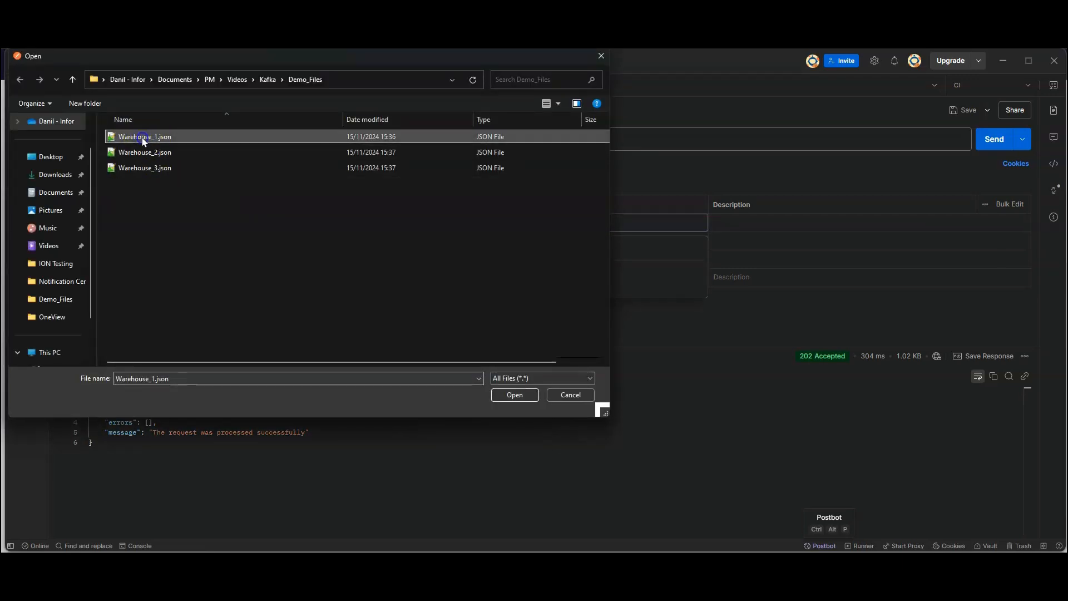
double_click(143, 138)
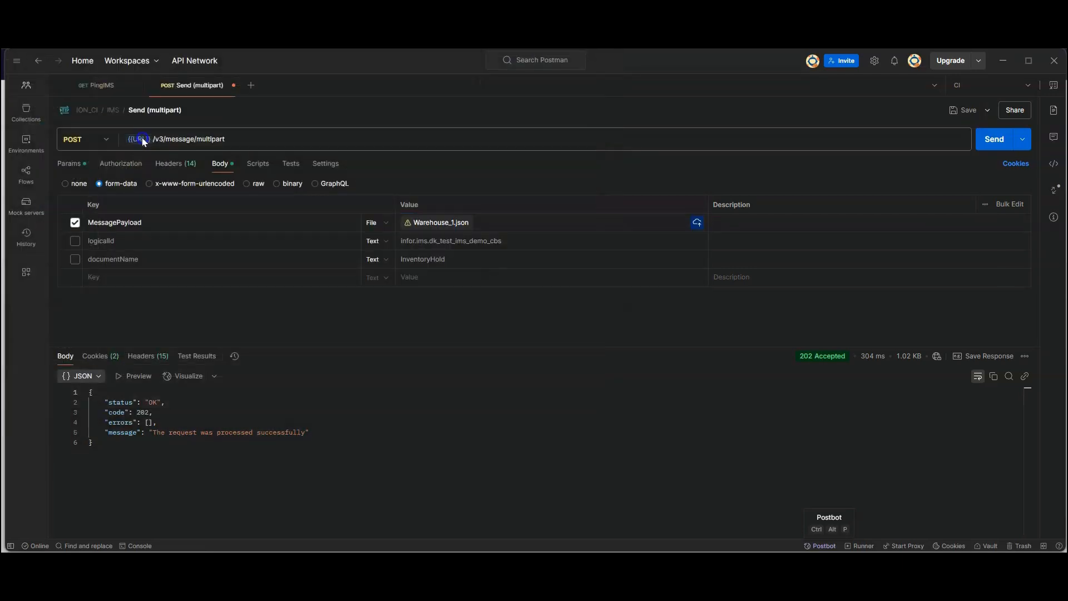
click(1000, 143)
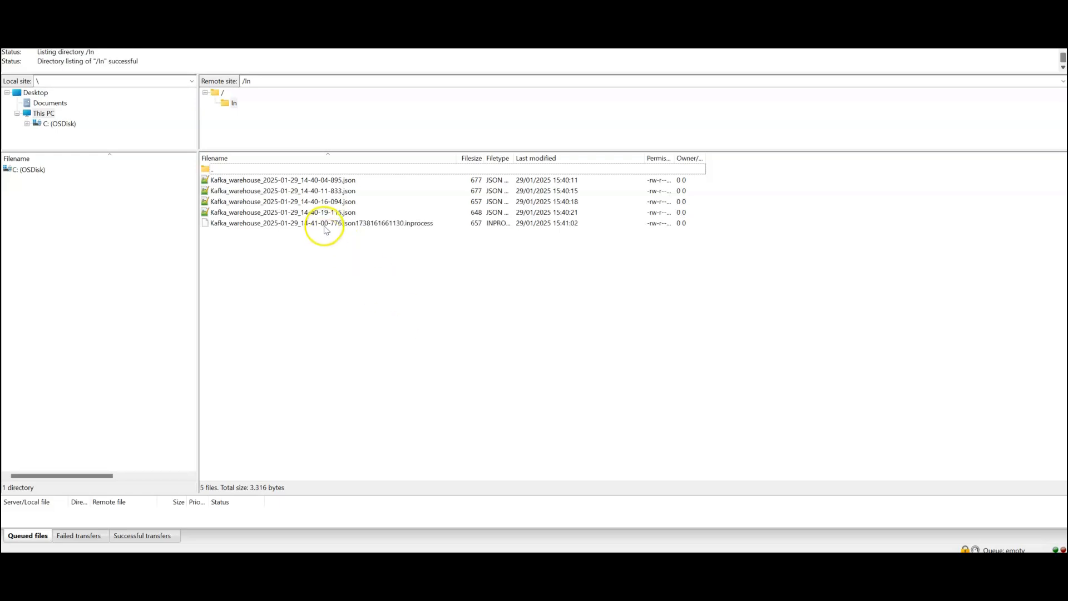
Check the newest Kafka_warehouse file in the SFTP client's remote In folder and return to Infor ION
click(322, 224)
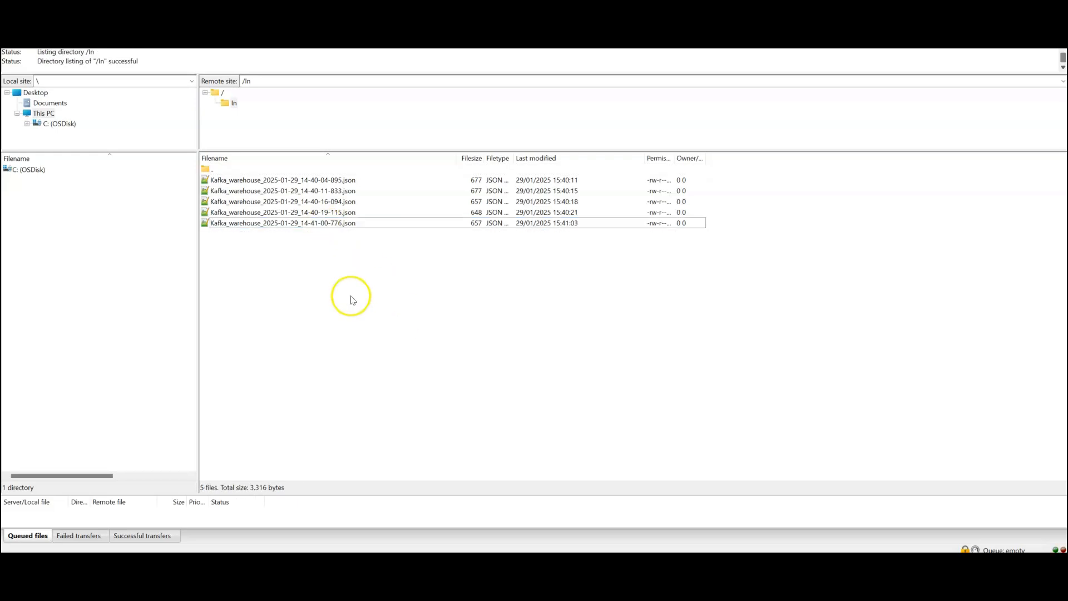
key(alt+Tab)
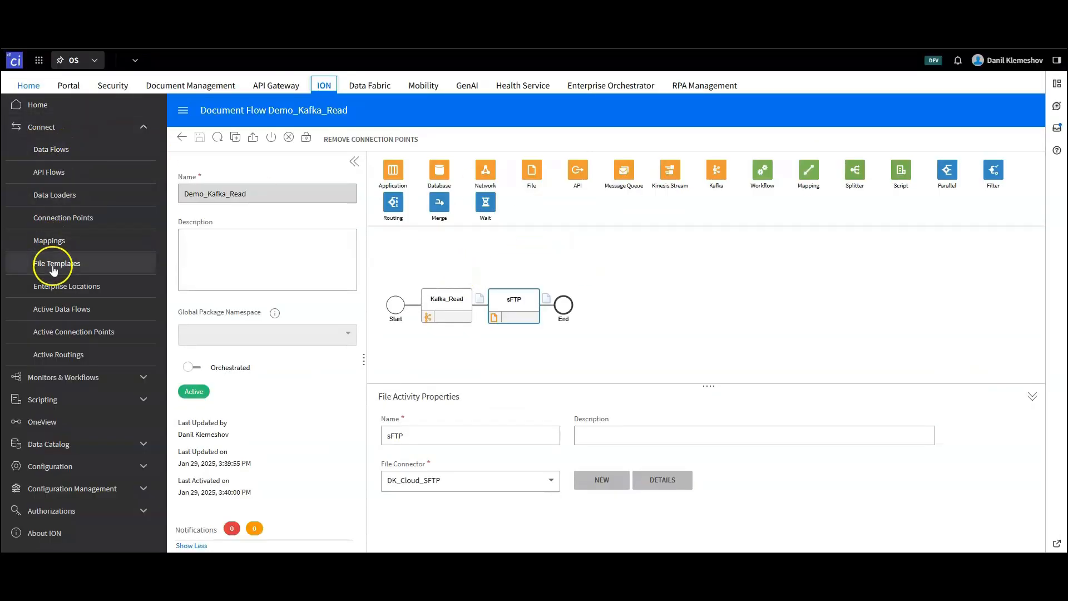
Open the active connection points list and examine the status and message counts of Demo_Kafka_Read
click(58, 337)
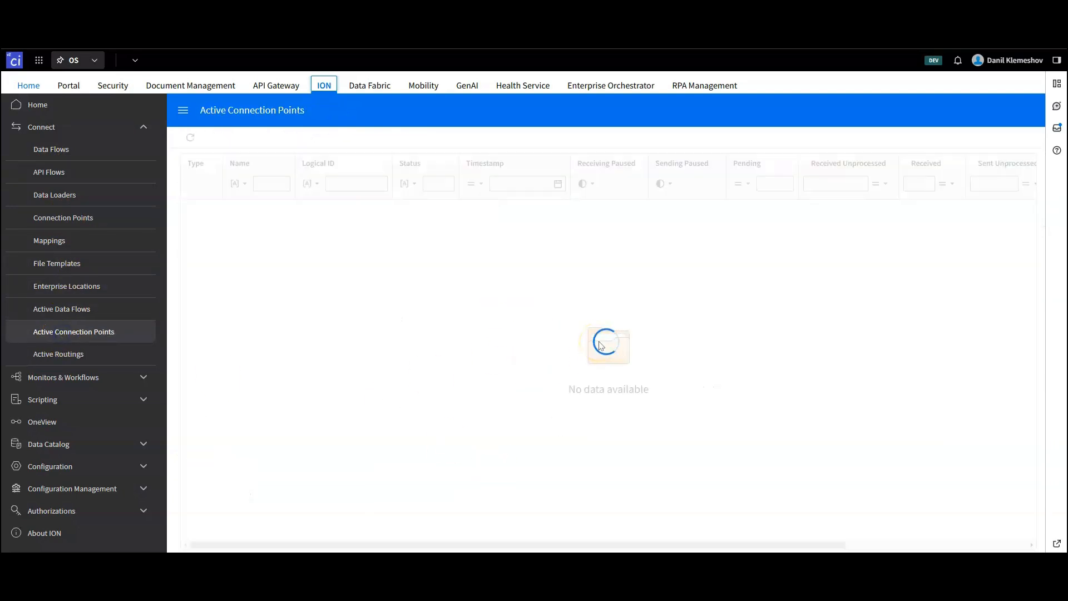
drag(600, 346, 349, 189)
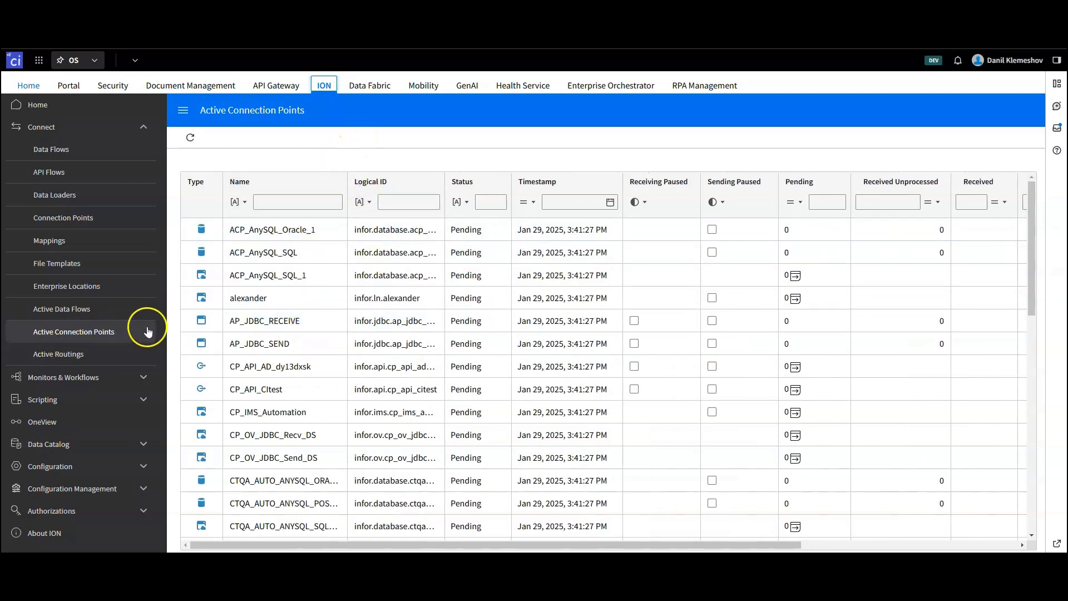
scroll(306, 373, down, 4)
scroll(307, 372, down, 2)
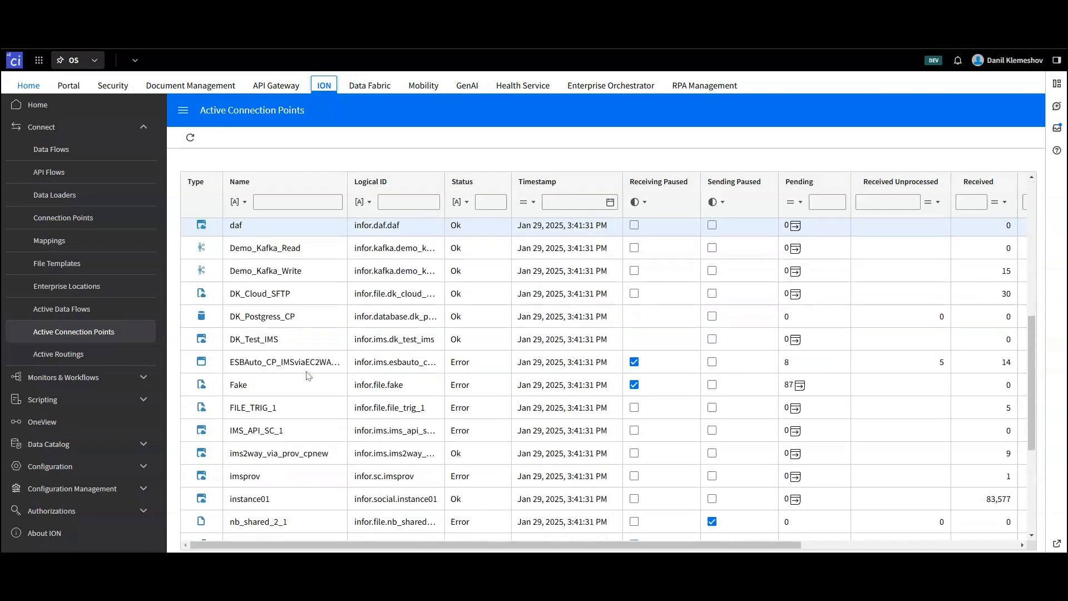
scroll(307, 371, up, 1)
click(276, 313)
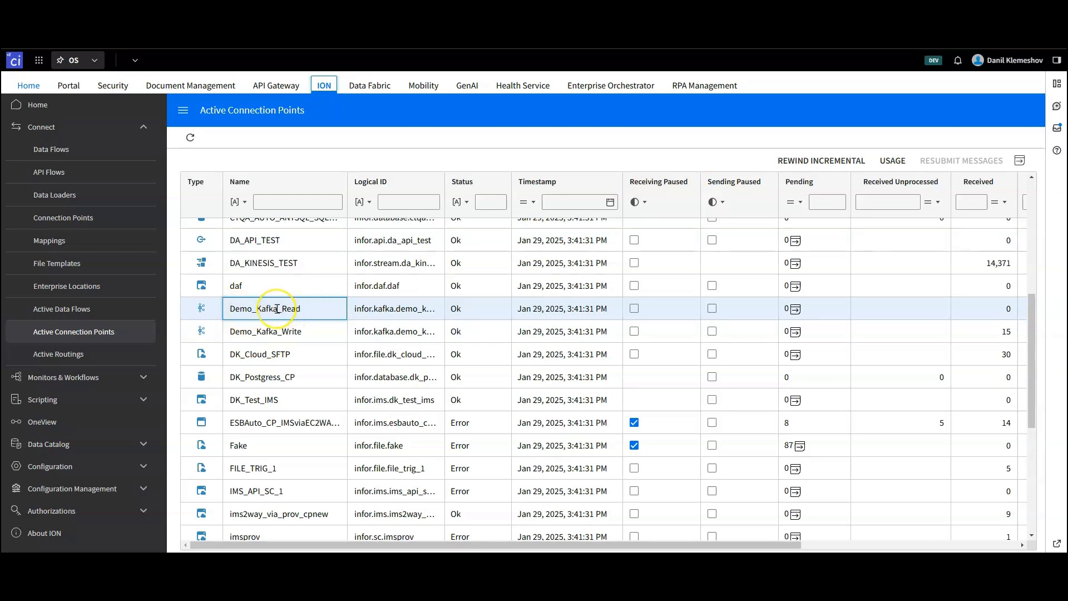
Rewind the incremental load of Demo_Kafka_Read by resetting the offset for all DK_Kafka_Warehouse partitions of Demo_Topic, and confirm
click(825, 162)
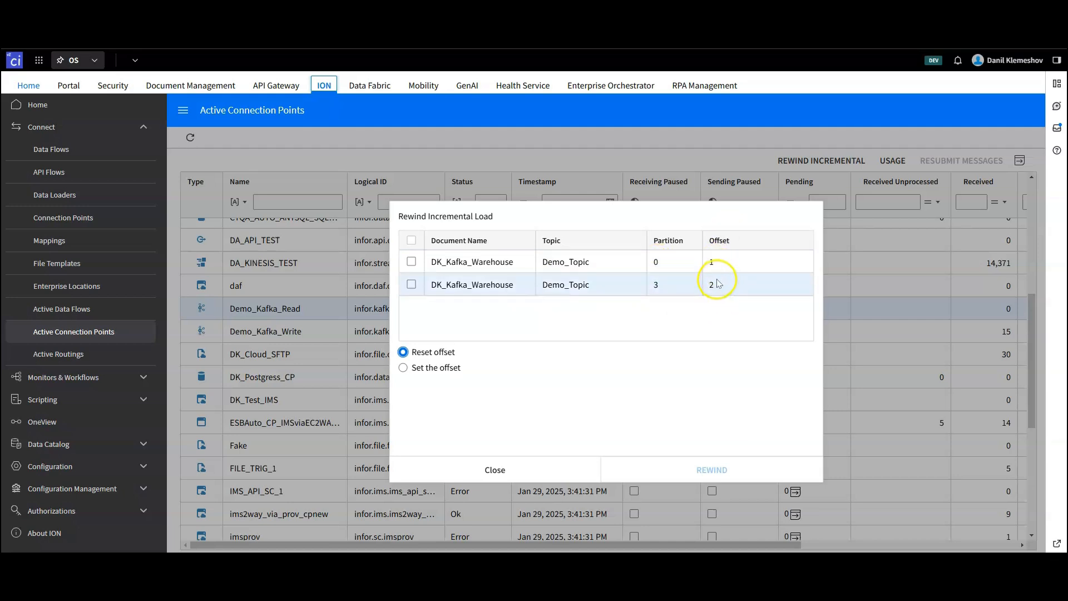
click(412, 241)
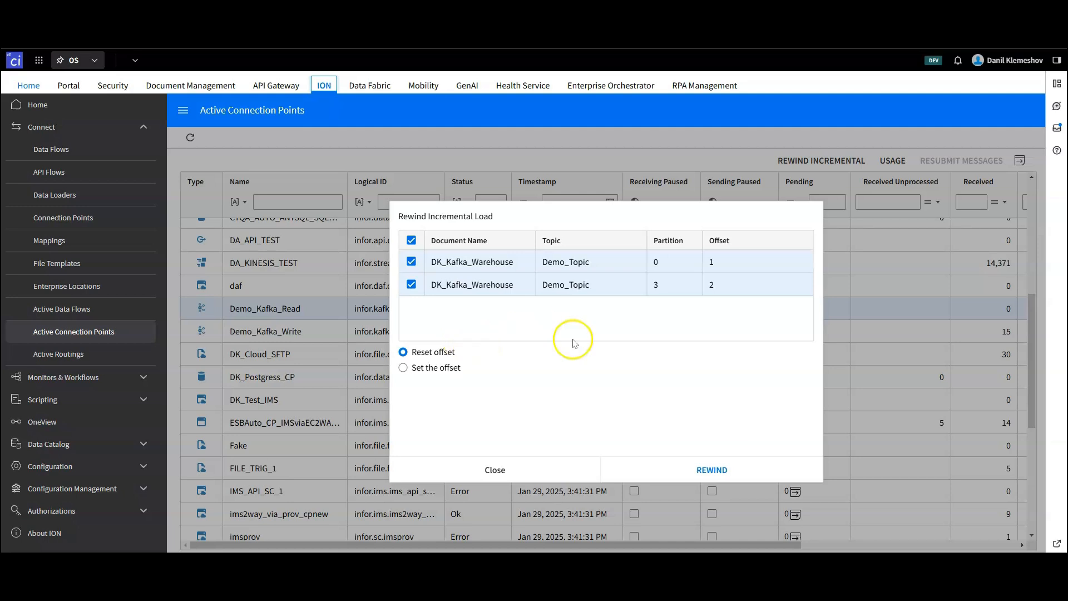
click(696, 468)
click(650, 375)
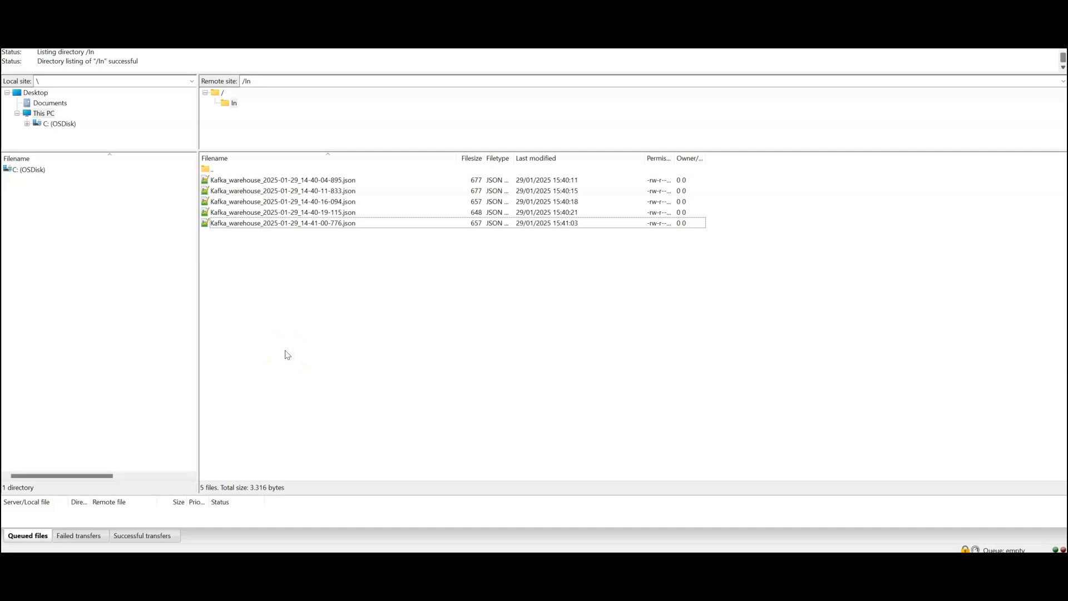
In the SFTP client, repeatedly refresh the remote In folder to check for redelivered Kafka_warehouse files
key(F5)
click(327, 320)
key(F5)
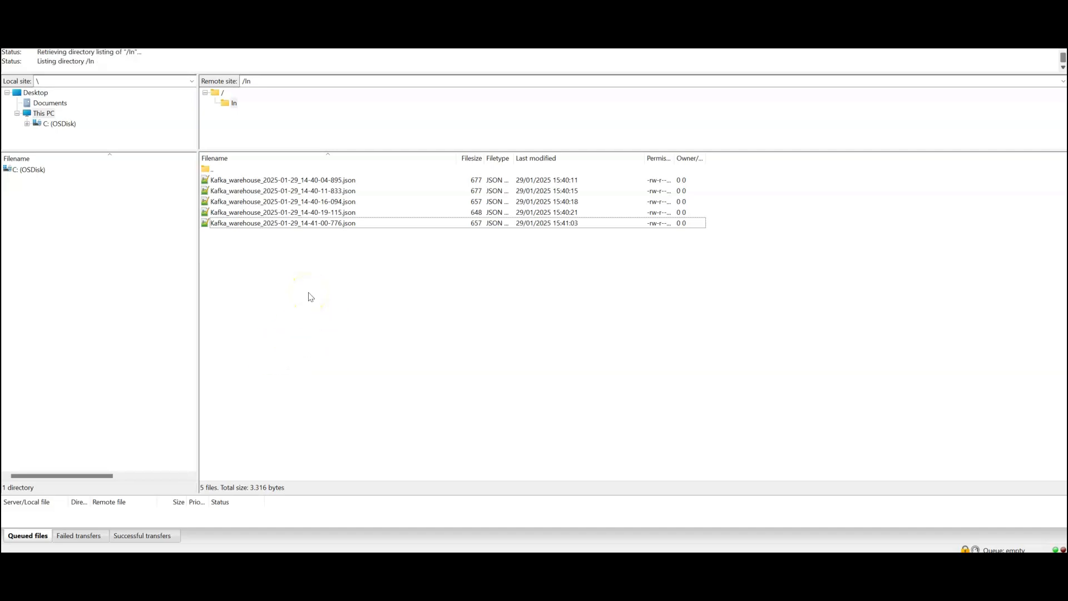
key(F5)
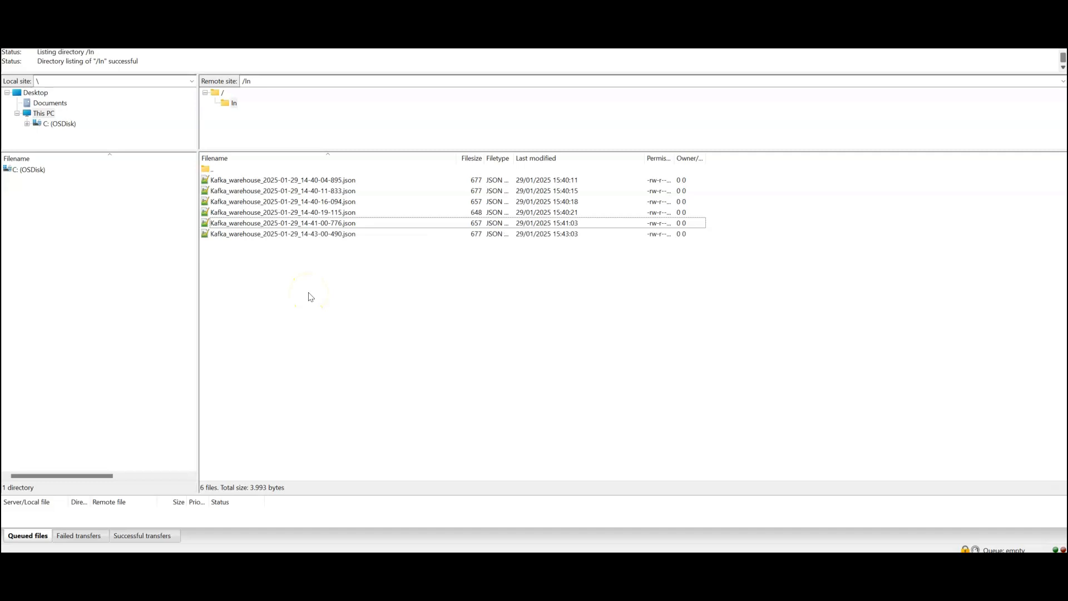
key(F5)
key(F5)
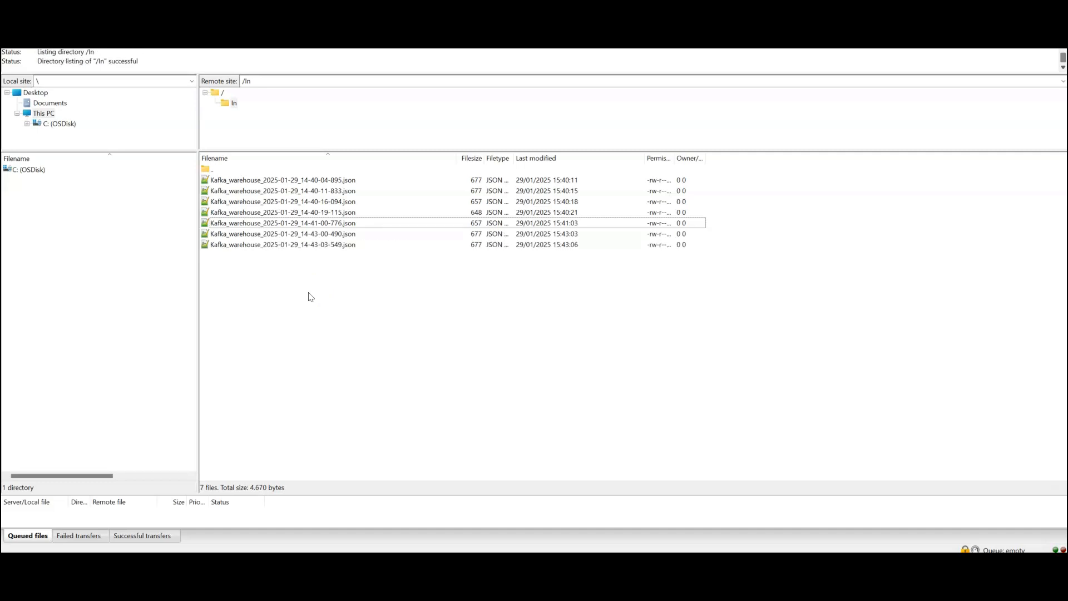
key(F5)
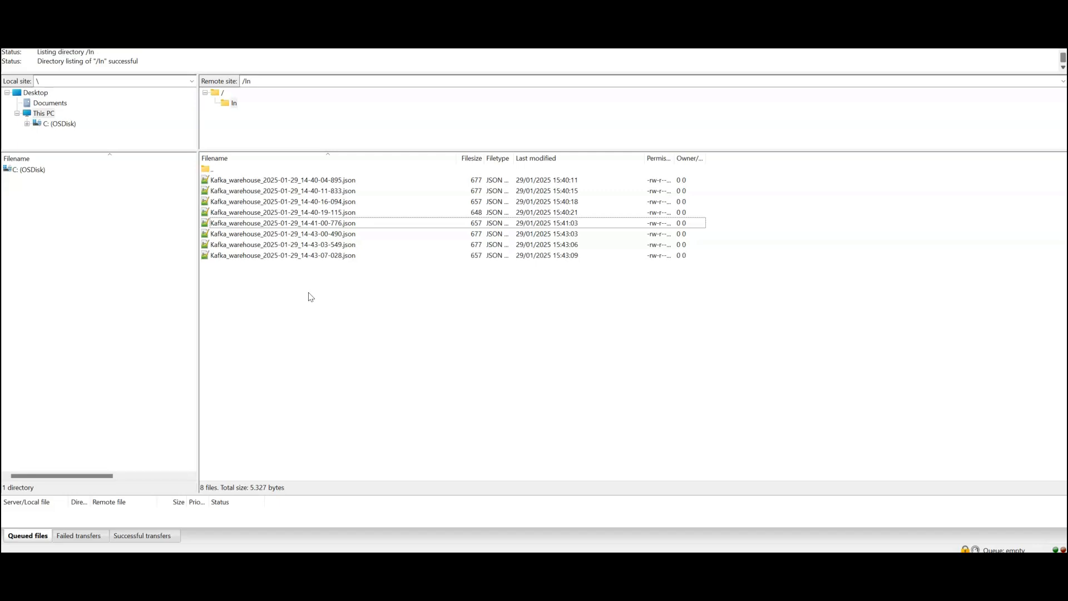
key(F5)
key(F5)
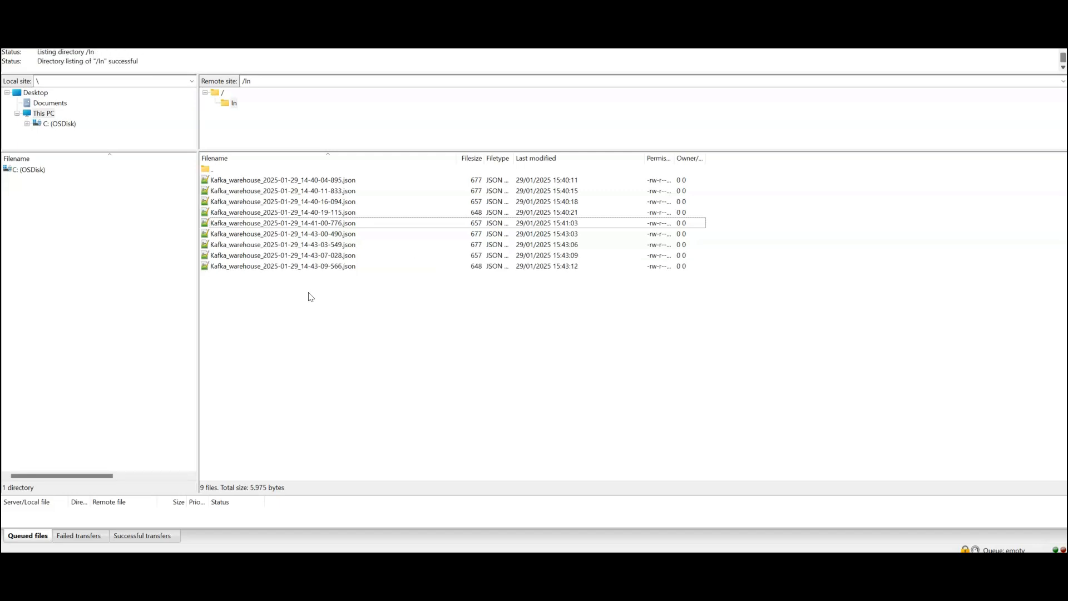
key(F5)
key(F5)
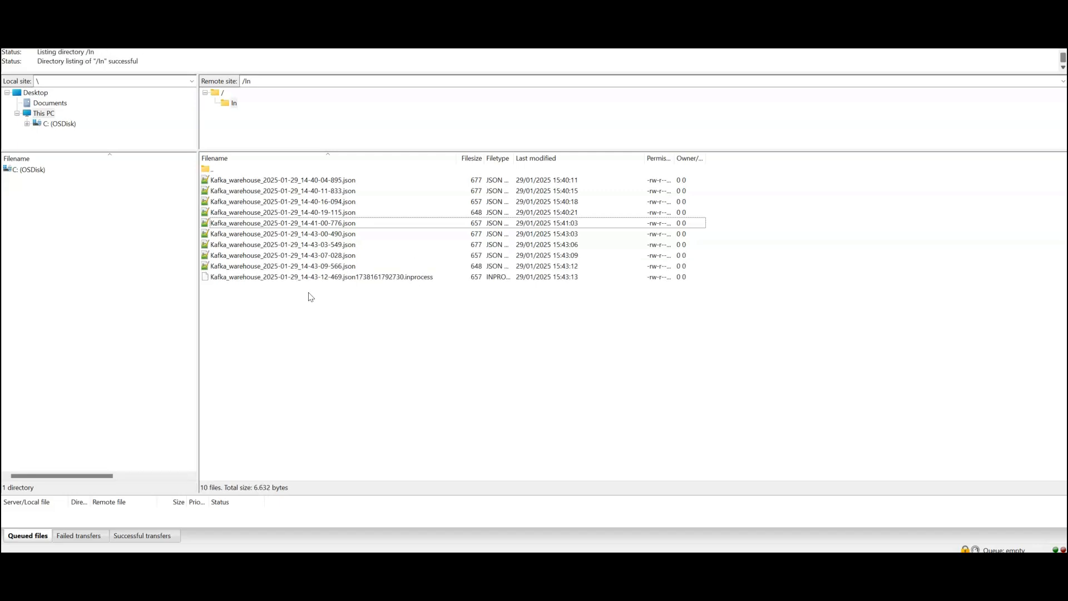
key(F5)
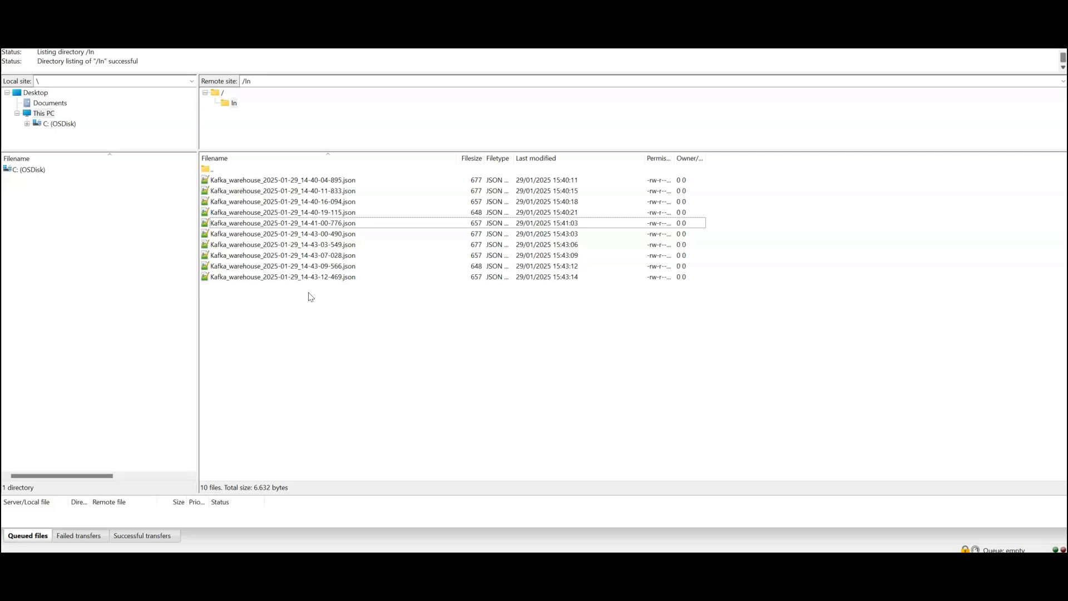